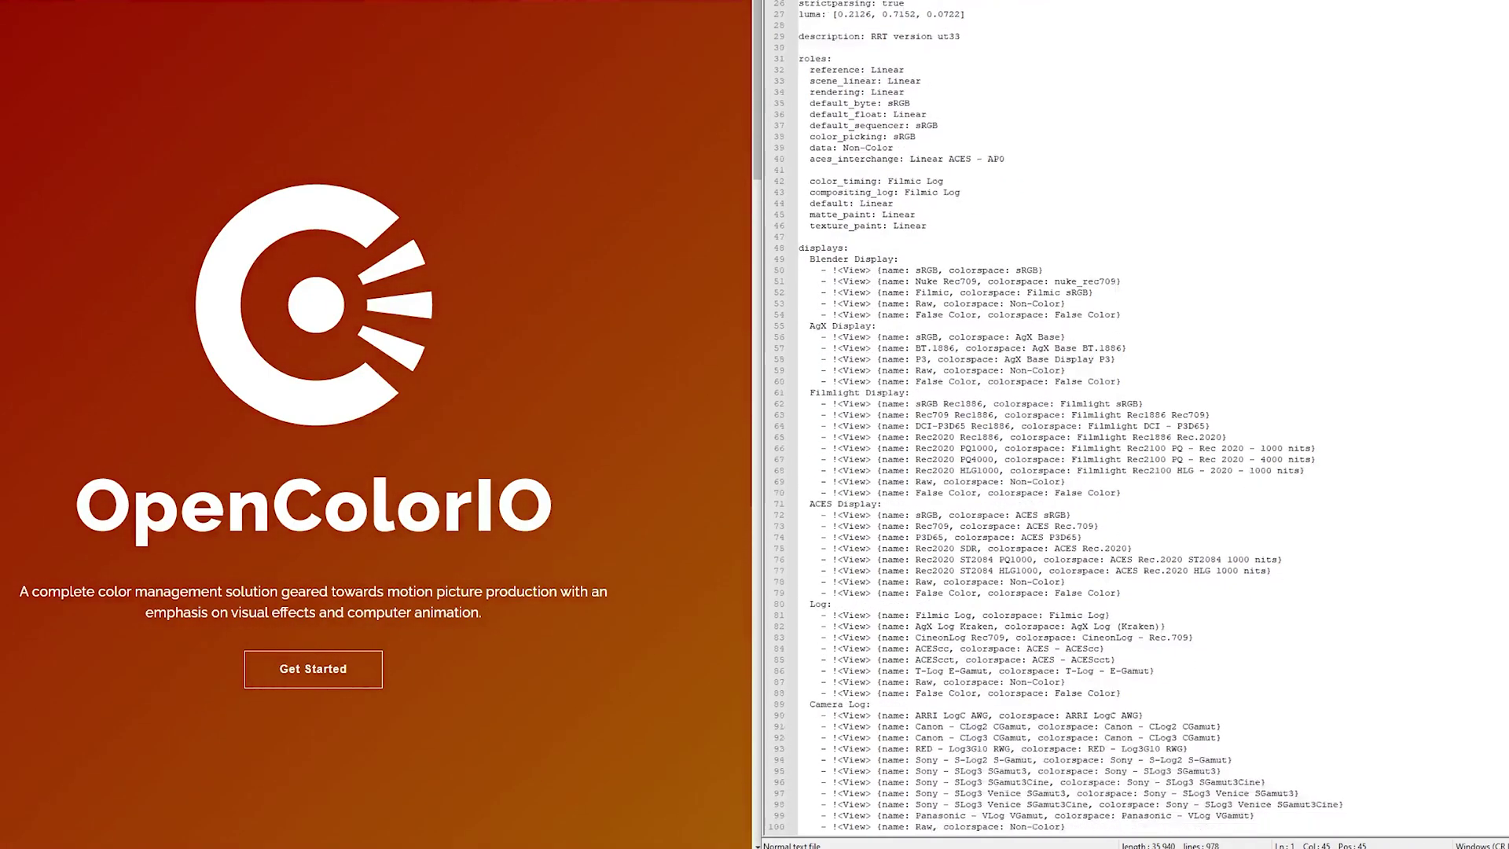
Scroll the AgX repository page and browse Blender's view transform and look lists
scroll(1129, 424, "down", 20)
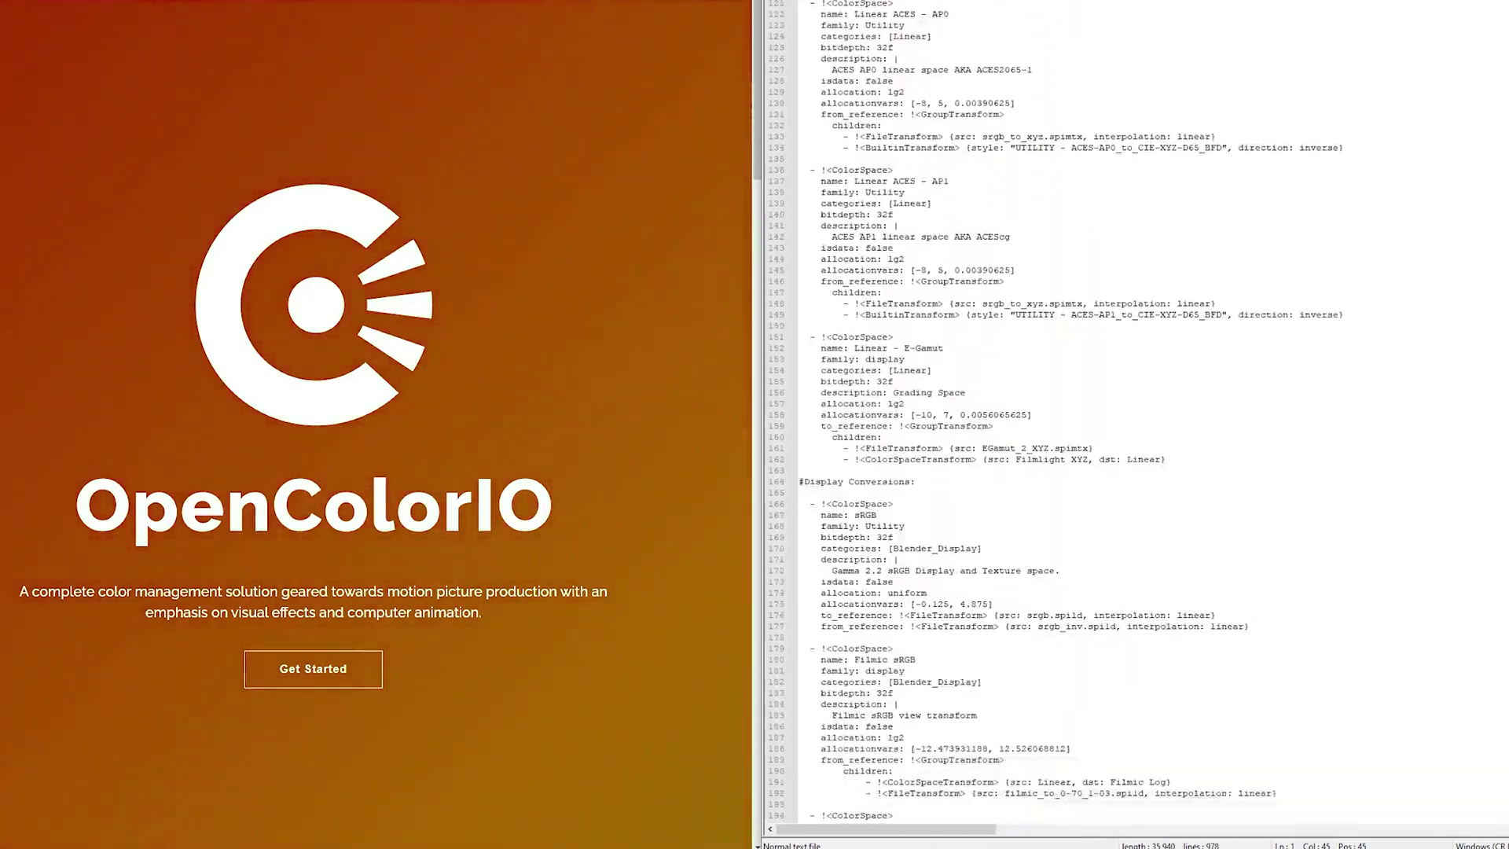
scroll(1129, 424, "down", 20)
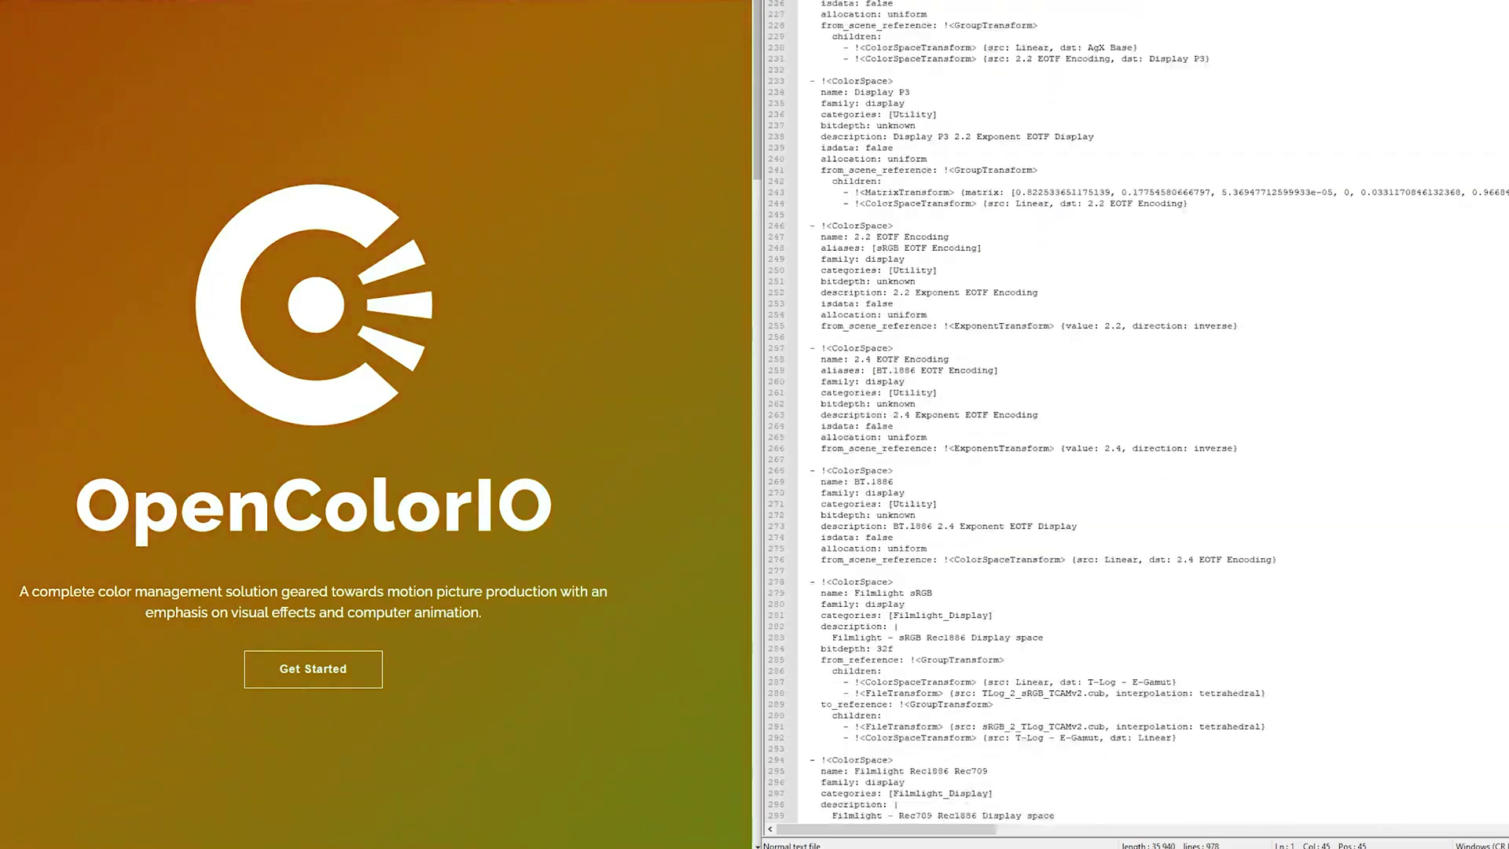
scroll(1129, 424, "down", 20)
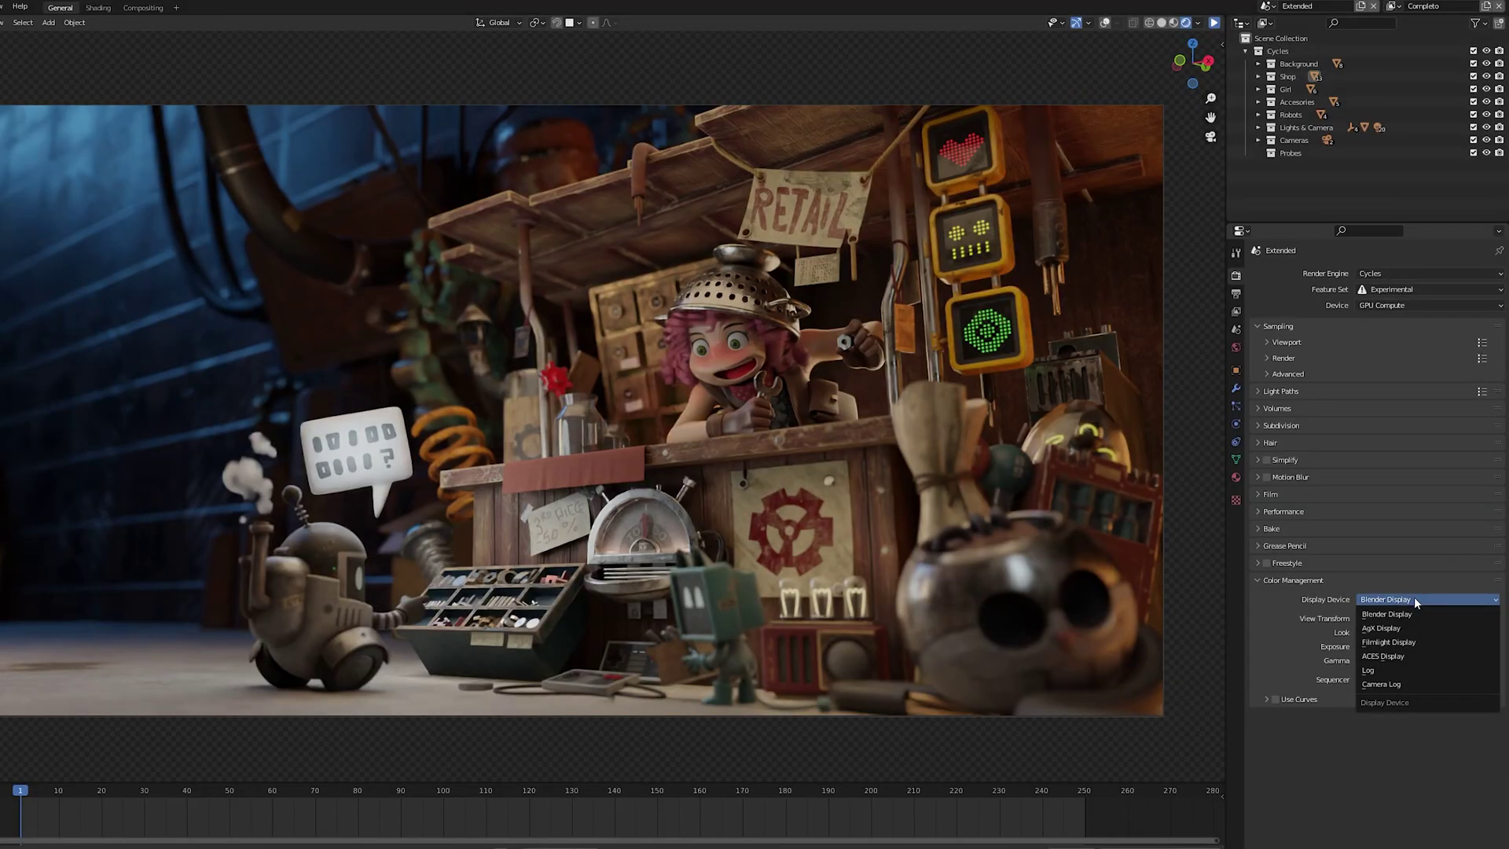
left_click(1412, 596)
left_click(1403, 614)
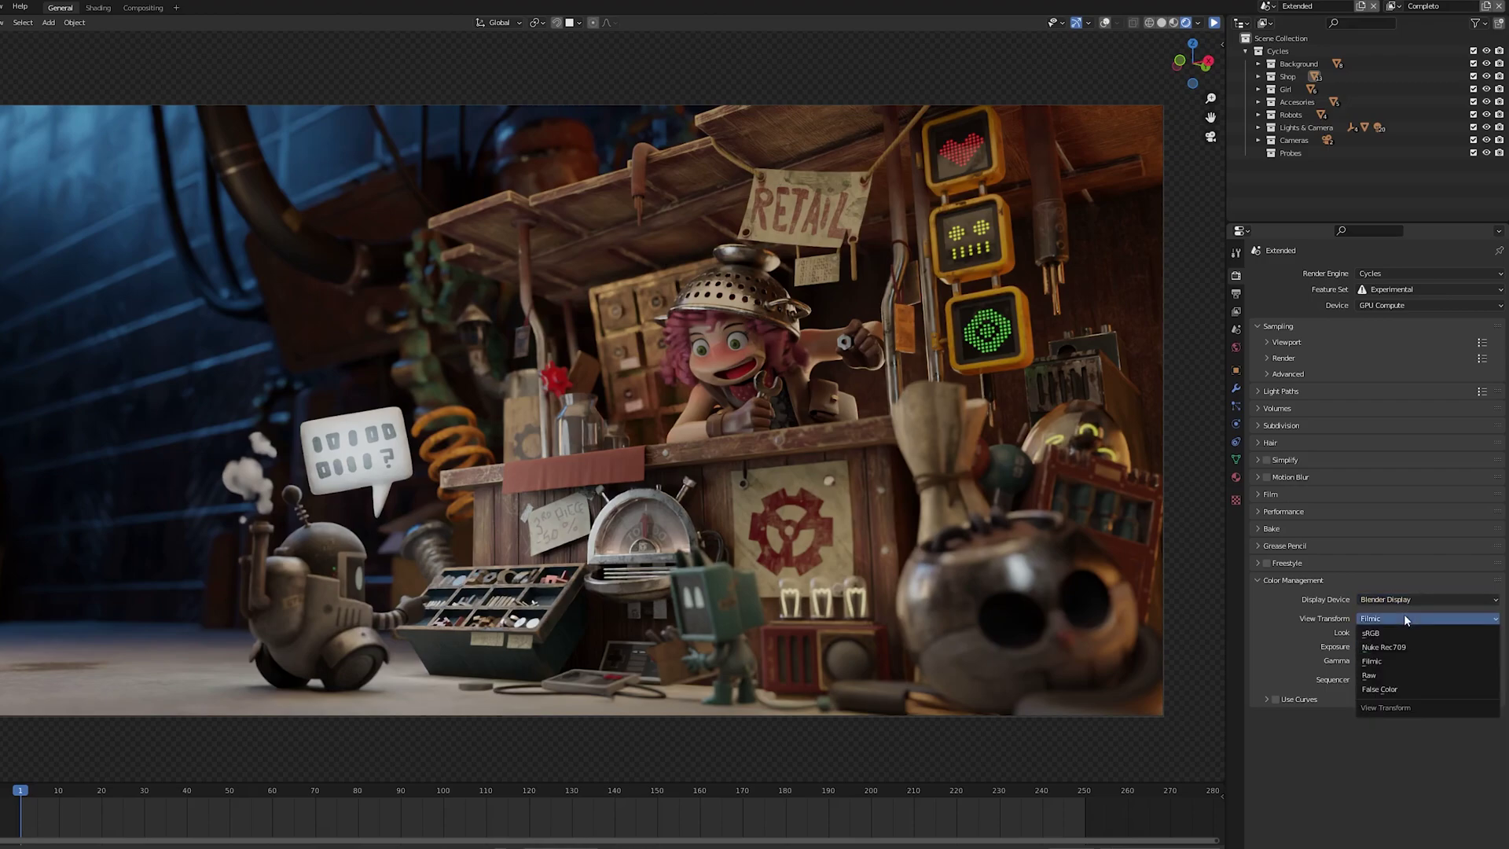
left_click(1403, 614)
left_click(1414, 632)
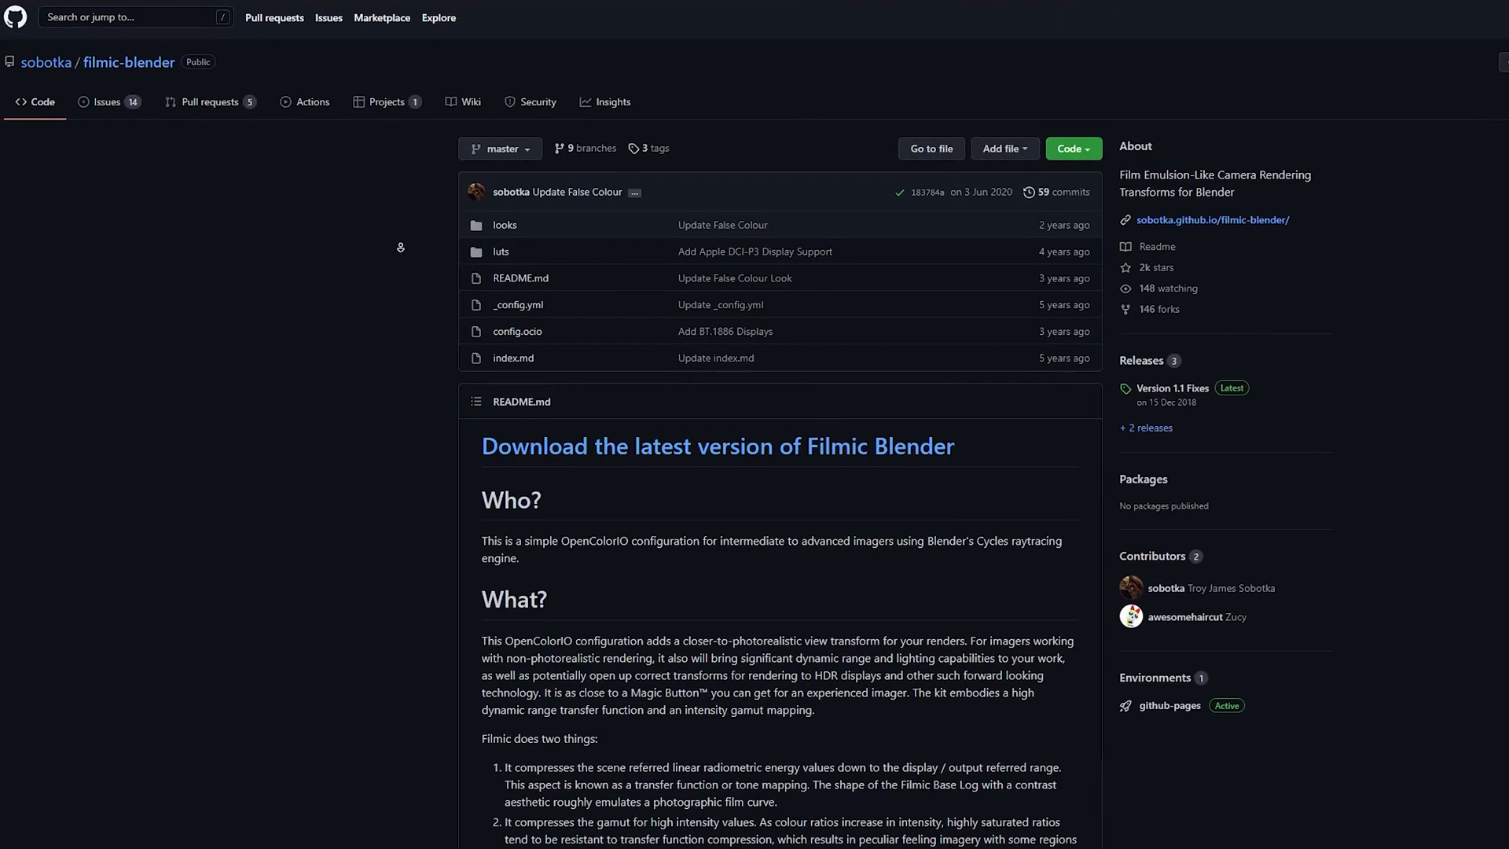
Select the Truelight Colour Spaces heading and inspect the AgX repository's LUTs folder
scroll(400, 287, "down", 6)
scroll(401, 287, "down", 7)
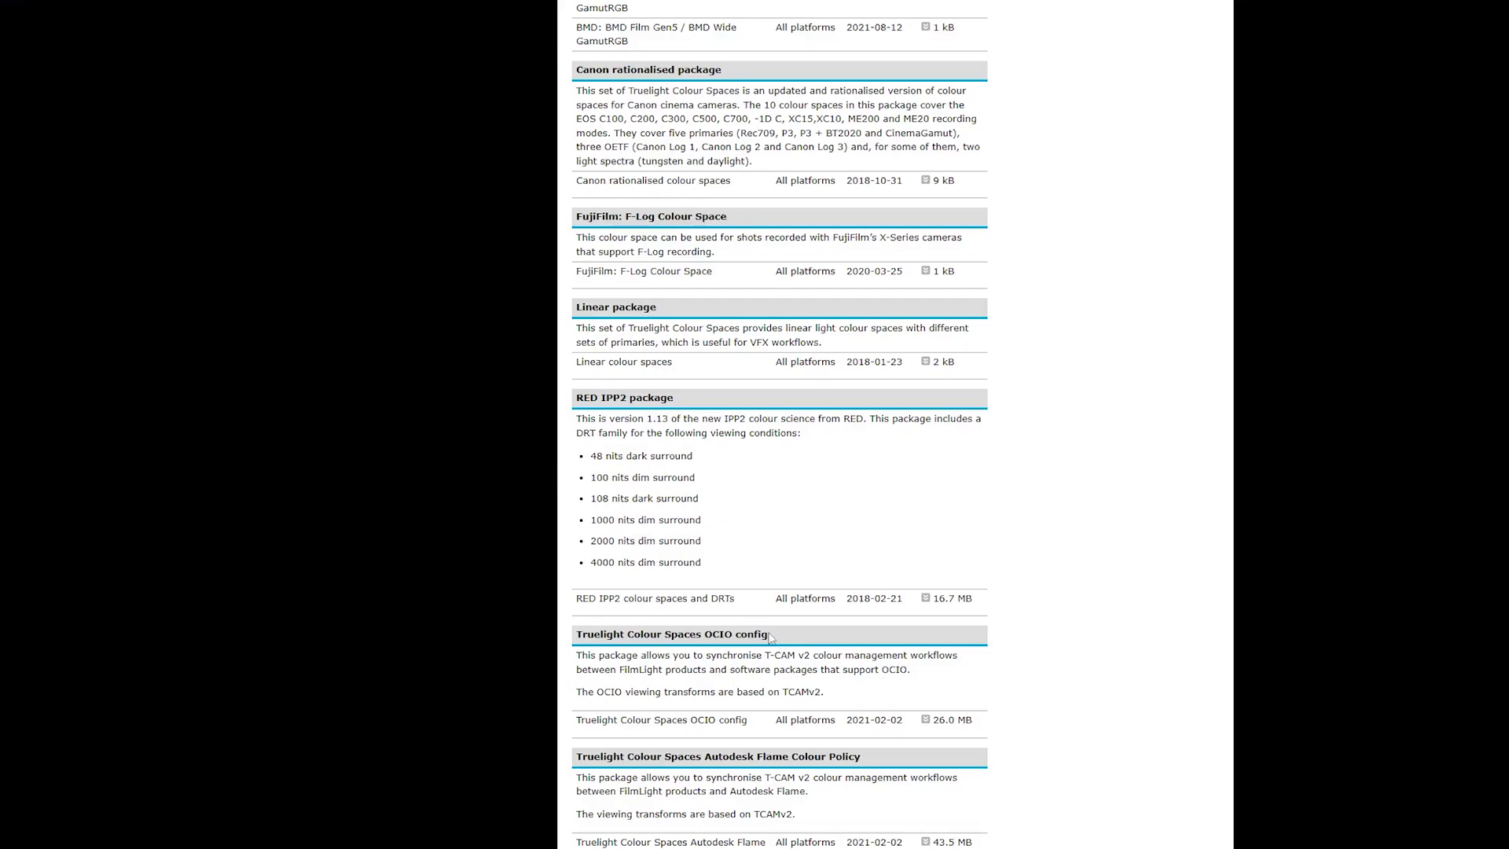
left_click_drag(773, 637, 572, 632)
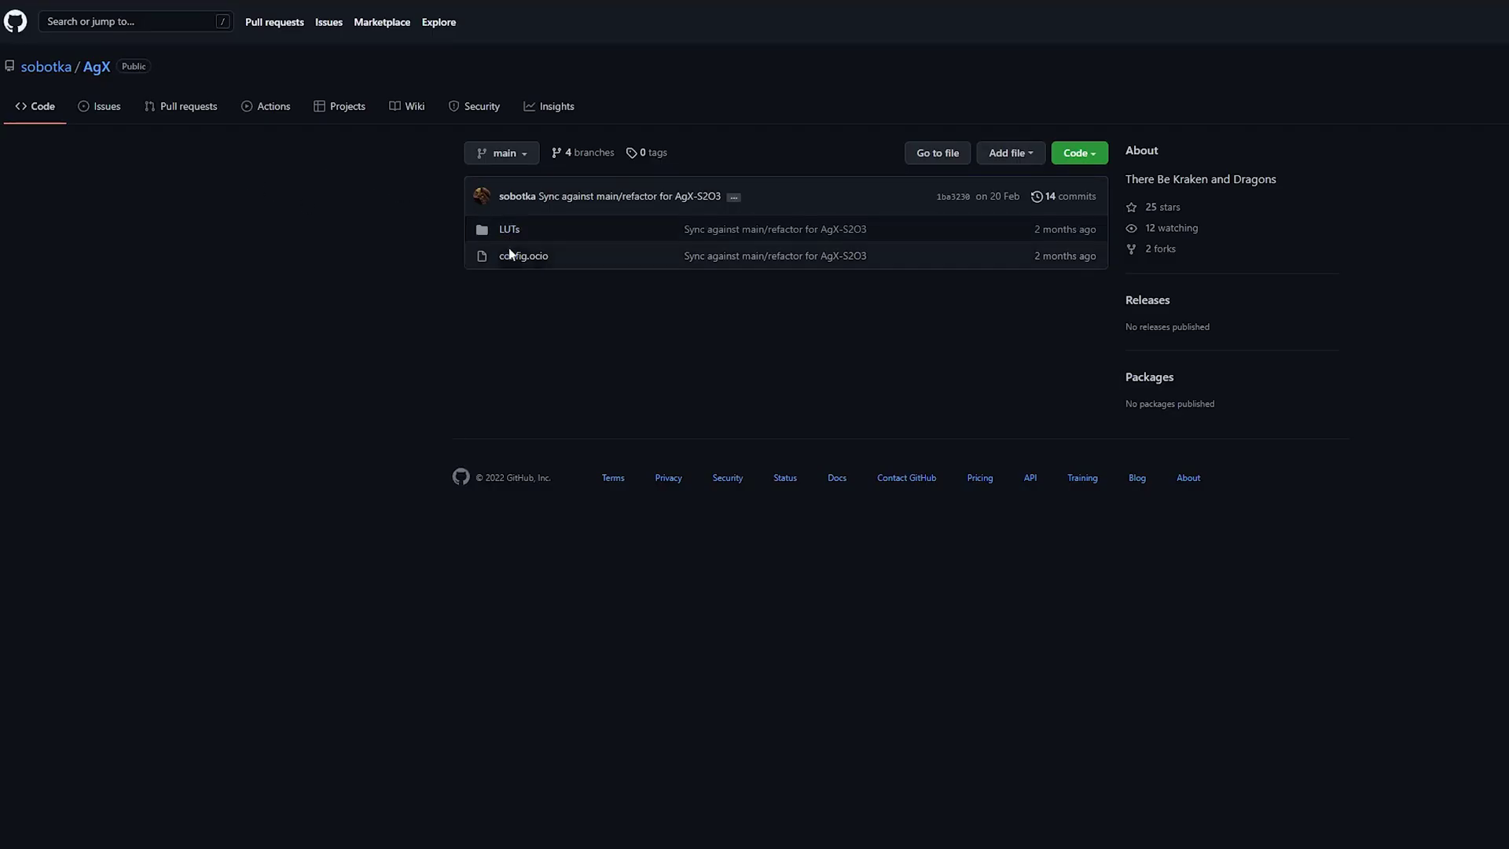
left_click(508, 230)
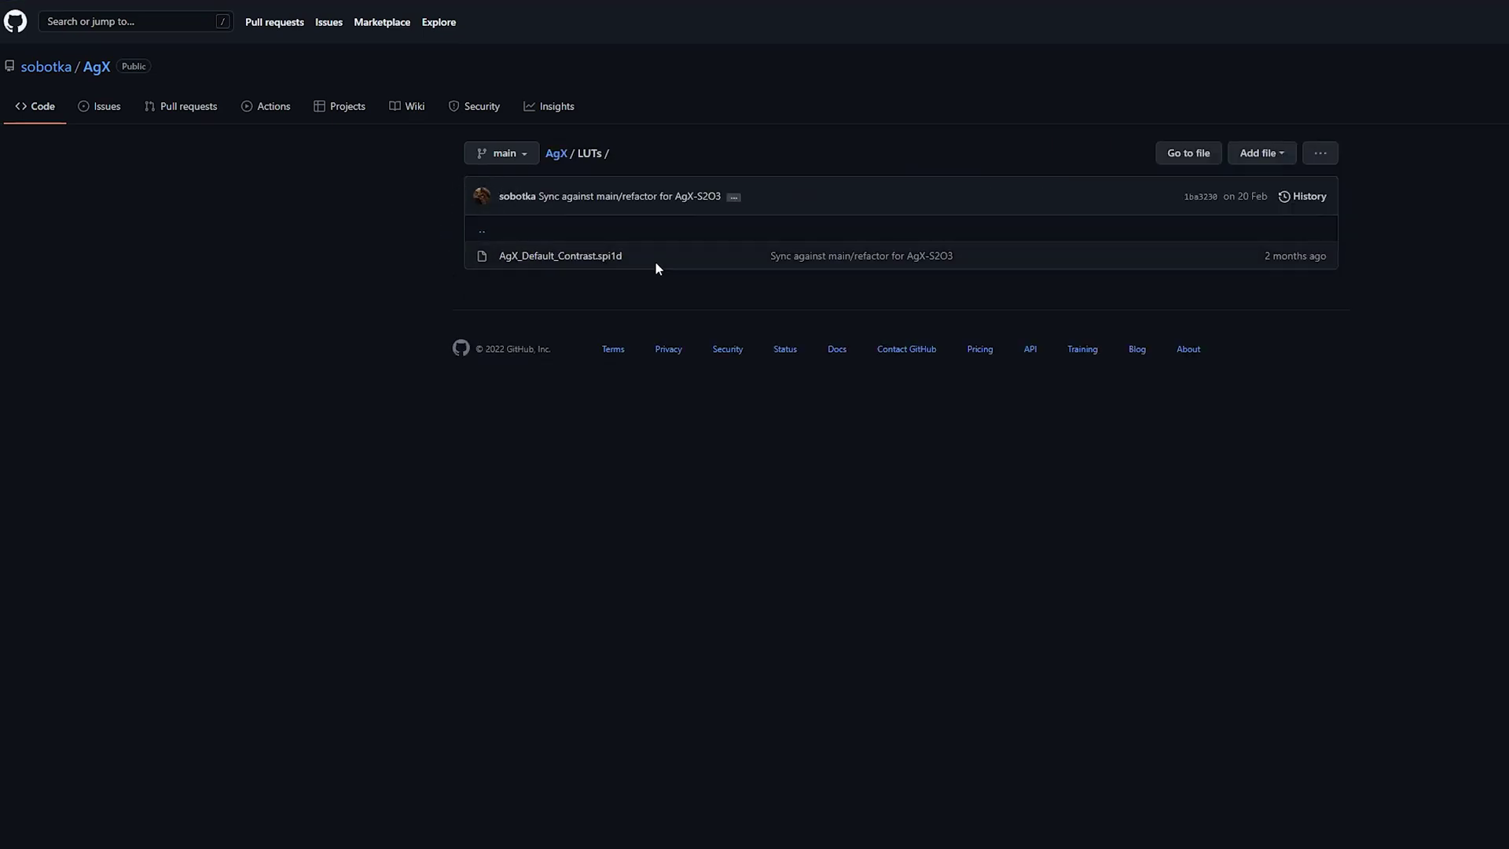
key("alt+Left")
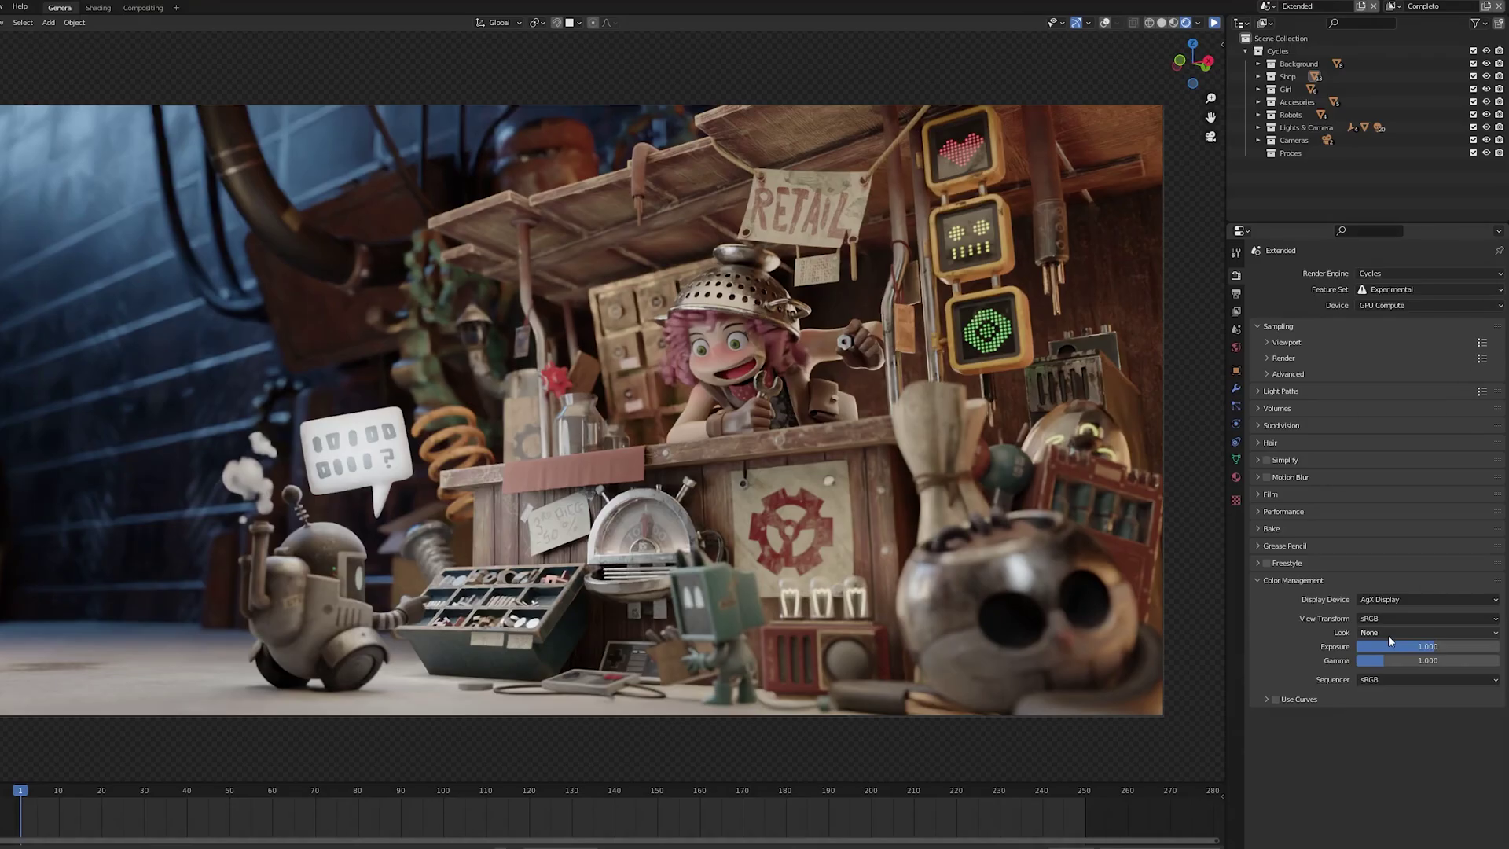
Apply the AgX Punchy look and bring up Camera Log's view transforms
left_click(1388, 634)
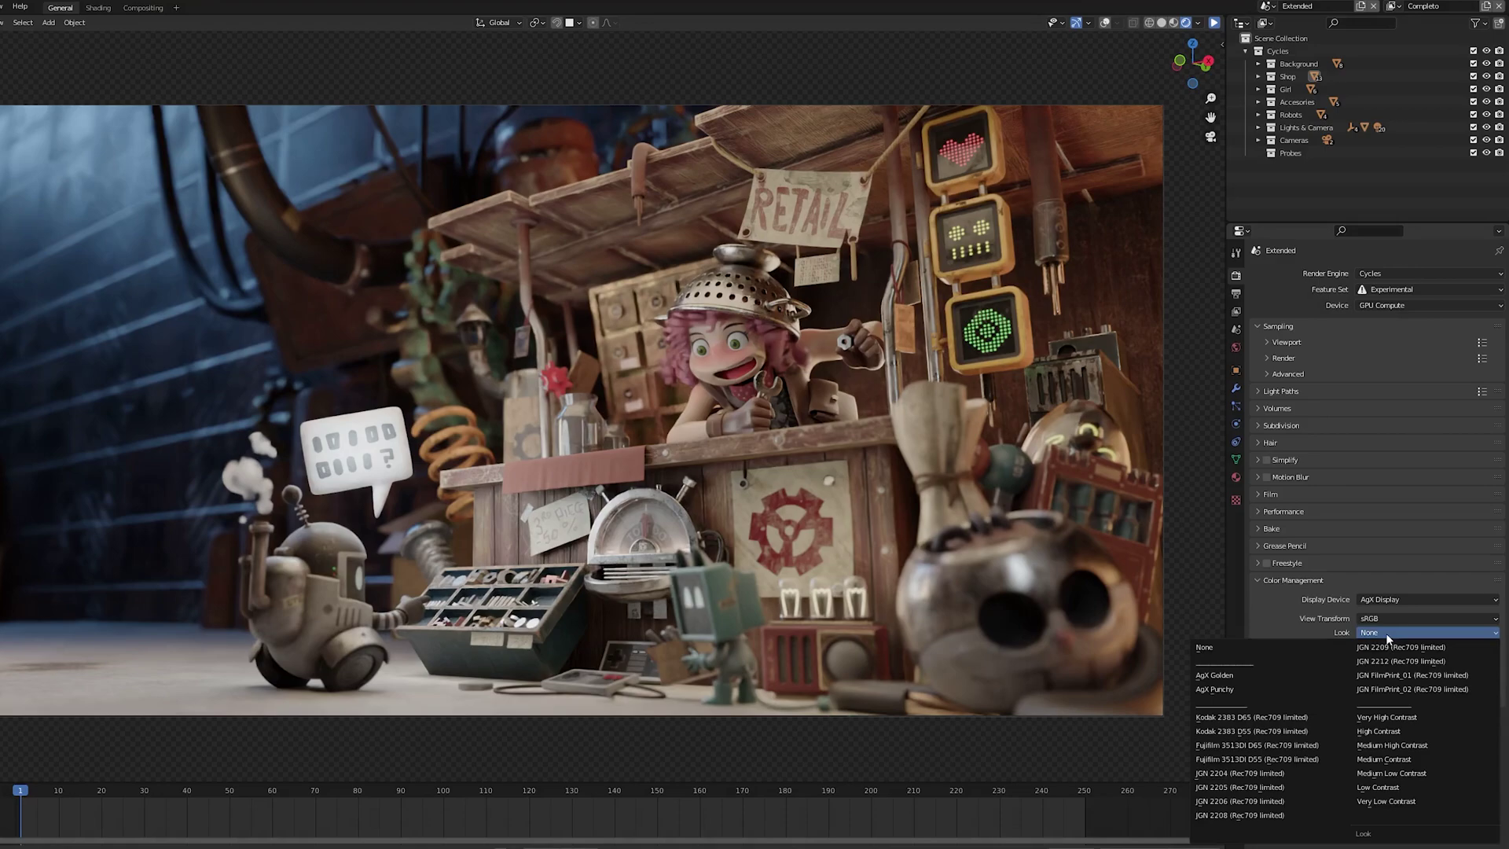
left_click(1246, 690)
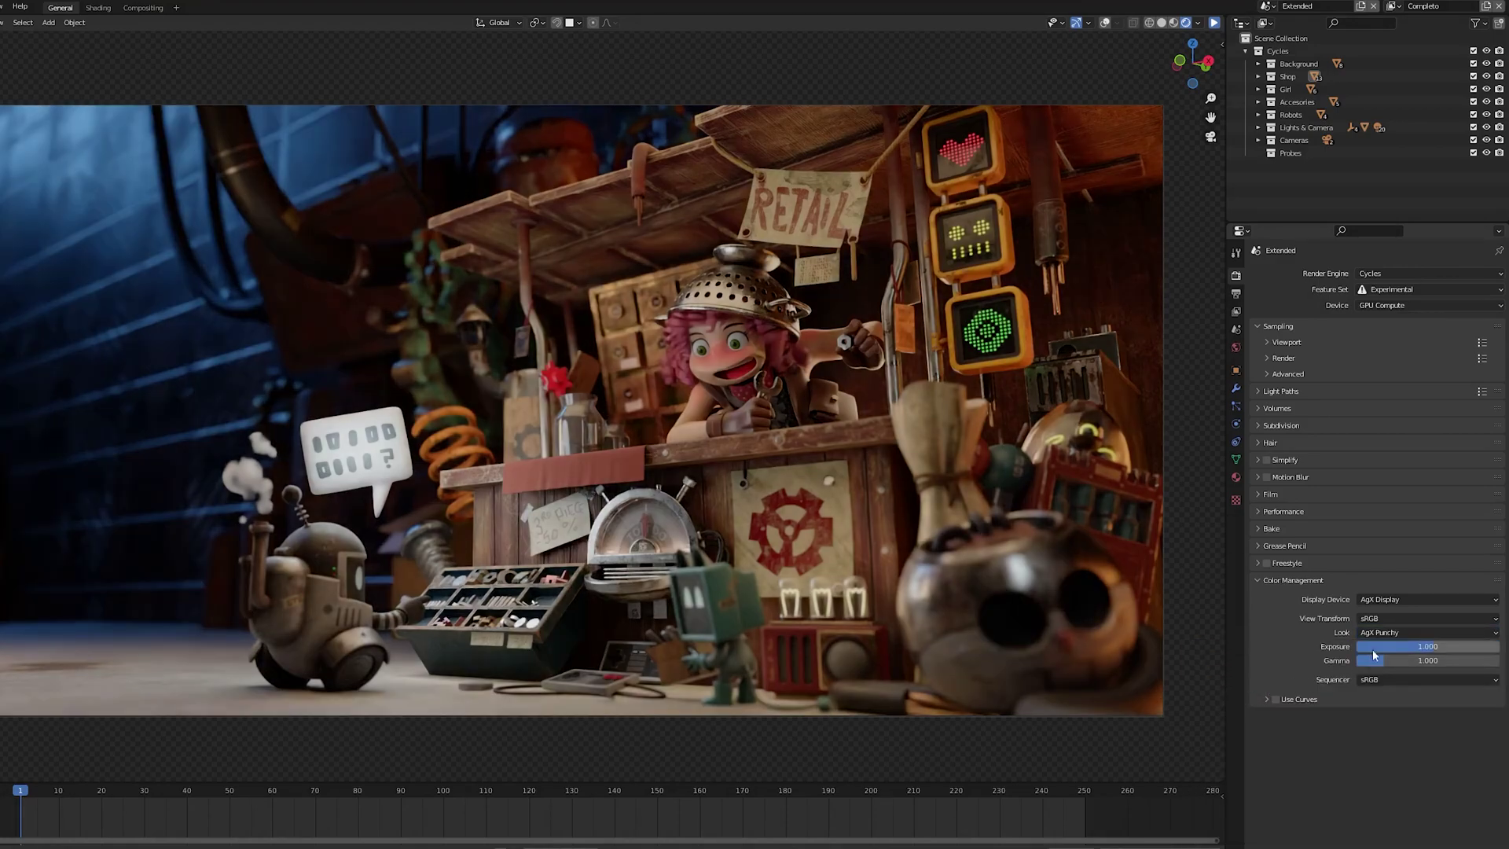
left_click(1377, 619)
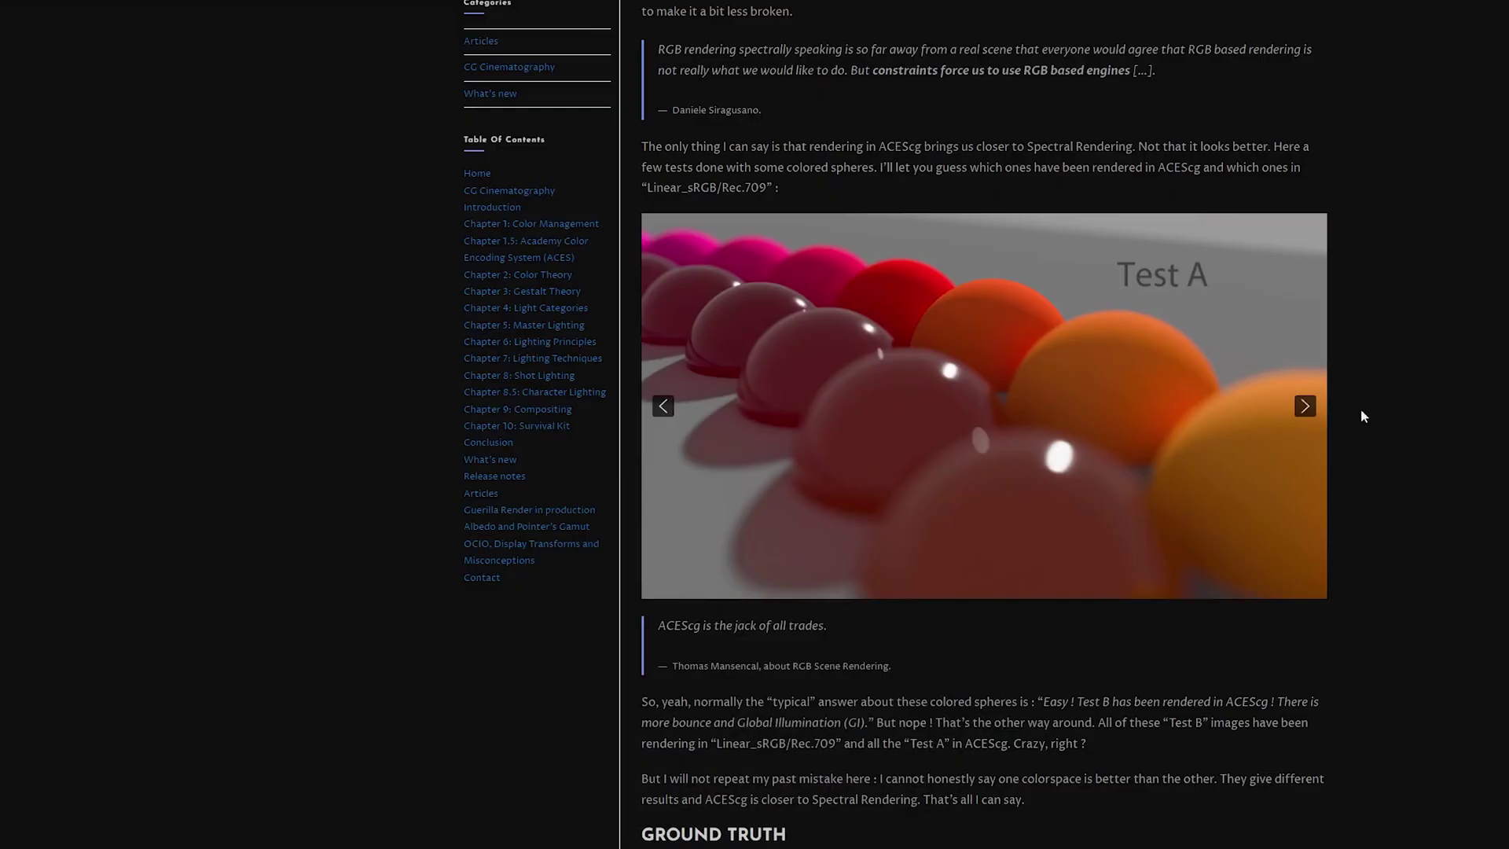
Step through all 16 ACEScg versus Linear sRGB sphere comparison slides
left_click(1304, 406)
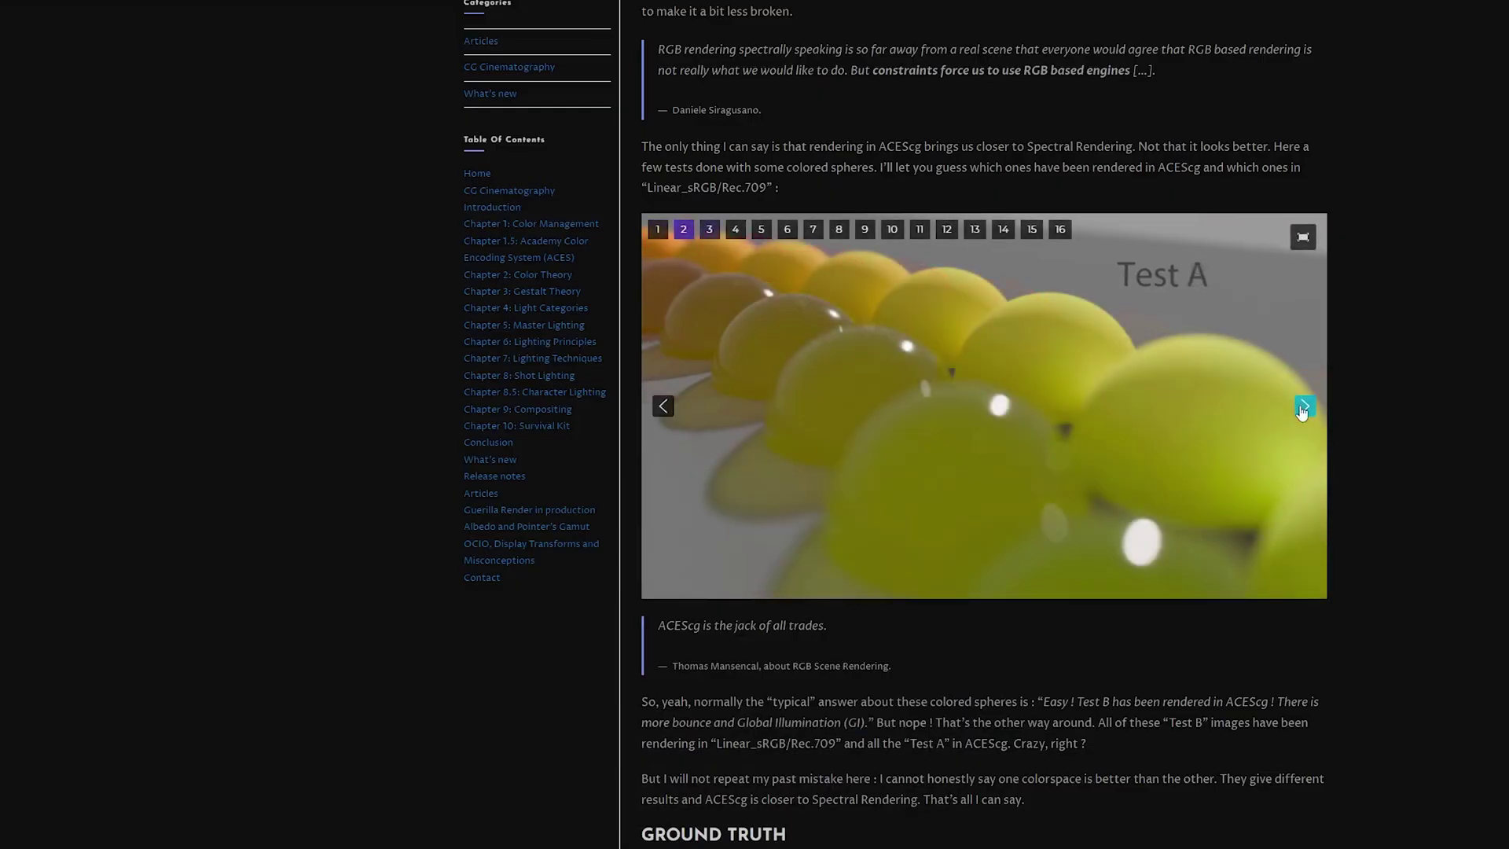
left_click(1303, 406)
left_click(1304, 406)
left_click(1303, 406)
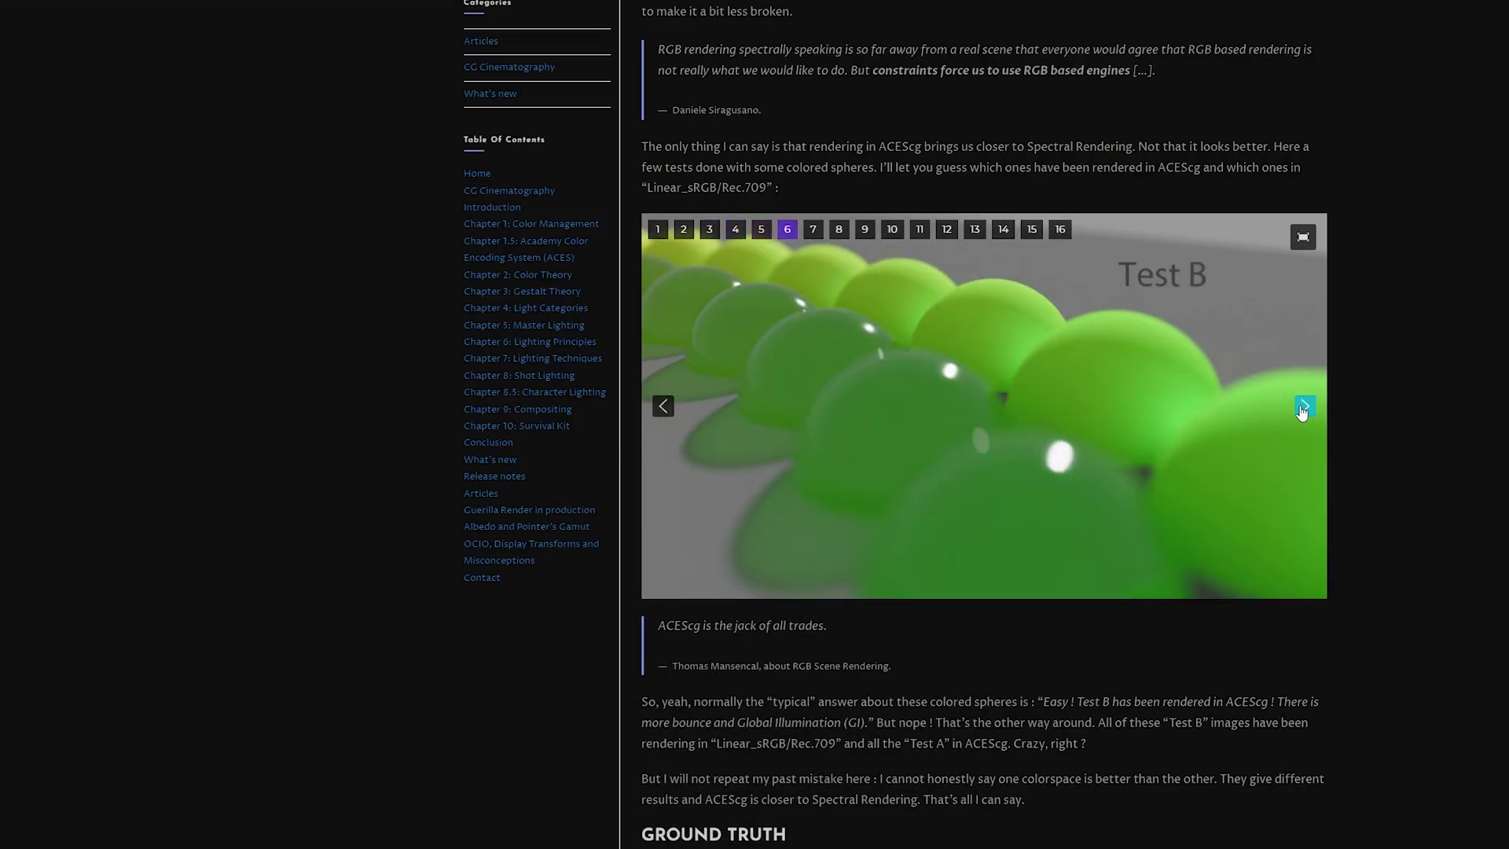
left_click(1303, 405)
left_click(1304, 405)
left_click(1304, 405)
left_click(1304, 406)
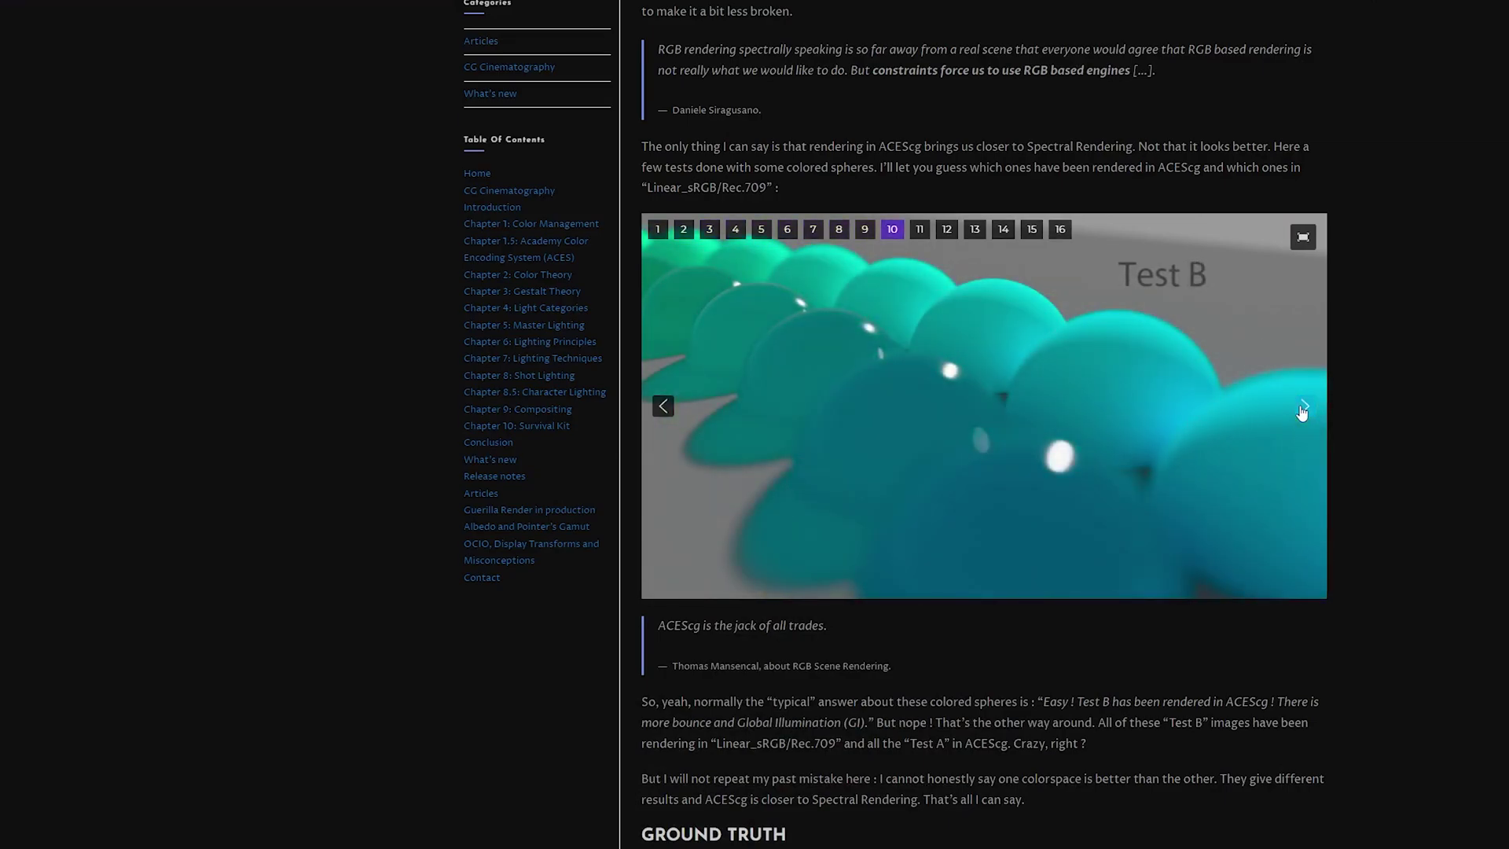
left_click(1303, 406)
left_click(1304, 405)
left_click(1304, 406)
left_click(1304, 405)
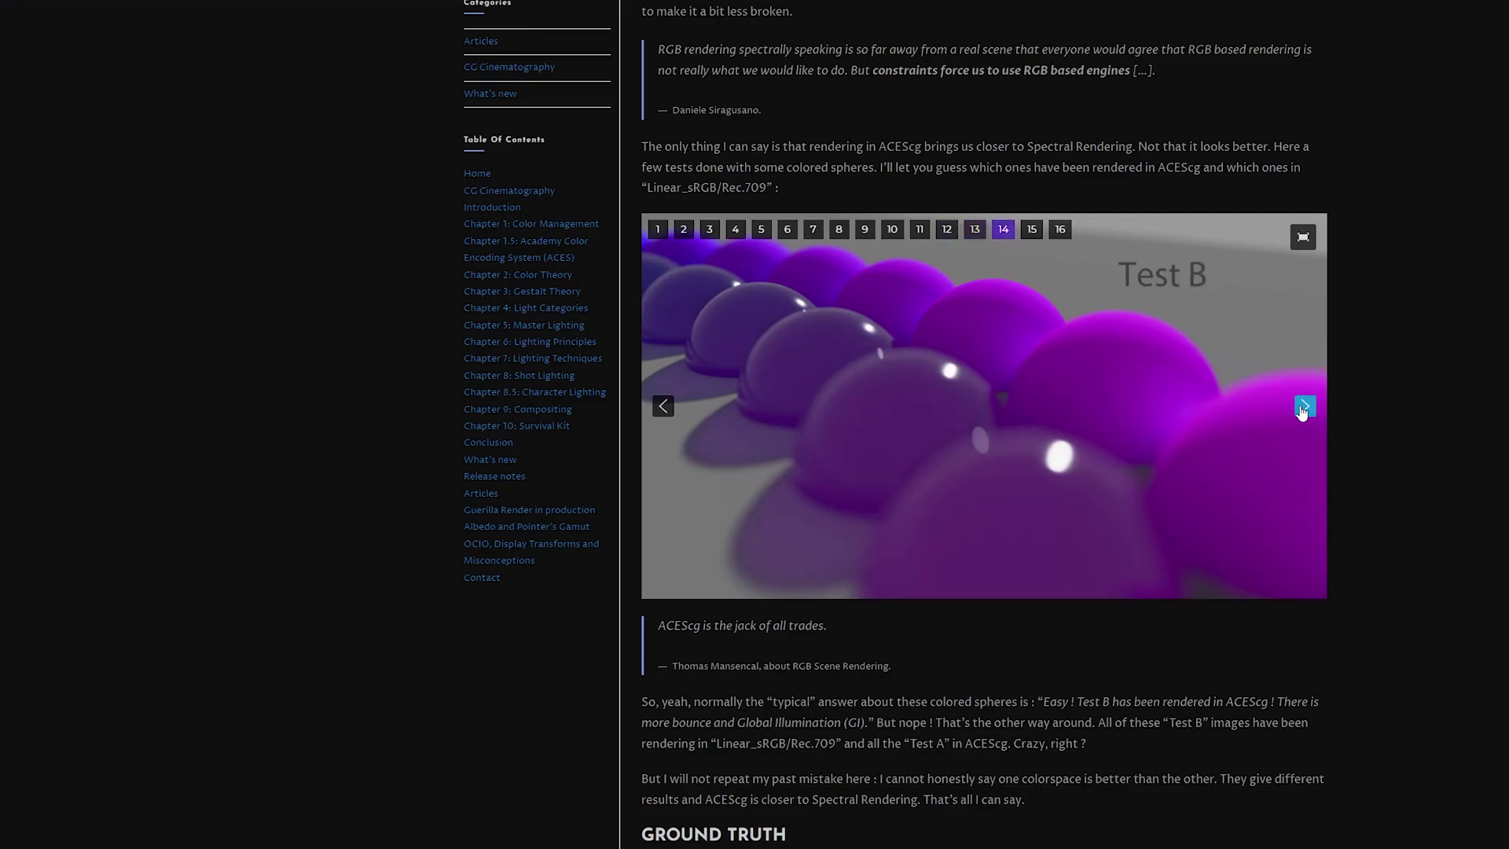
left_click(1304, 406)
left_click(1303, 405)
left_click(1304, 406)
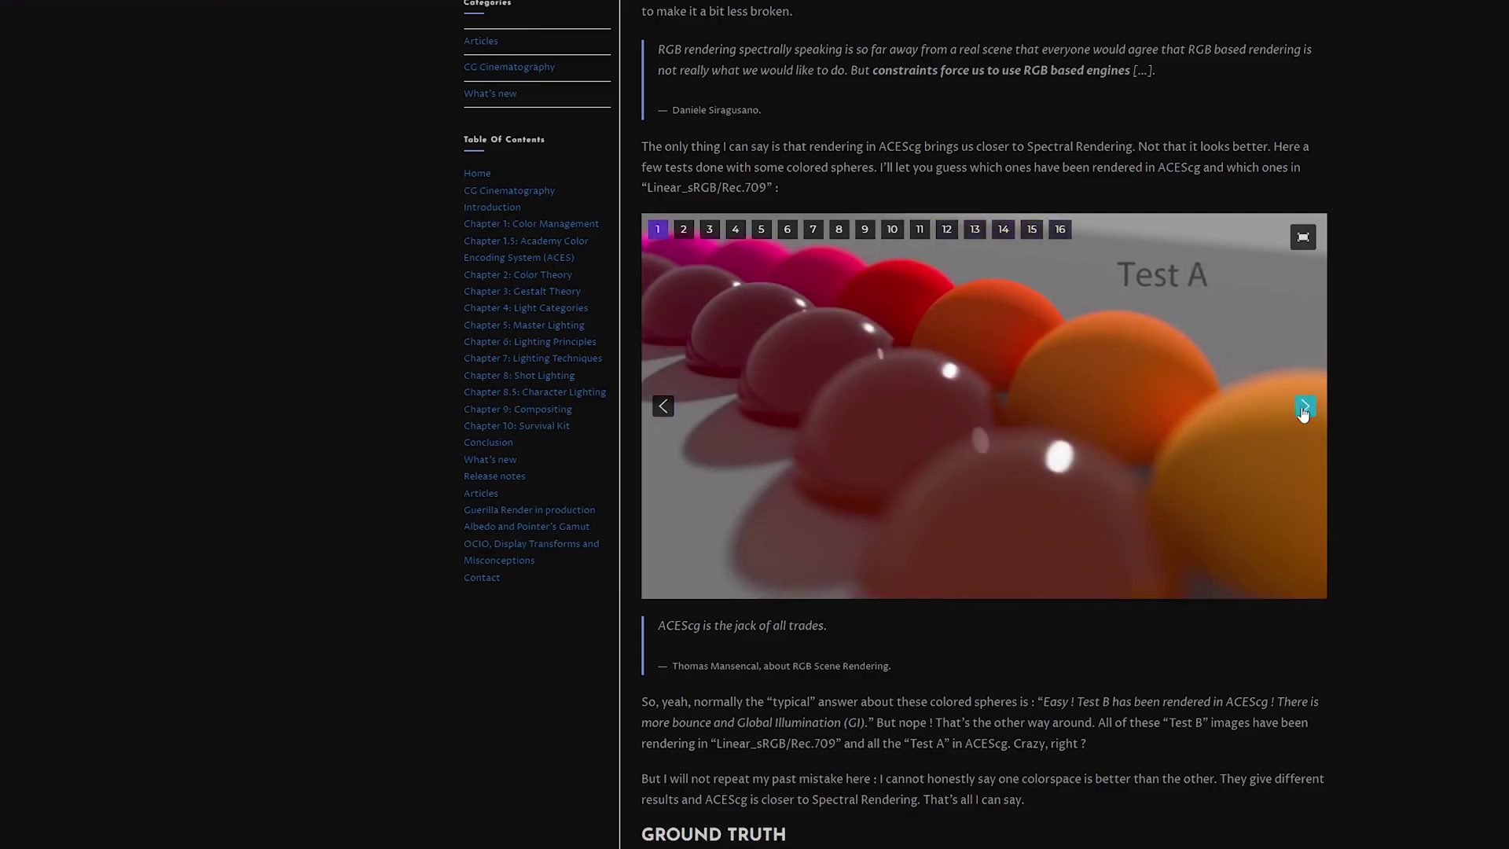
Return to the OCIO, Display Transforms and Misconceptions article and read down it
key("alt+Left")
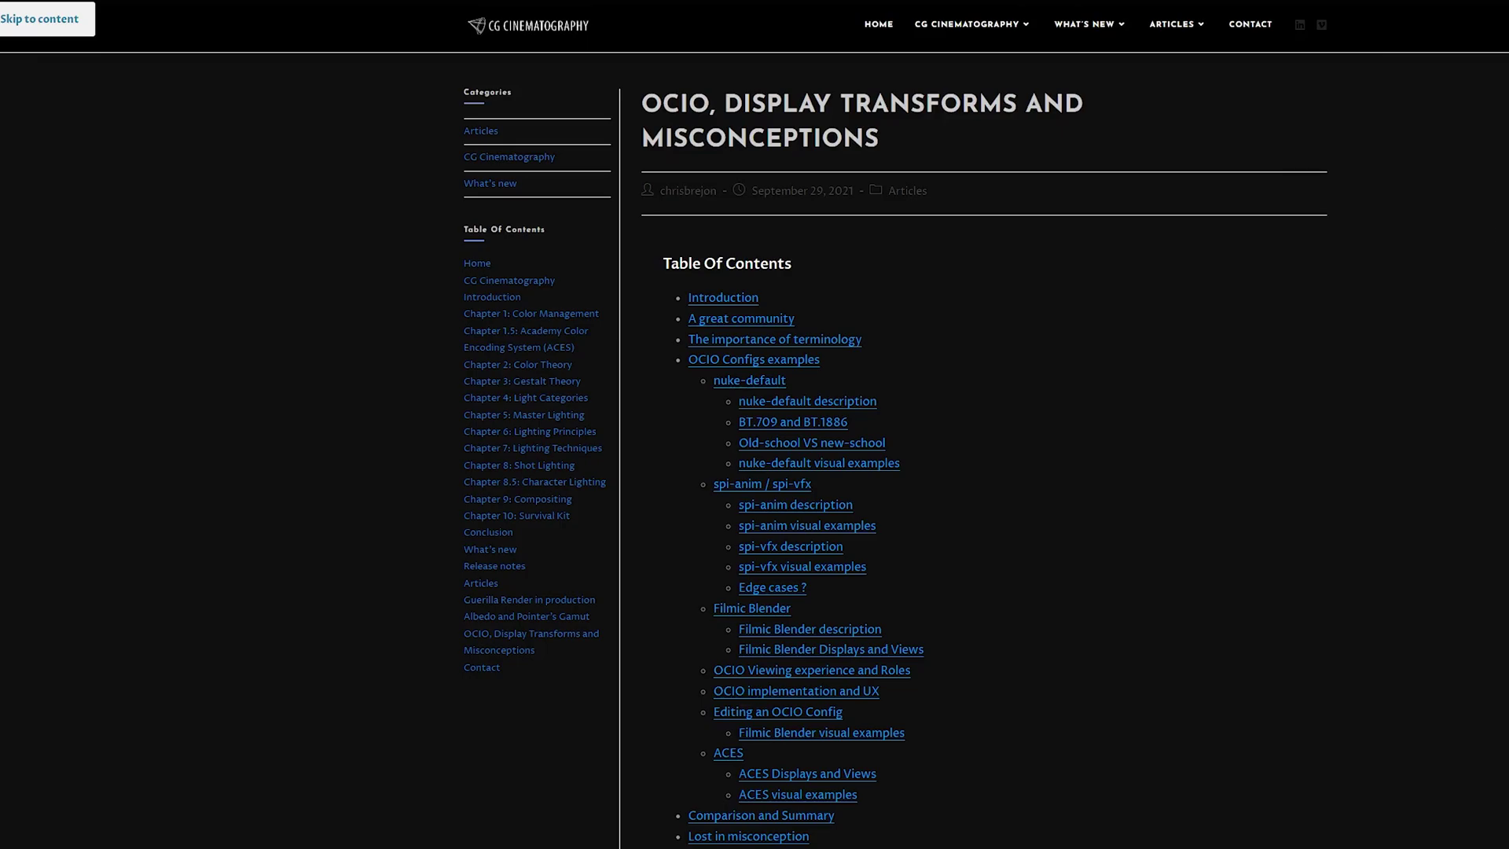
scroll(1372, 262, "down", 15)
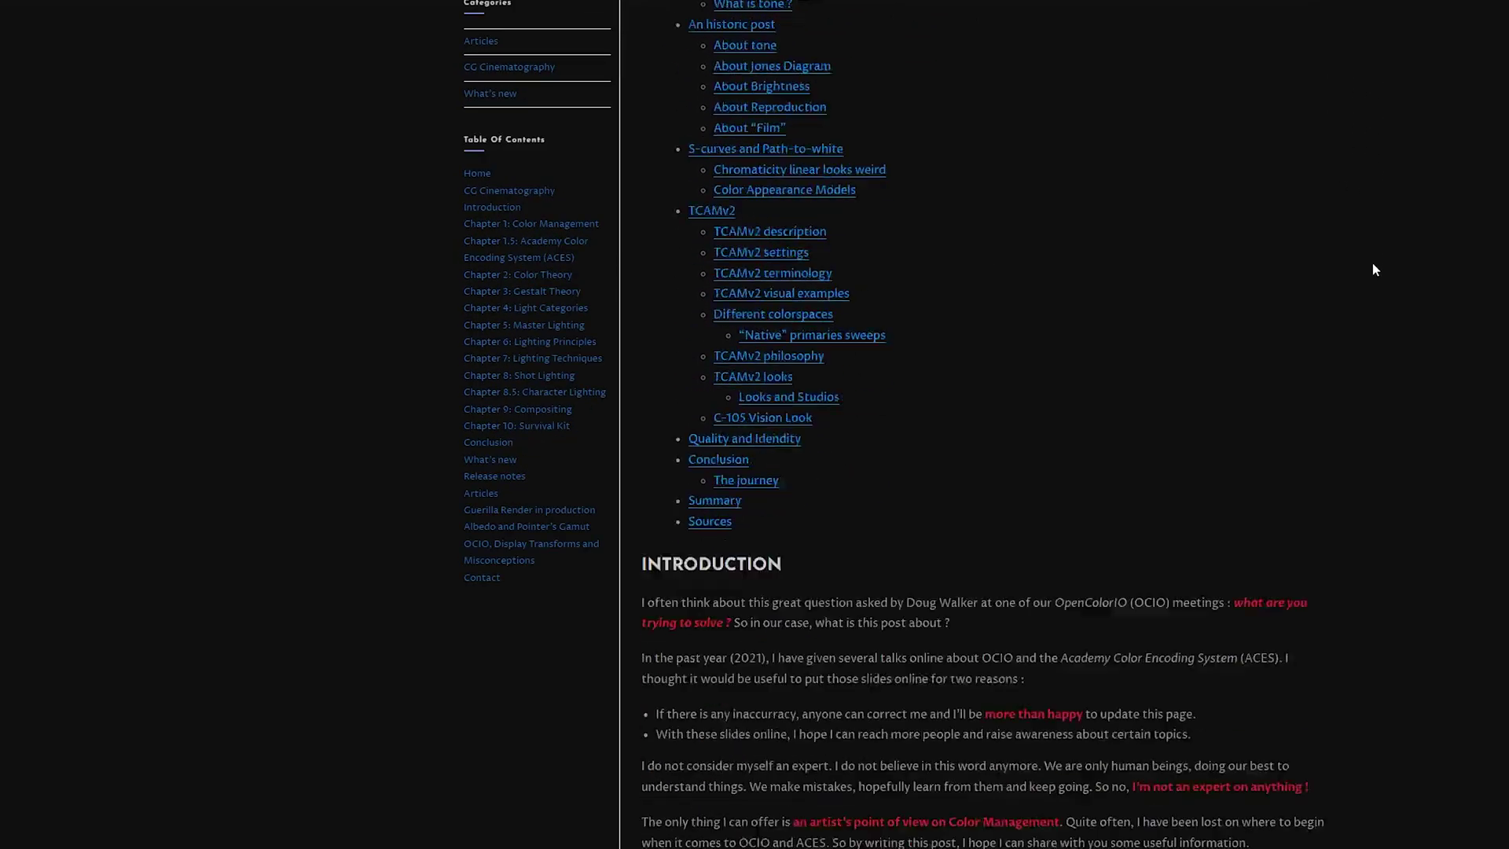
scroll(1373, 264, "down", 20)
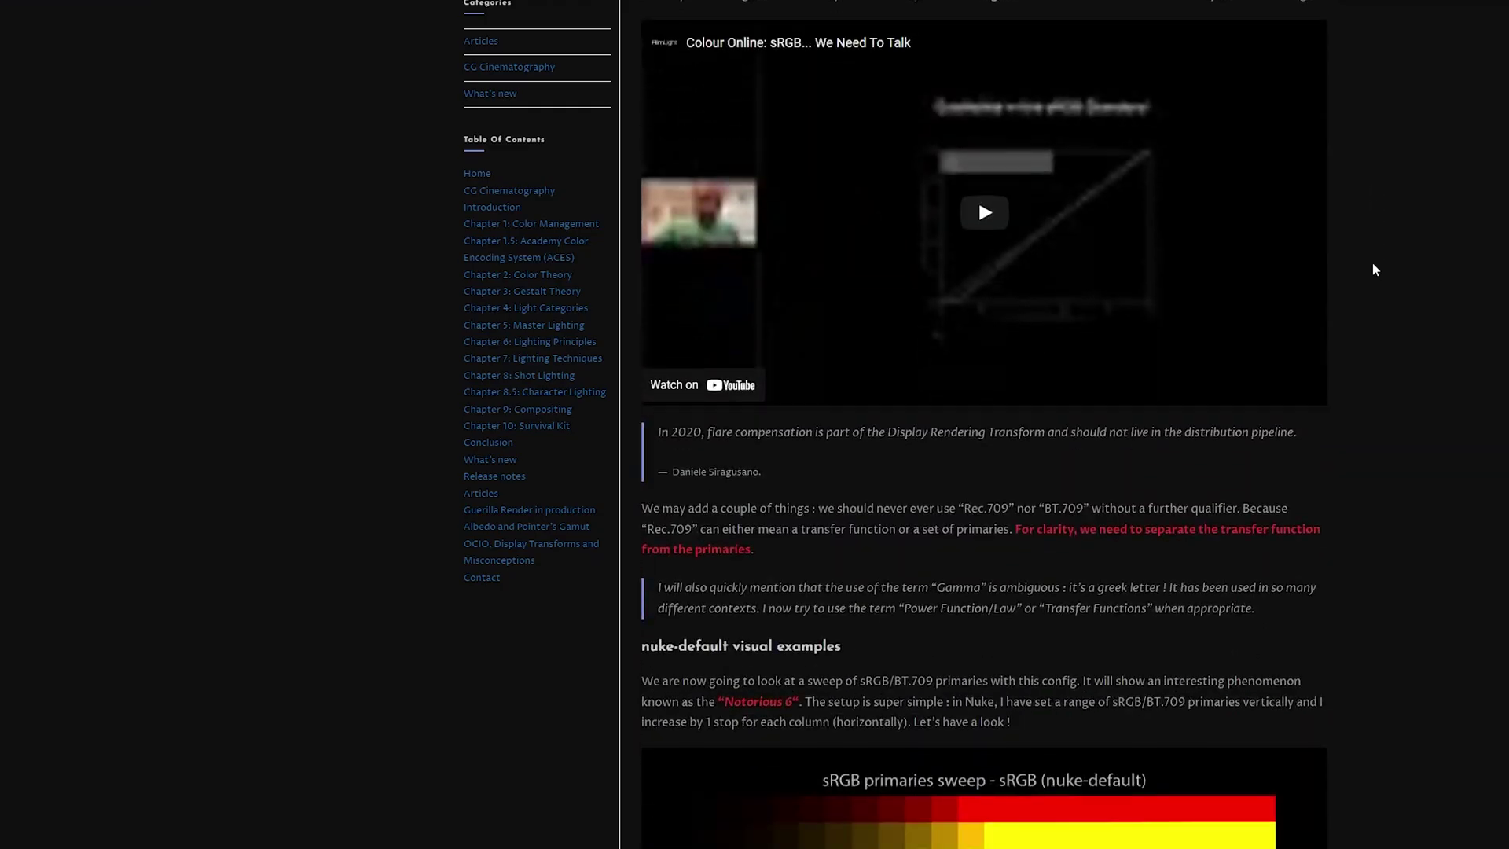
scroll(1372, 262, "down", 5)
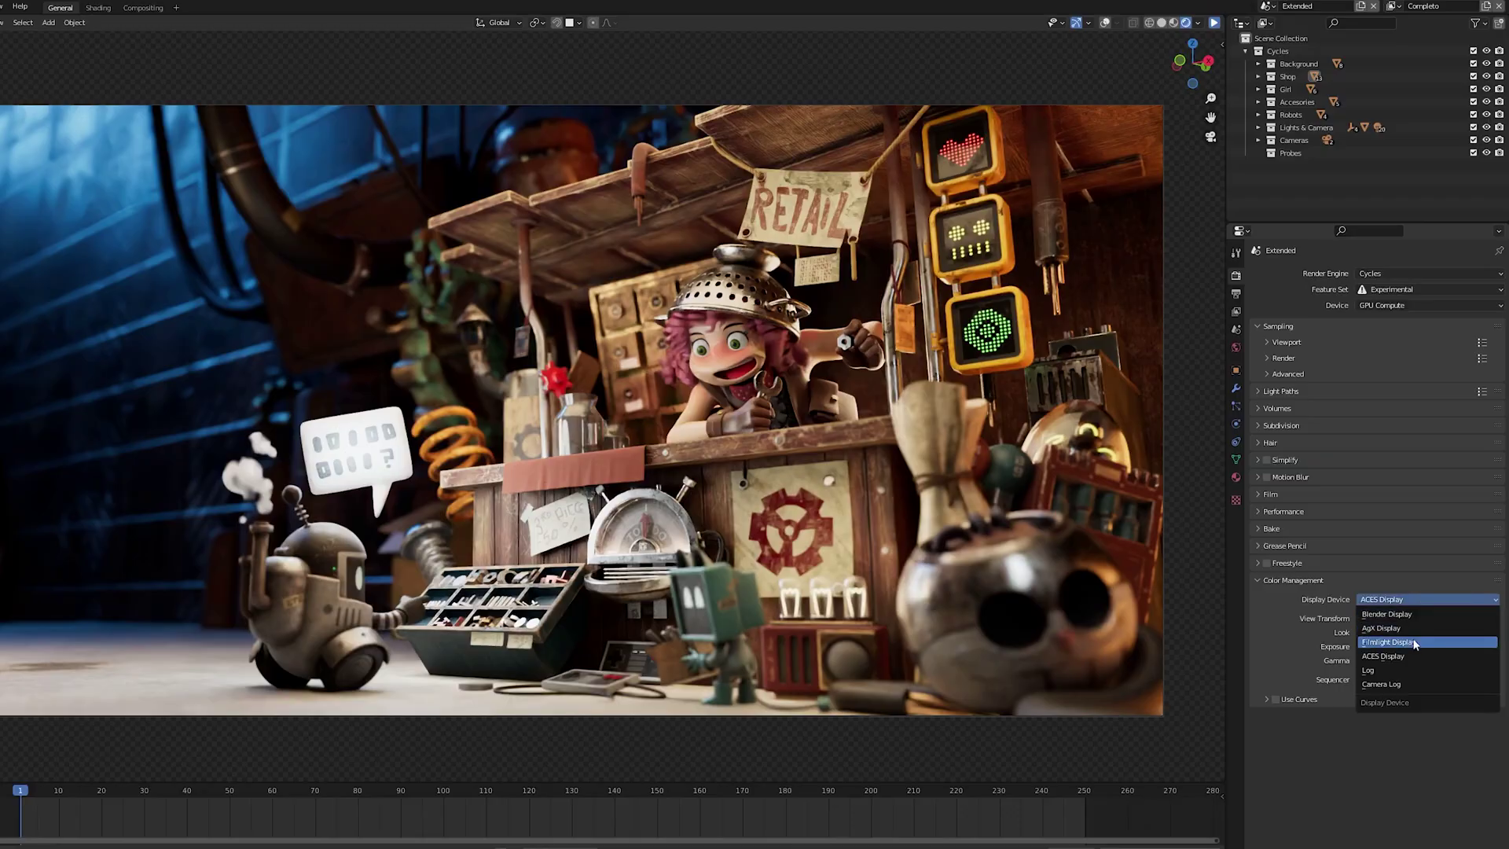
Switch the display device to AgX Display, check the image texture's colour space, then try Camera Log
left_click(1411, 625)
left_click(1406, 602)
left_click(1407, 621)
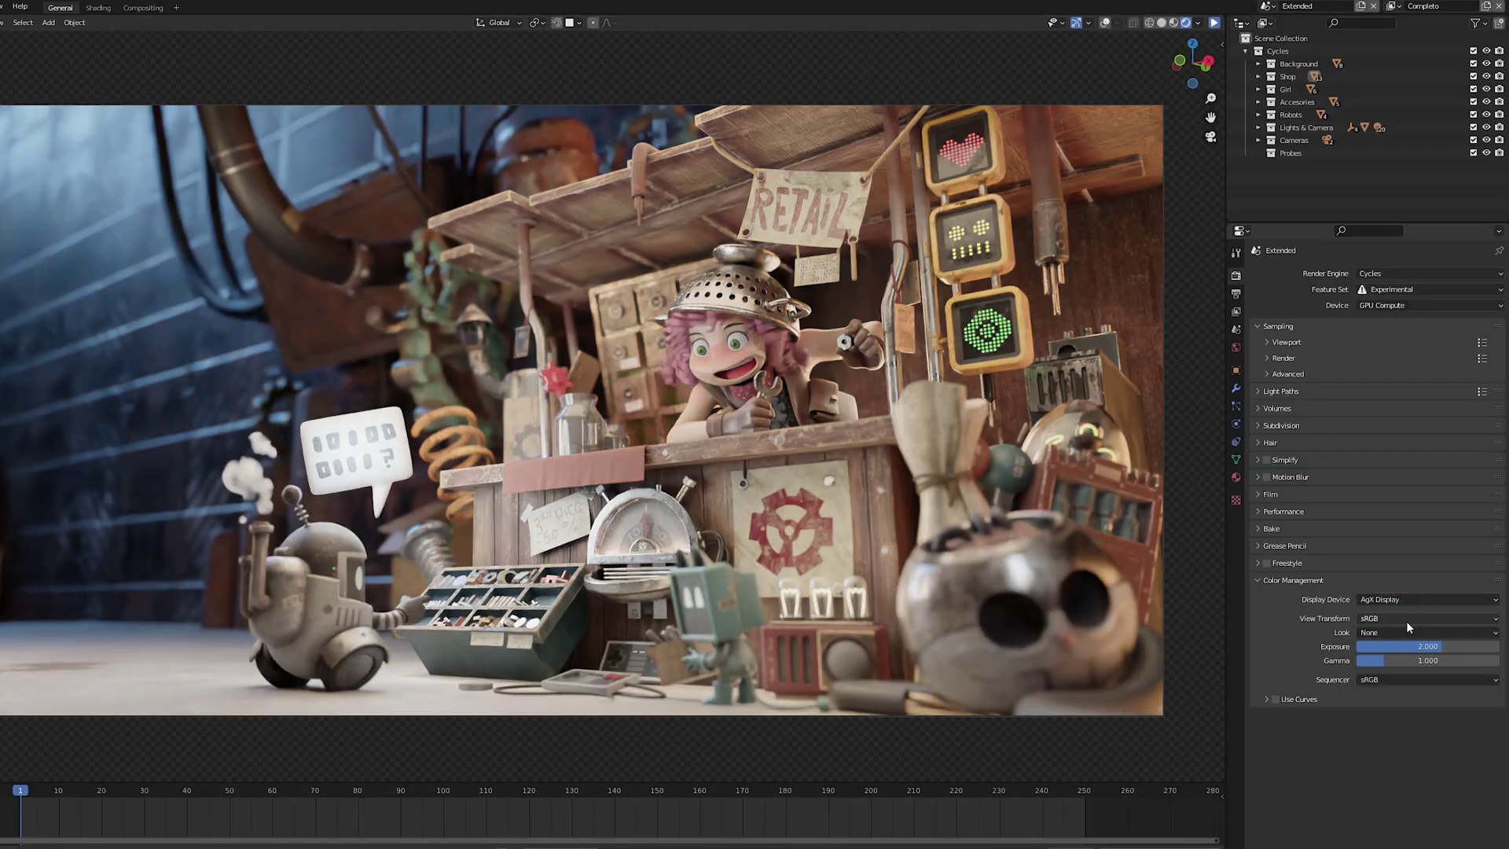
left_click(1406, 621)
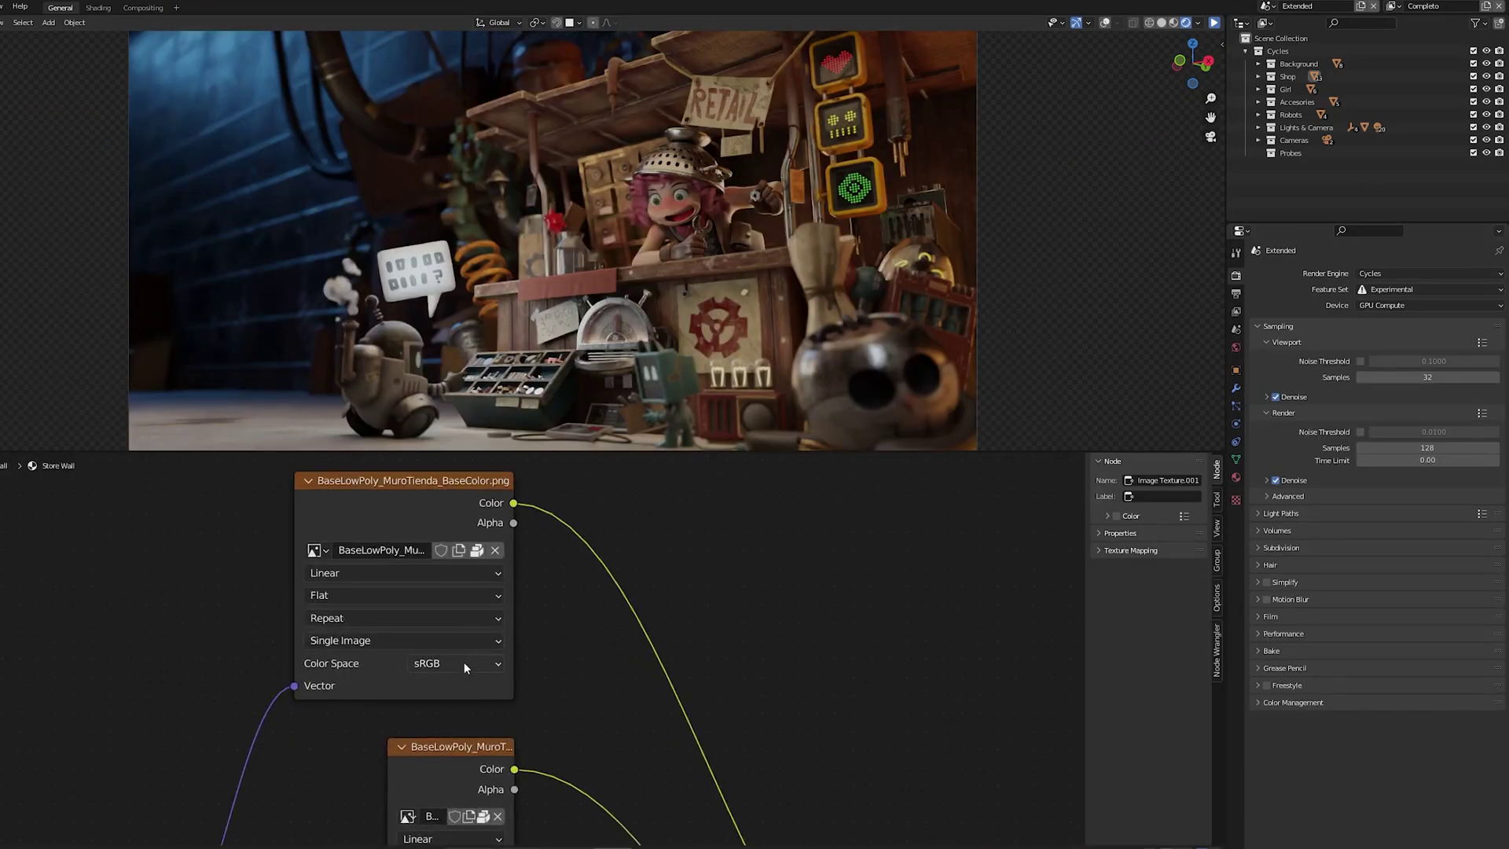
left_click(464, 662)
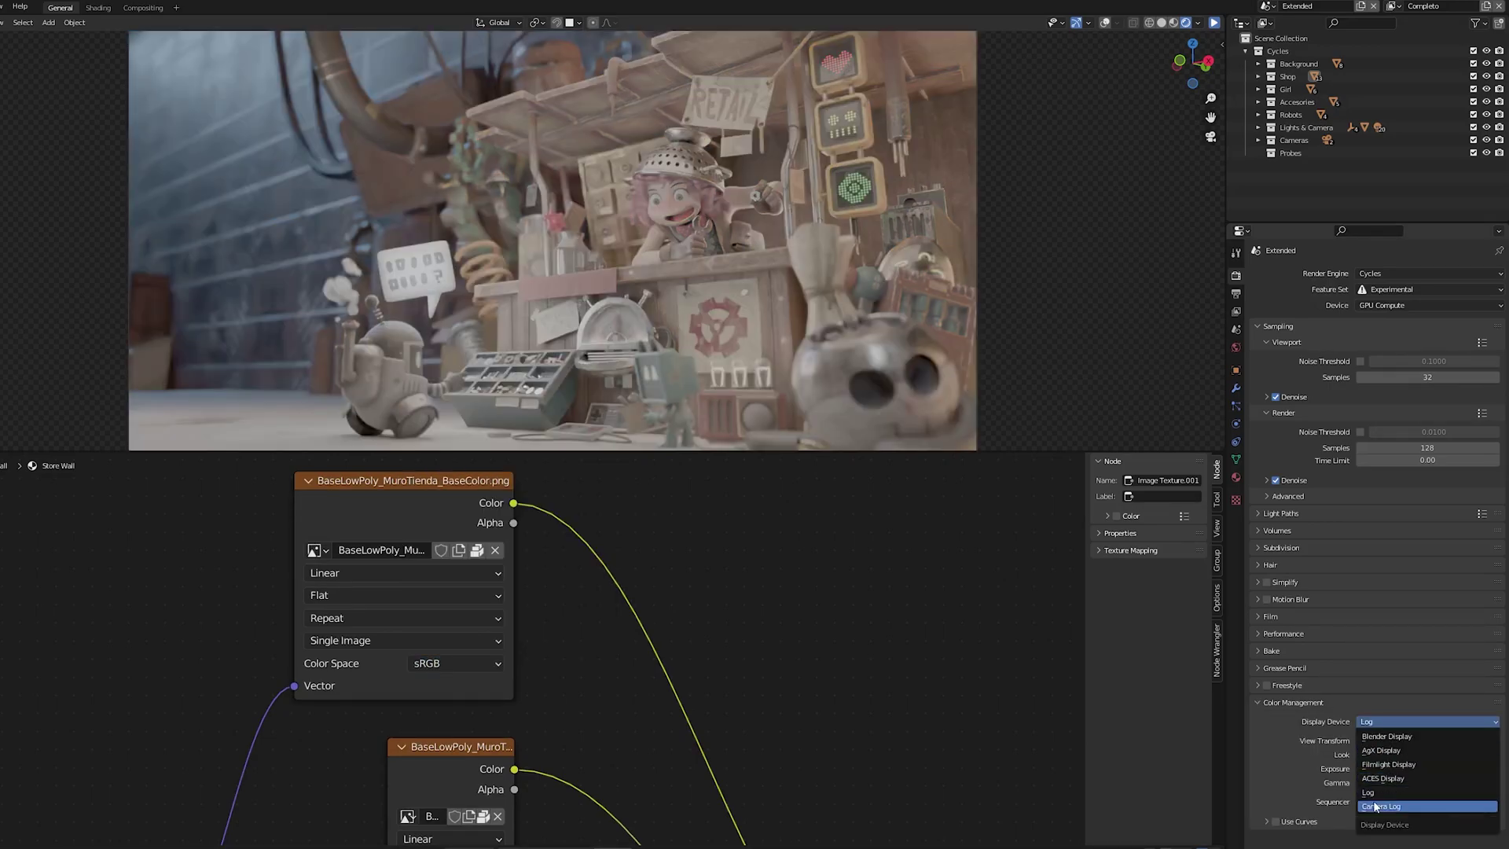
left_click(1375, 805)
left_click(1402, 743)
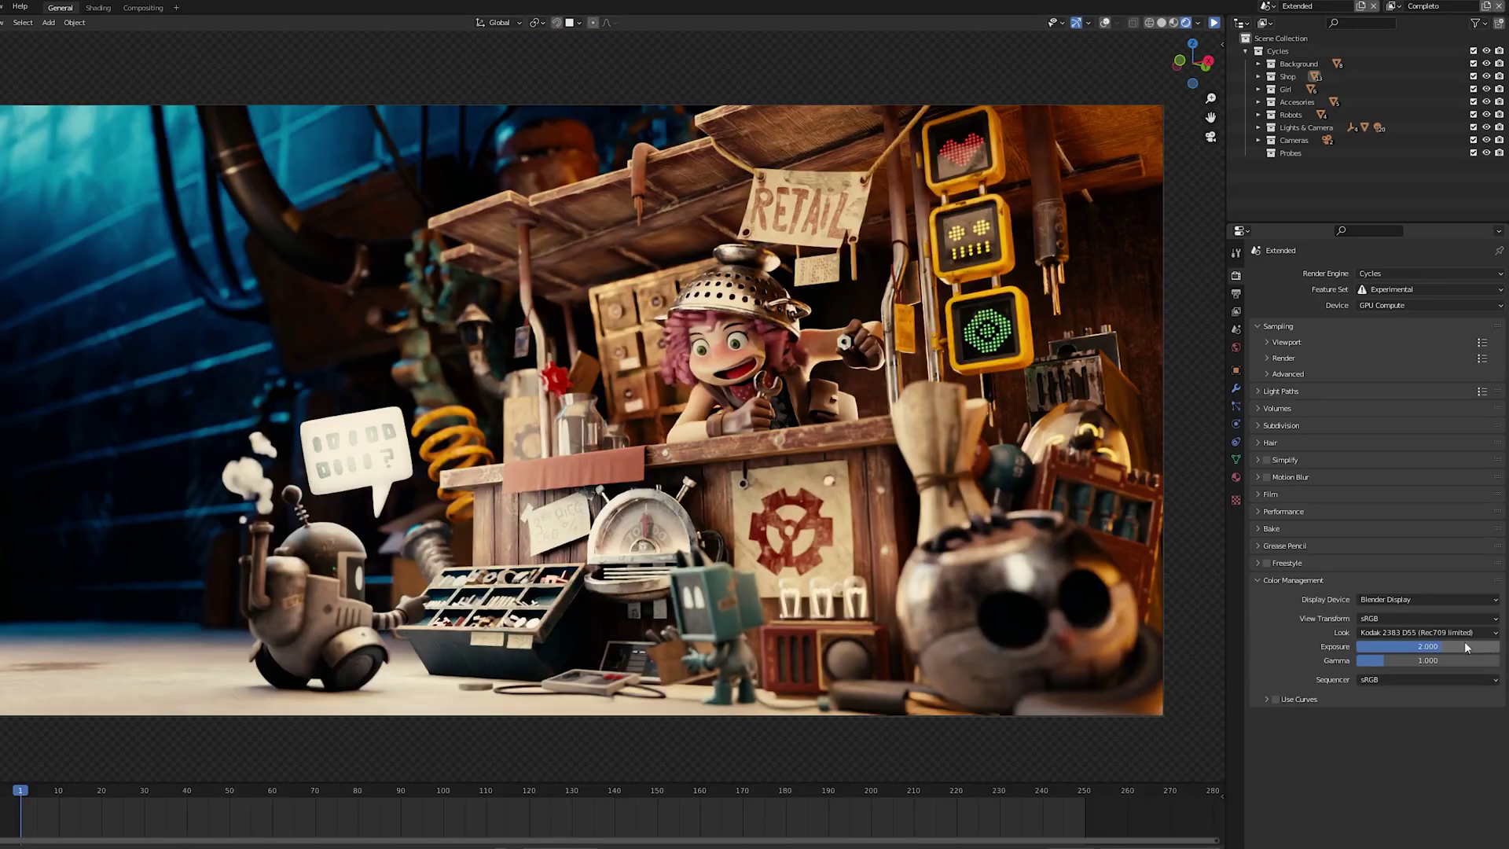
Try the Fujifilm 3513DI D65 and D55 looks, then JGN 2204 and JGN 2206
left_click(1463, 632)
left_click(1260, 744)
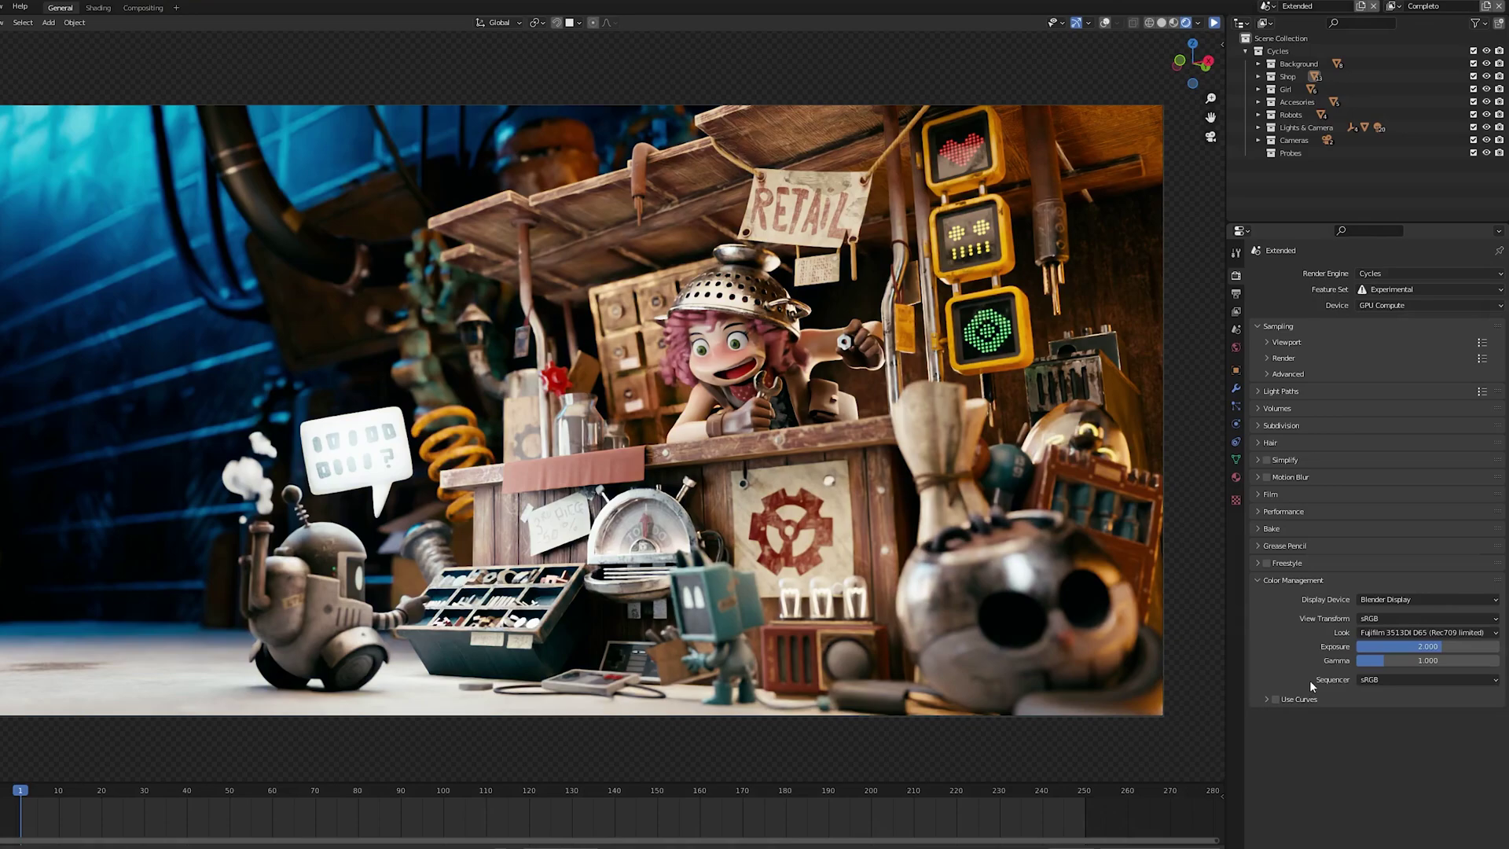
left_click(1398, 633)
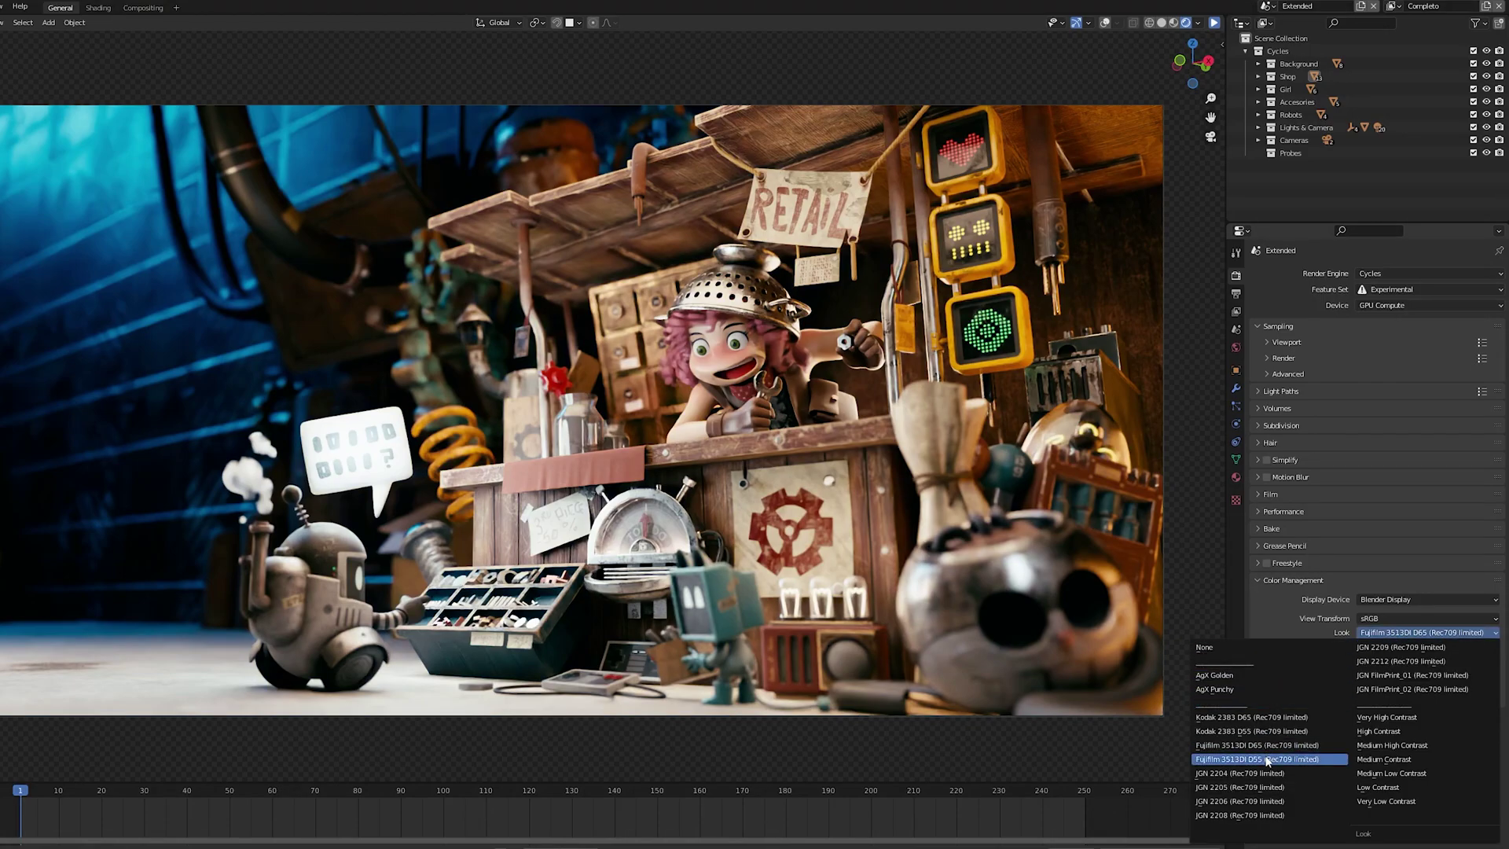
left_click(1266, 759)
left_click(1371, 635)
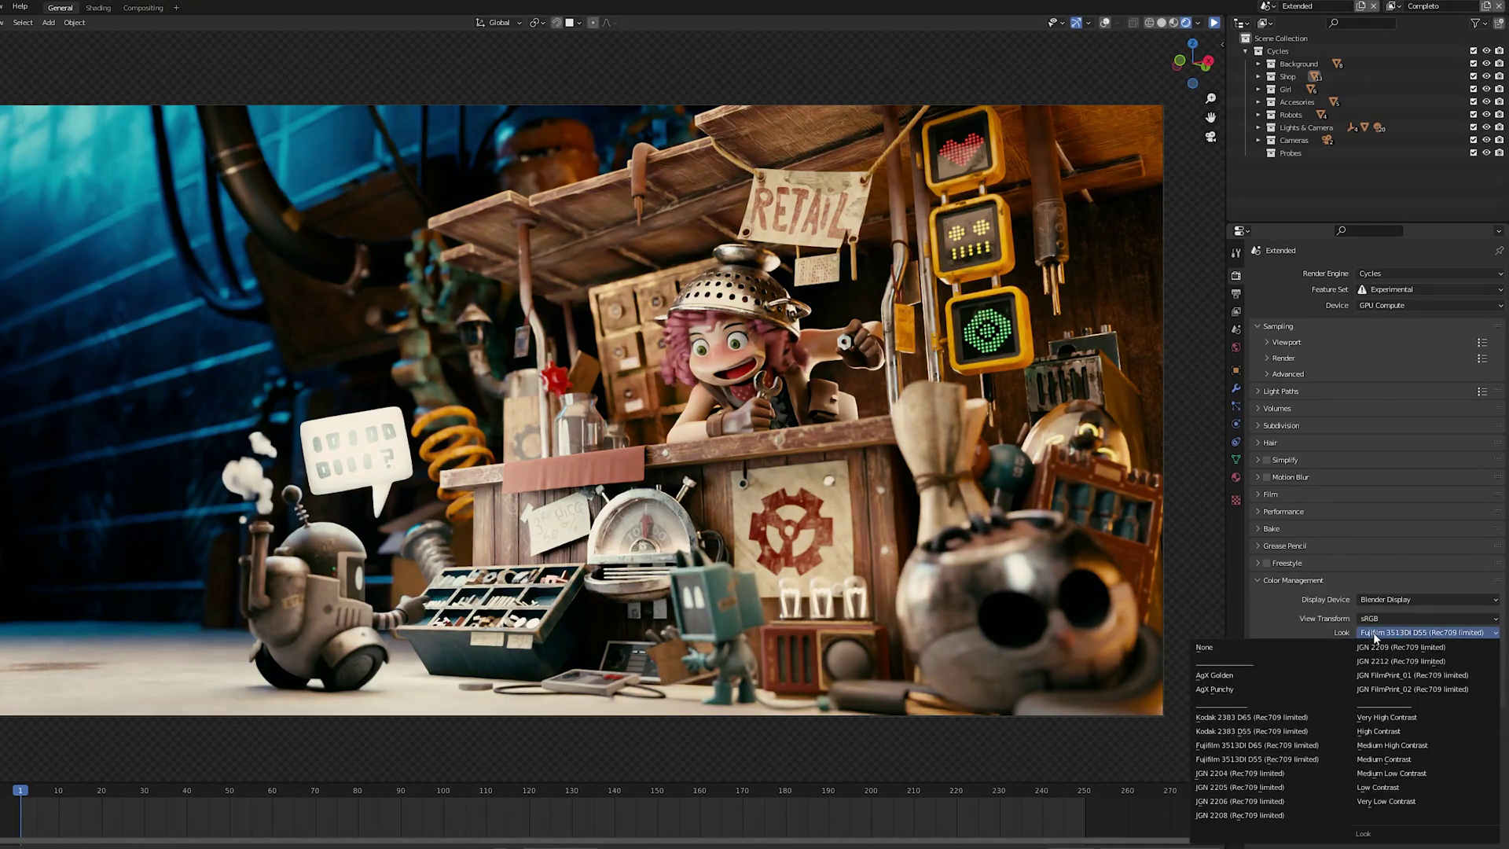
left_click(1262, 770)
left_click(1367, 633)
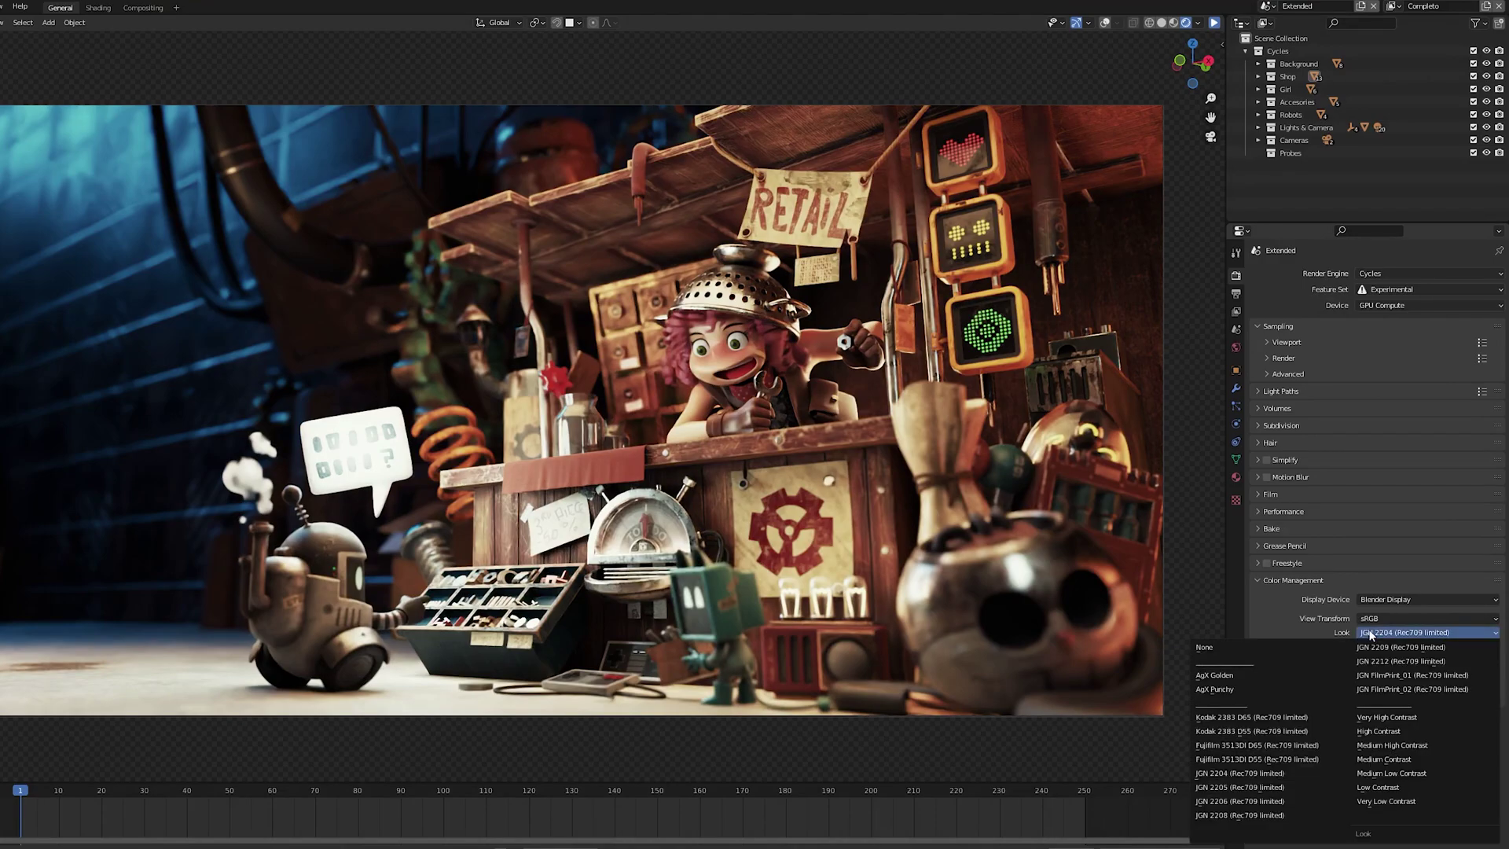
left_click(1261, 793)
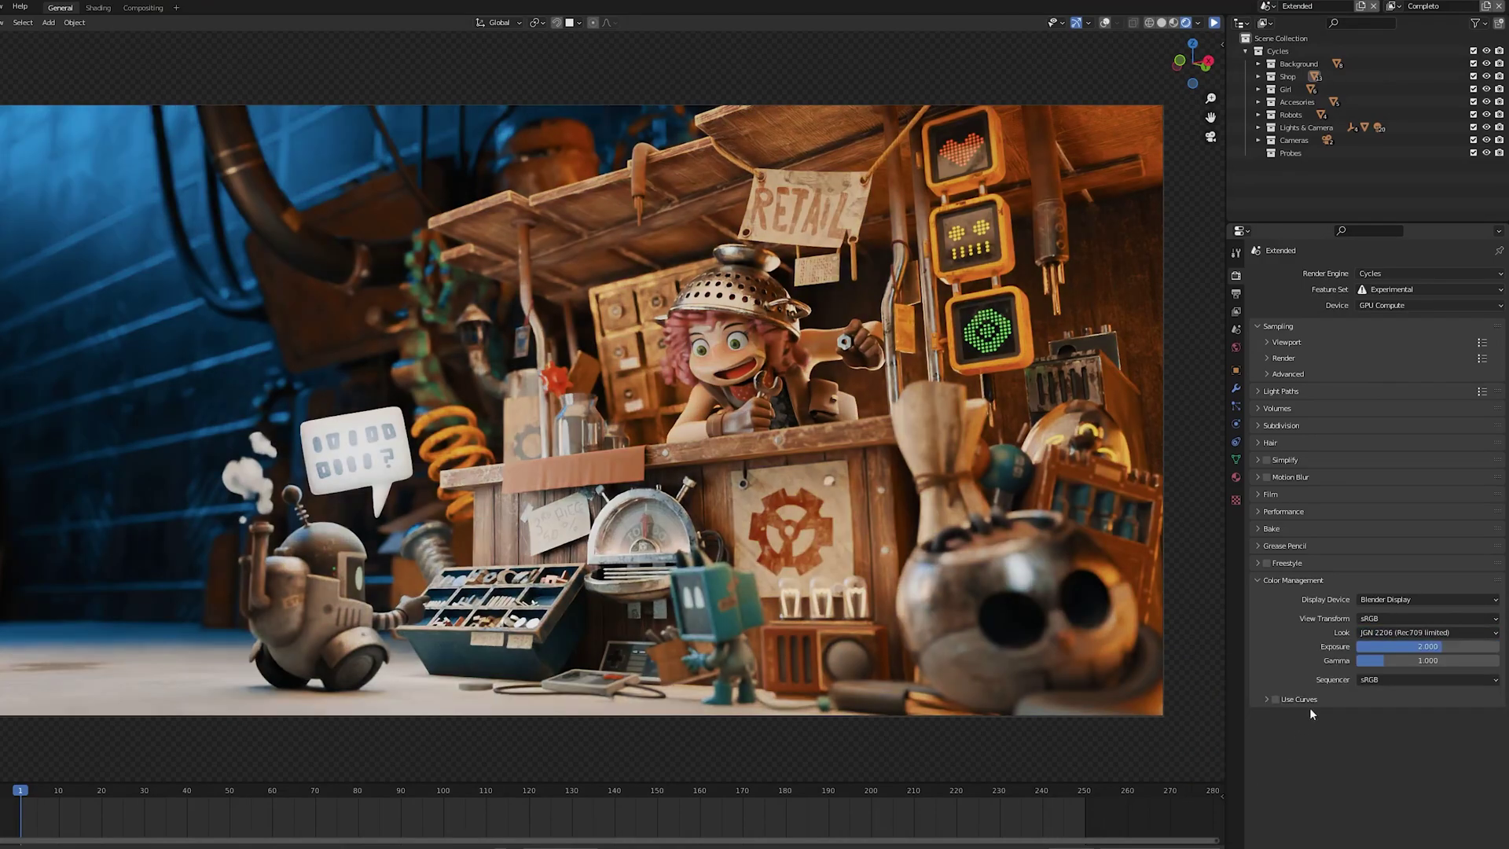
Try JGN 2208, JGN 2209, High Contrast and Very High Contrast, ending on AgX Punchy
left_click(1374, 634)
left_click(1261, 816)
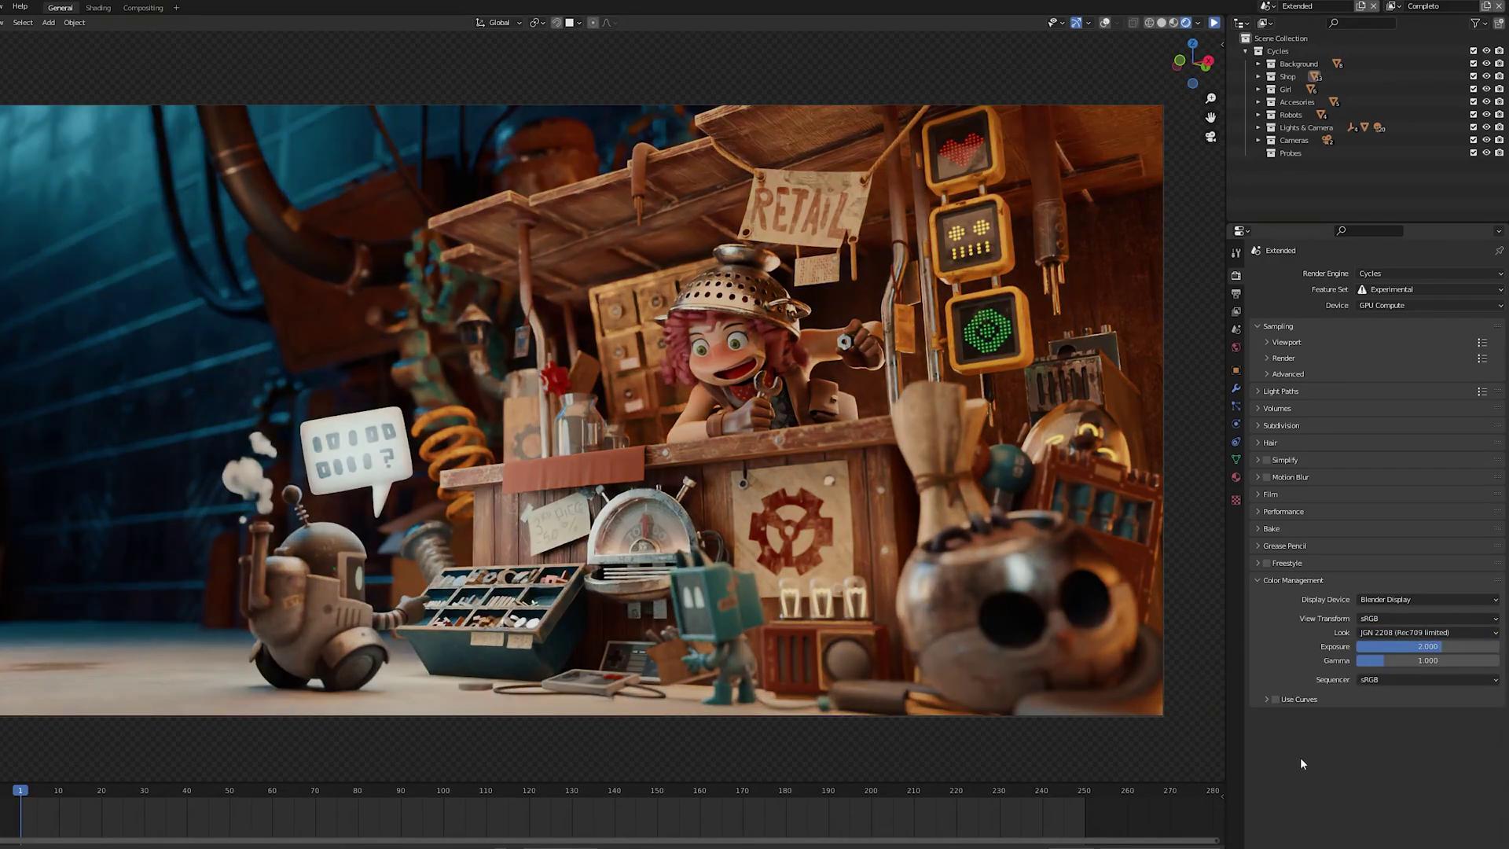
left_click(1398, 633)
left_click(1408, 649)
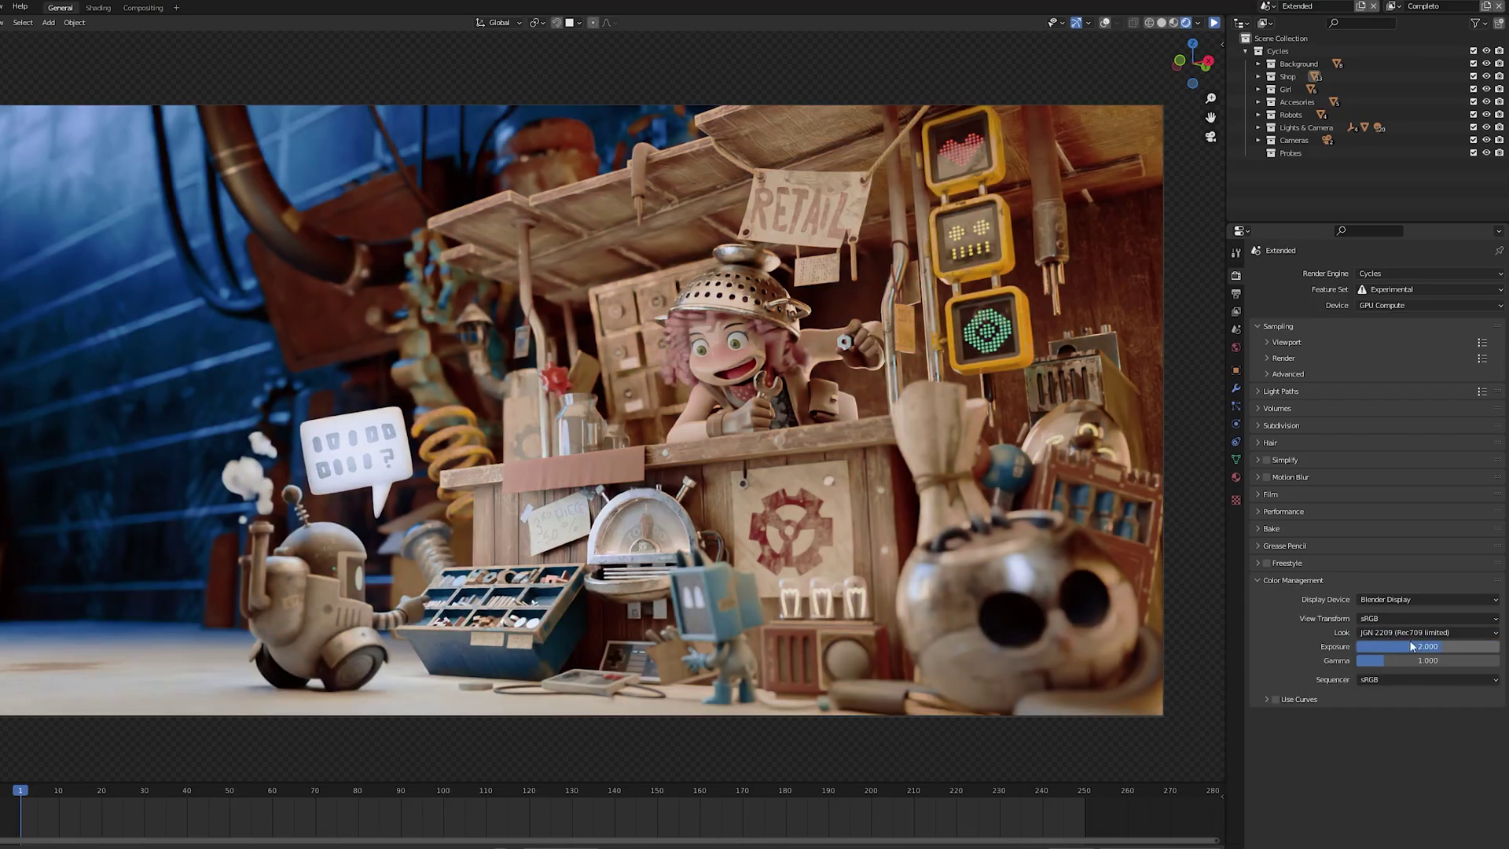
left_click(1406, 633)
left_click(1384, 727)
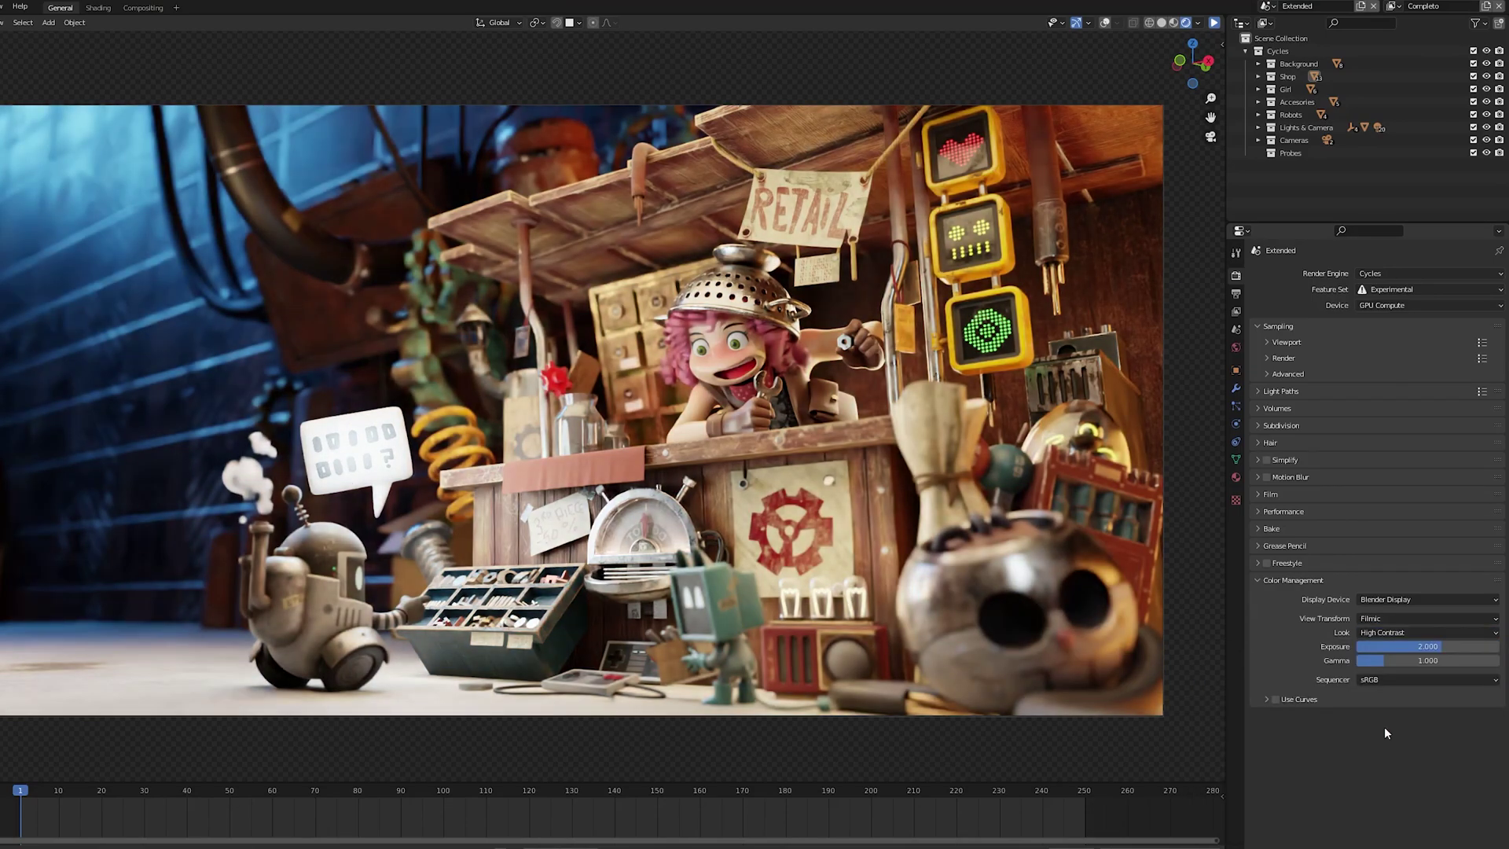
left_click(1406, 632)
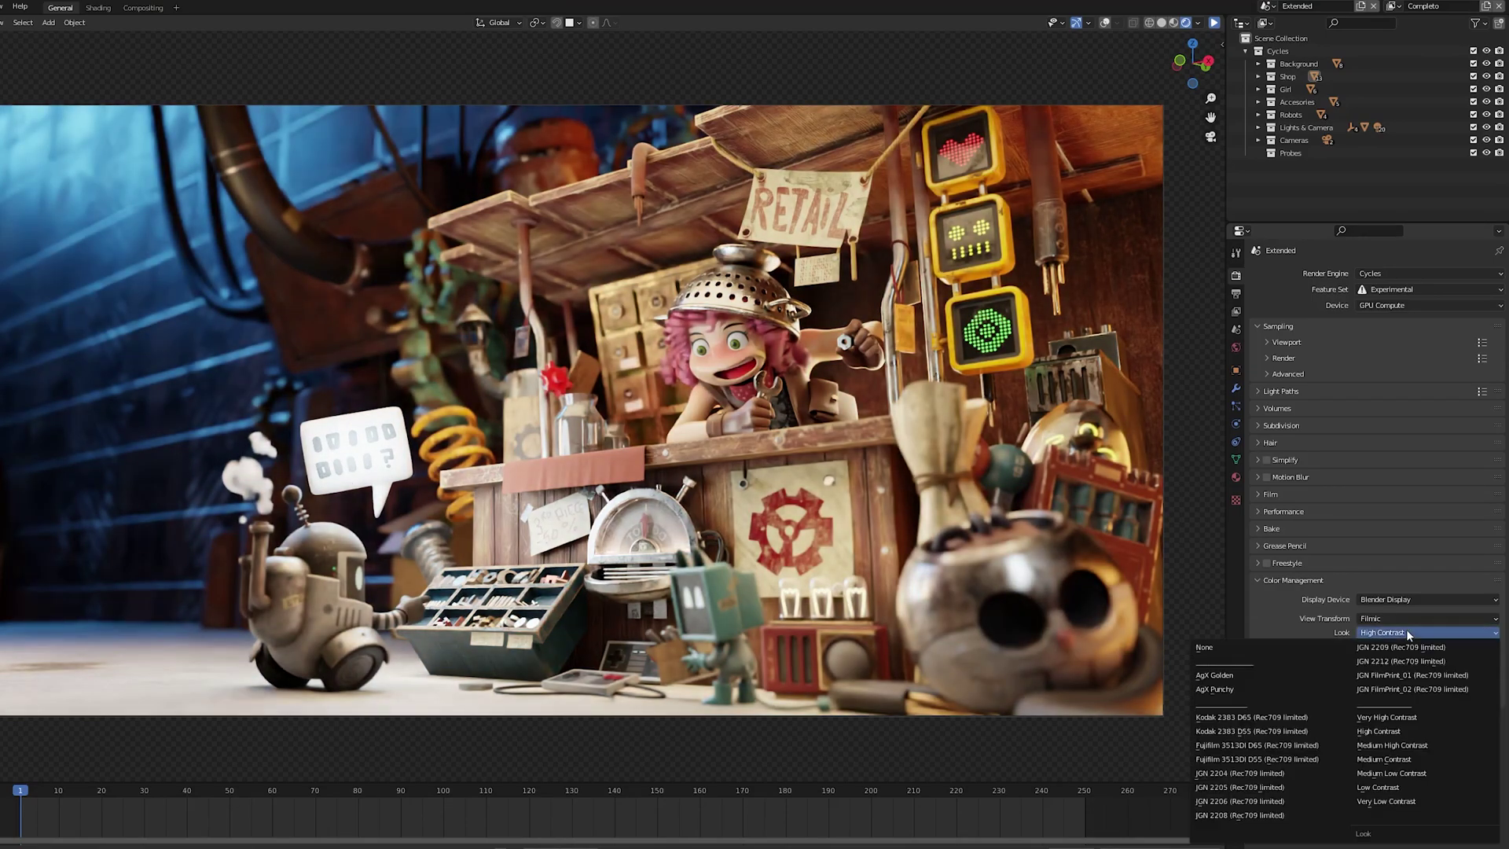
left_click(1384, 718)
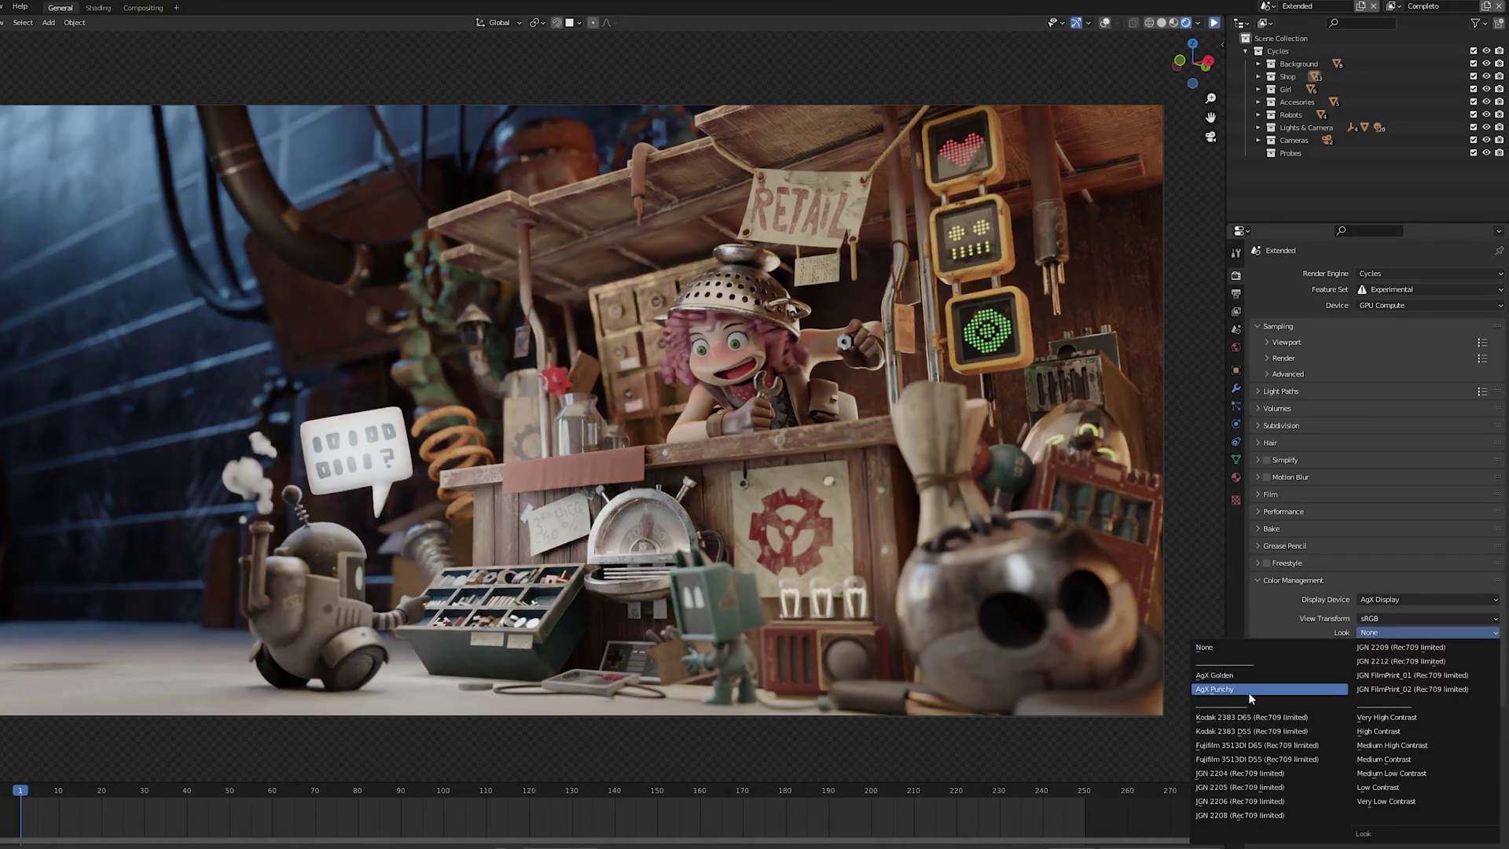
left_click(1246, 690)
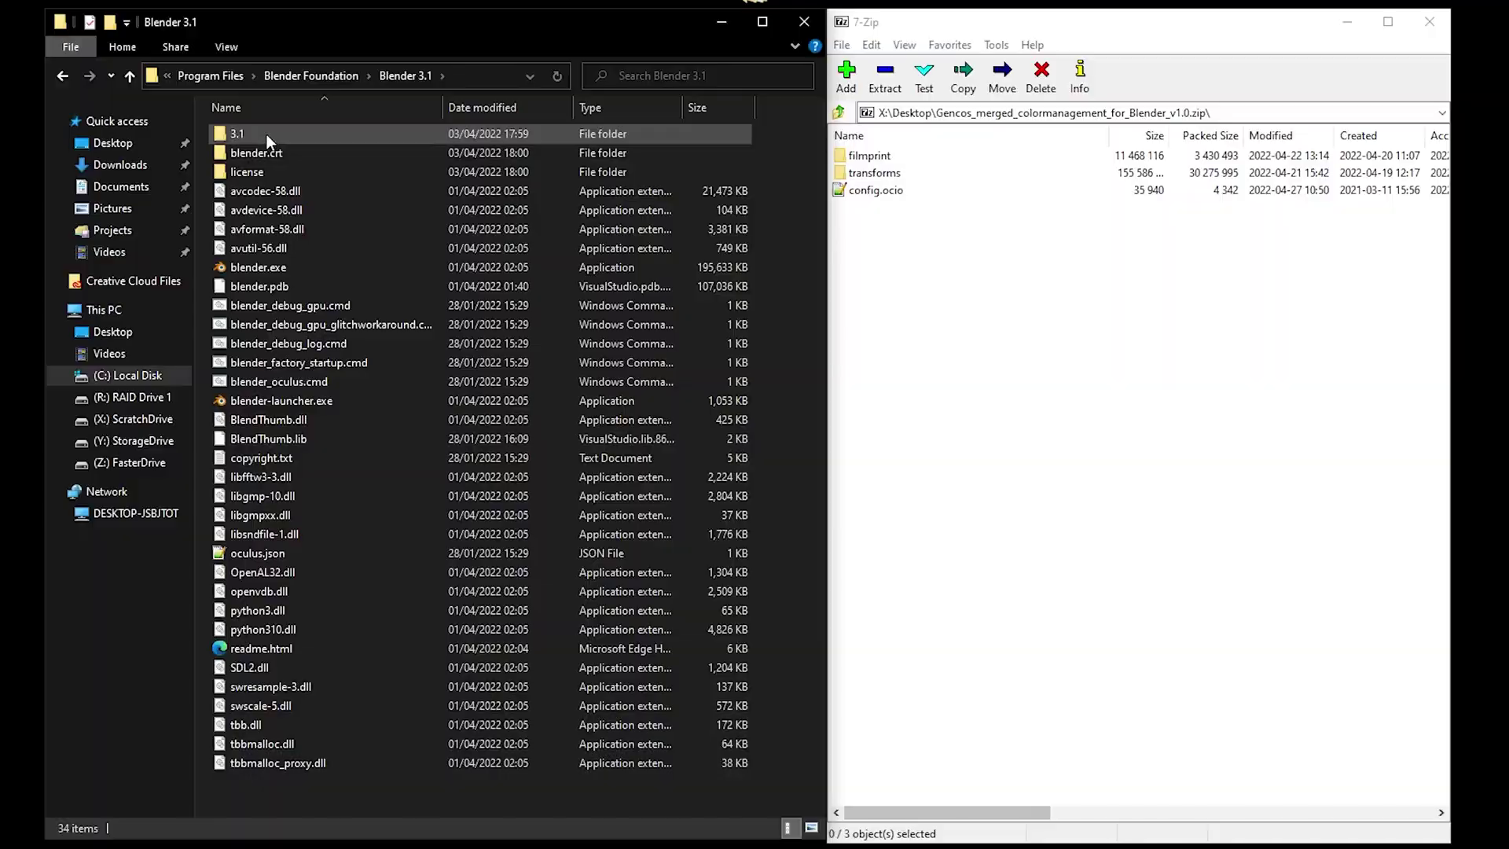
Navigate to Blender 3.1's 3.1\datafiles\colormanagement folder
double_click(267, 135)
double_click(266, 134)
double_click(266, 135)
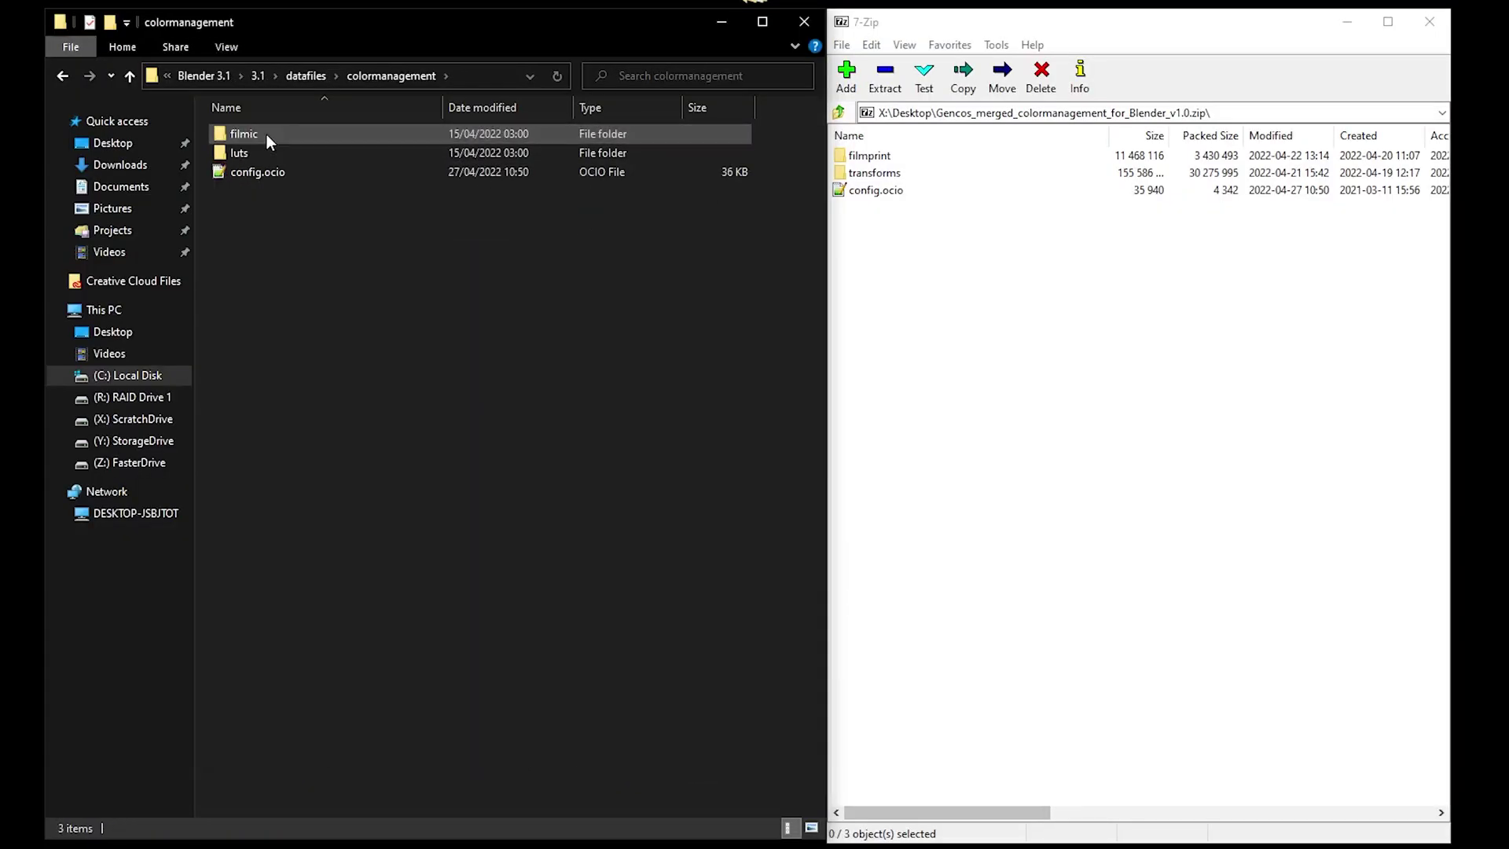
left_click(479, 76)
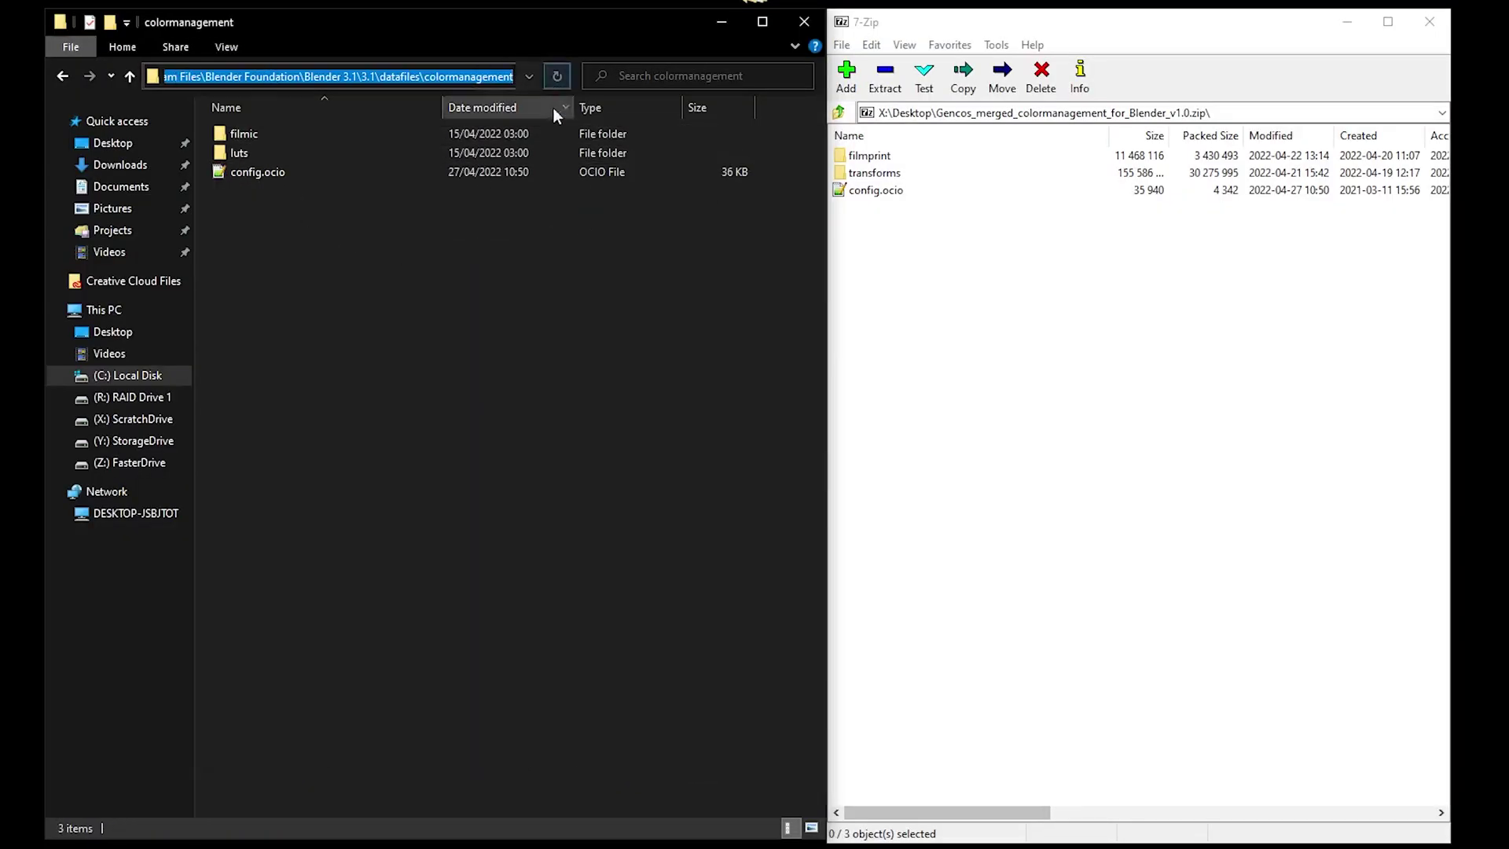
Drag all three 7-Zip archive entries into the colormanagement folder
left_click(645, 299)
left_click(972, 314)
left_click_drag(993, 408, 854, 163)
left_click_drag(405, 296, 405, 296)
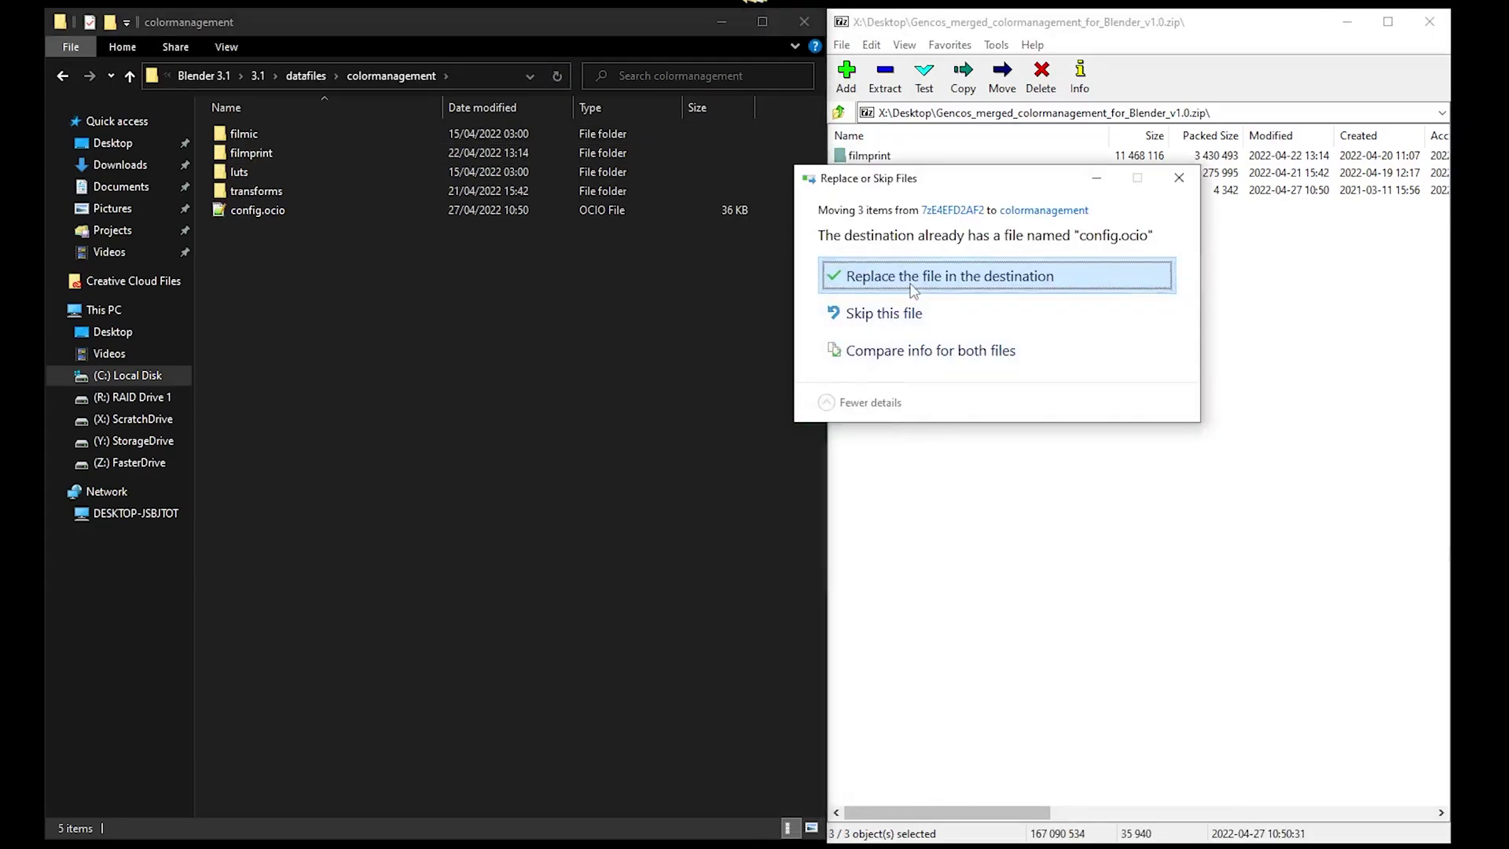
Replace config.ocio and review the new displays, views and looks, keeping Filmic with no look
left_click(911, 290)
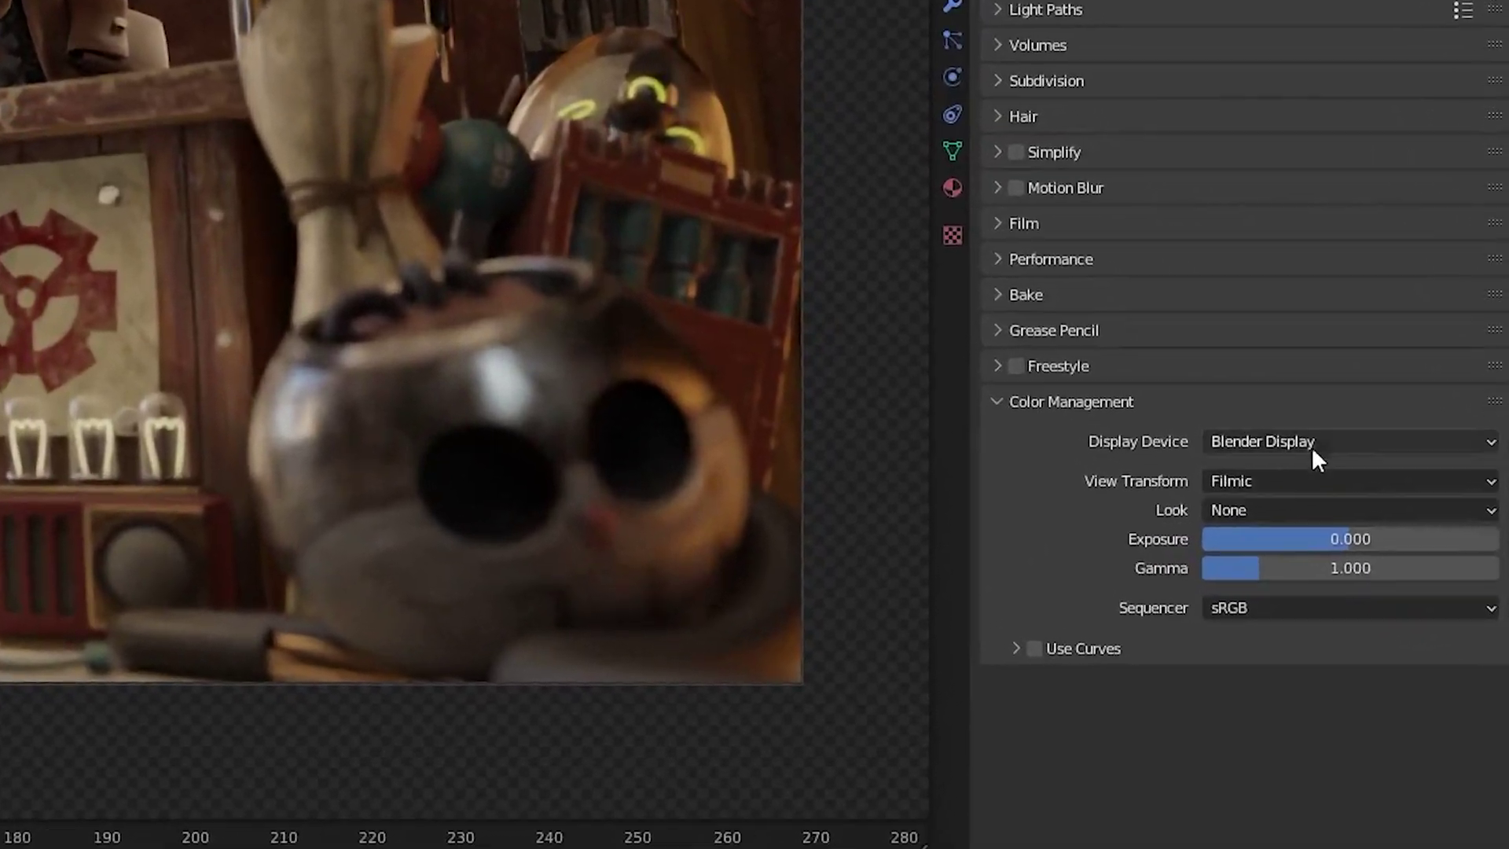
left_click(1402, 578)
left_click(1297, 465)
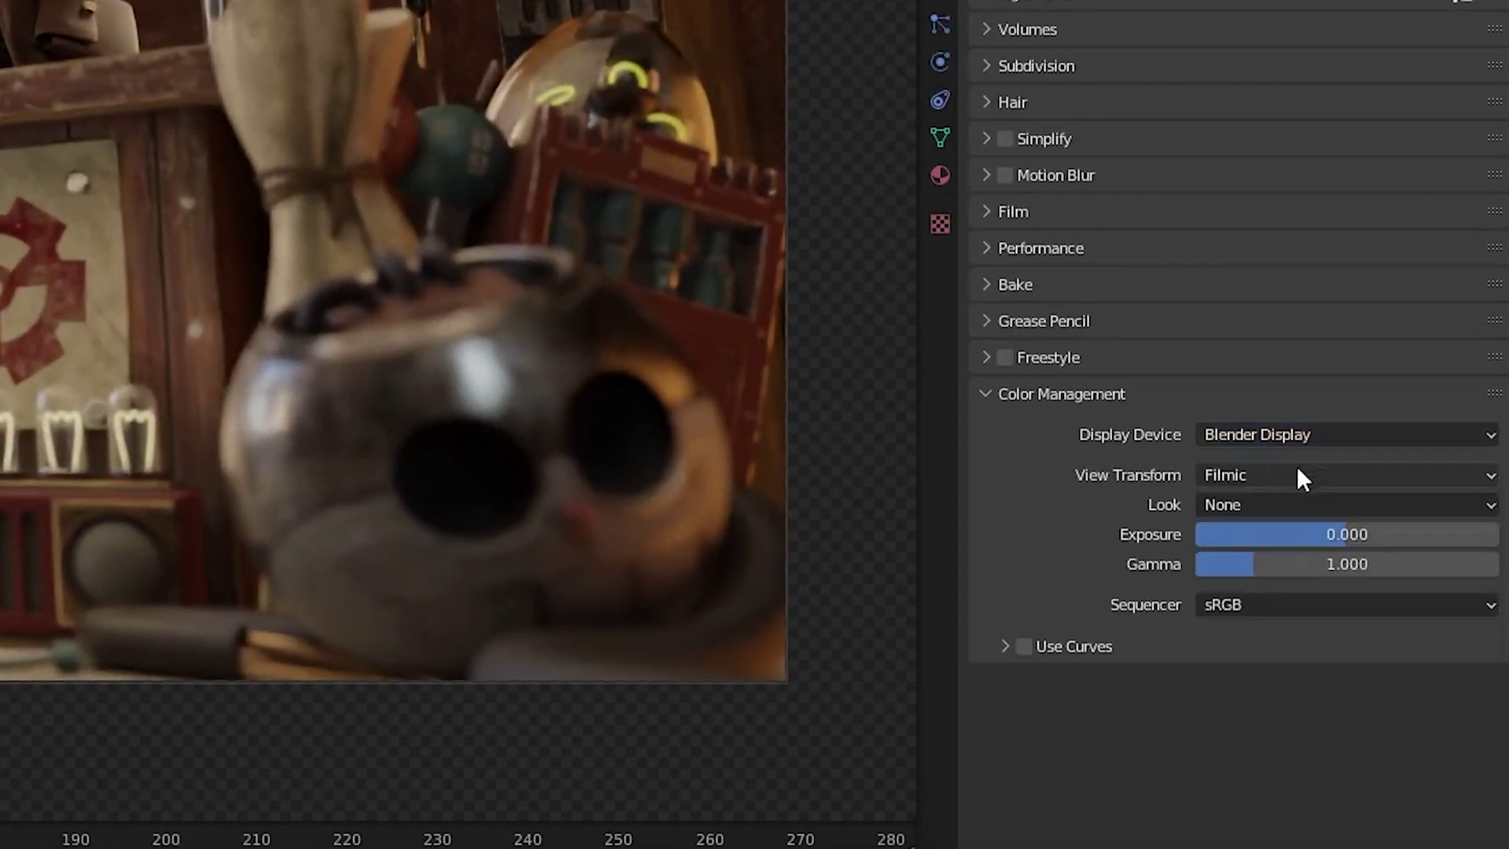
left_click(1297, 467)
left_click(1296, 467)
left_click(1317, 503)
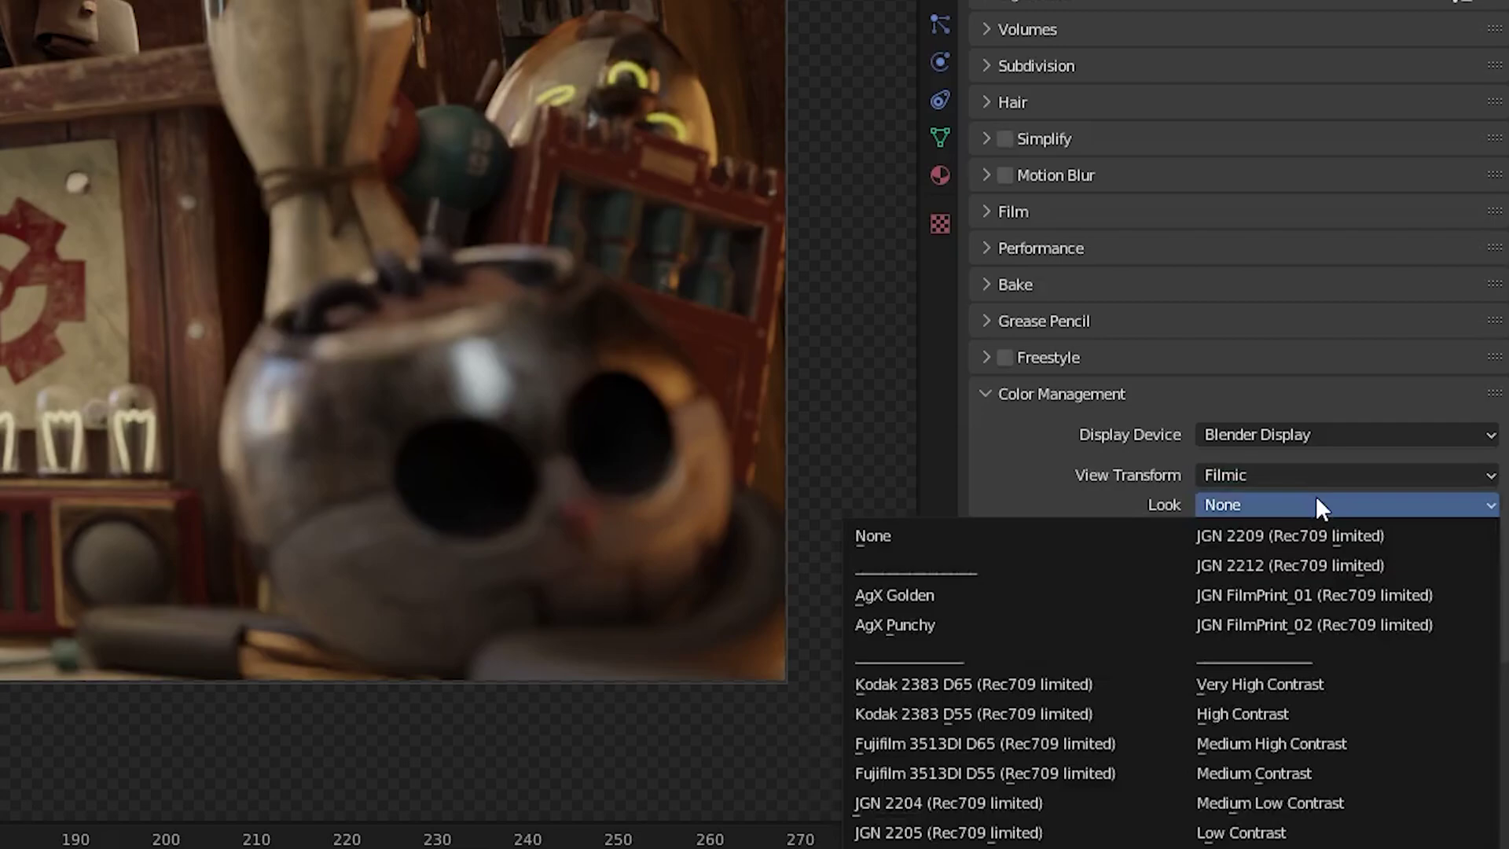
left_click(1318, 506)
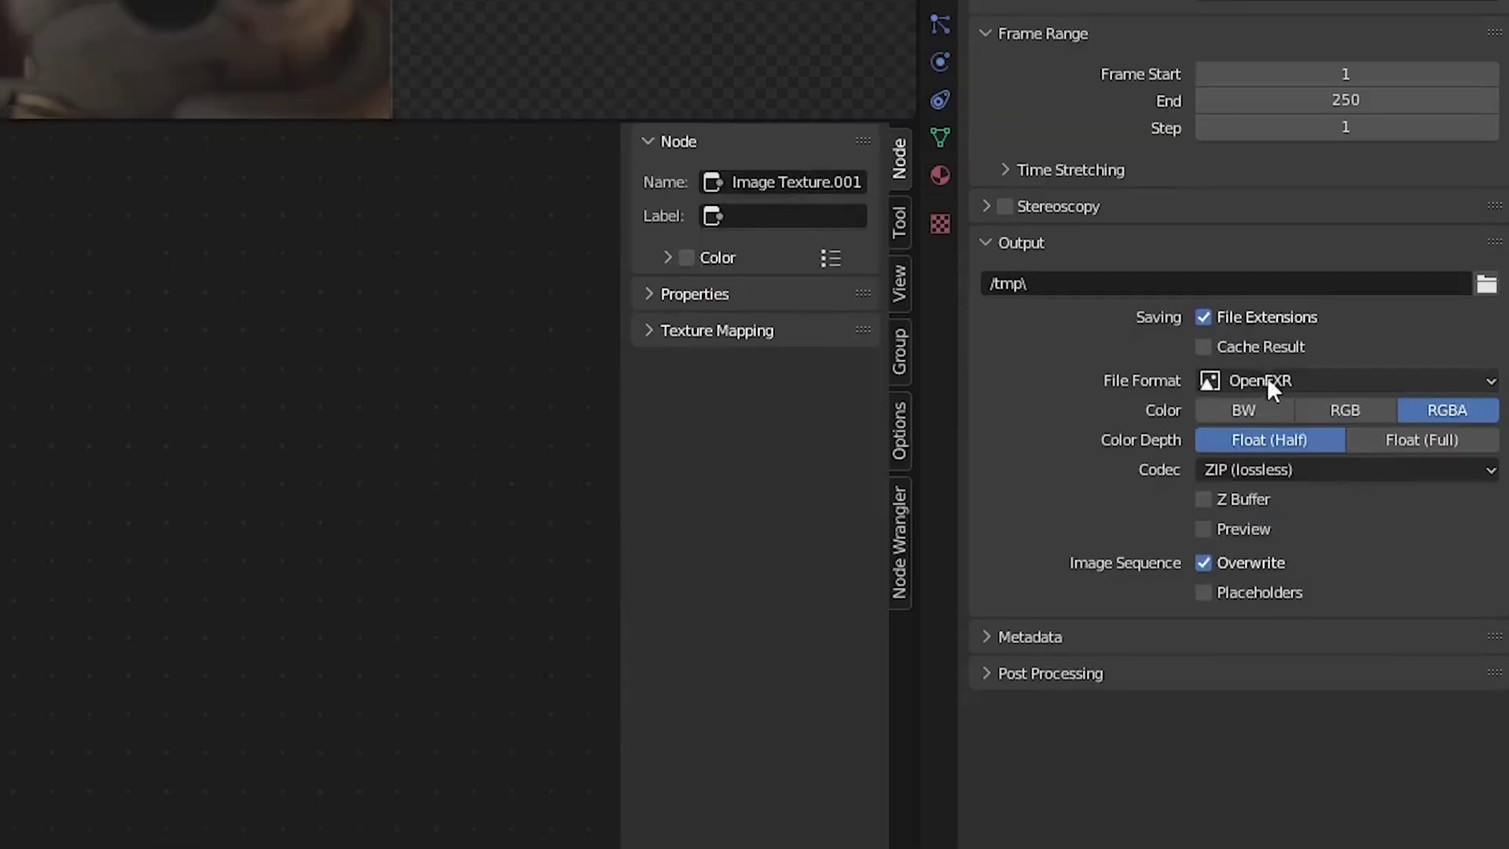
Set the render output file format to OpenEXR
left_click(1269, 380)
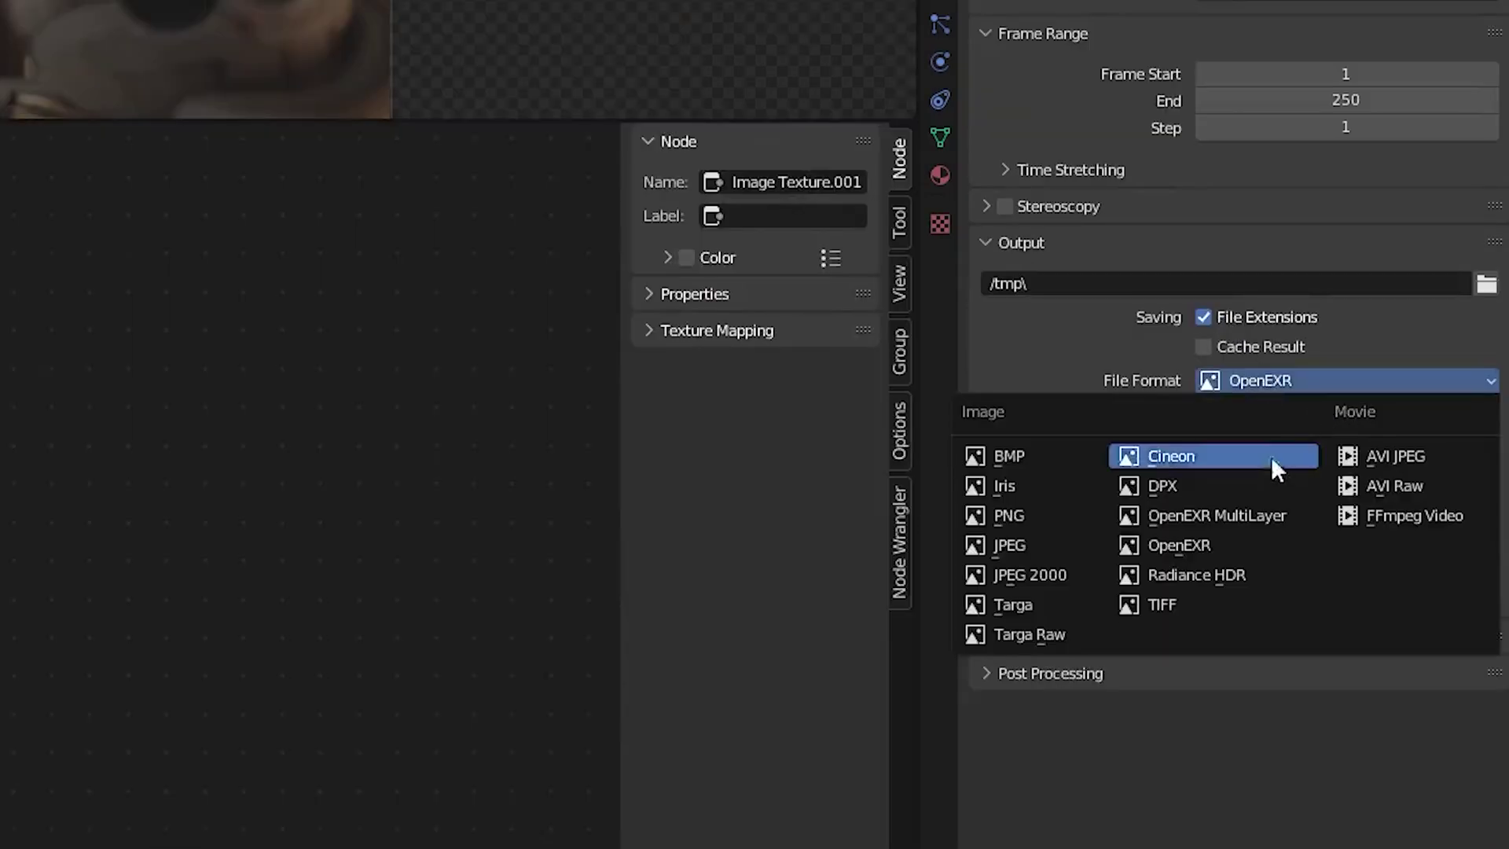
left_click(1227, 514)
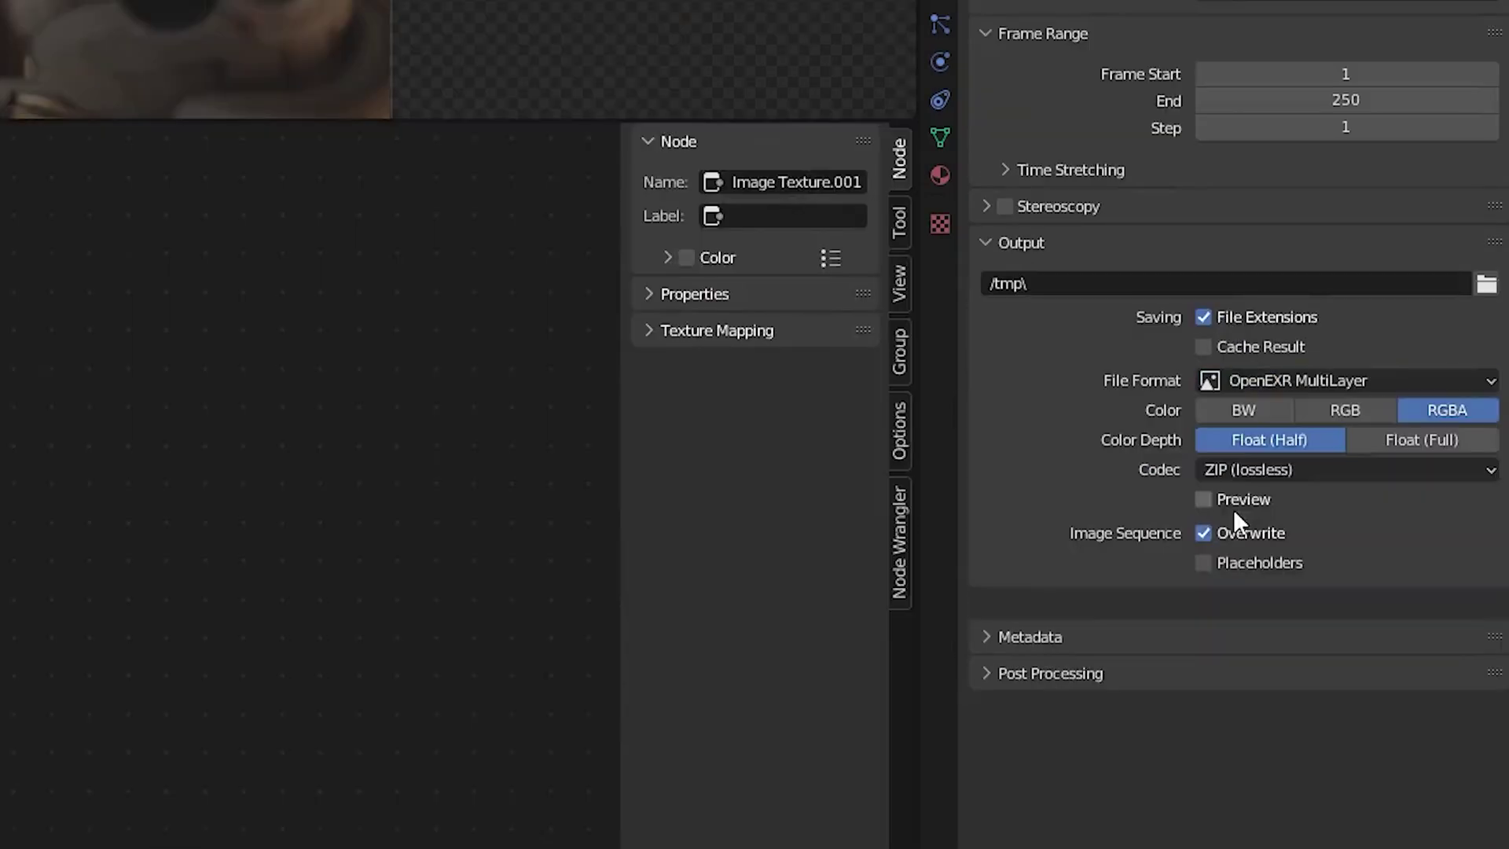
left_click(1384, 380)
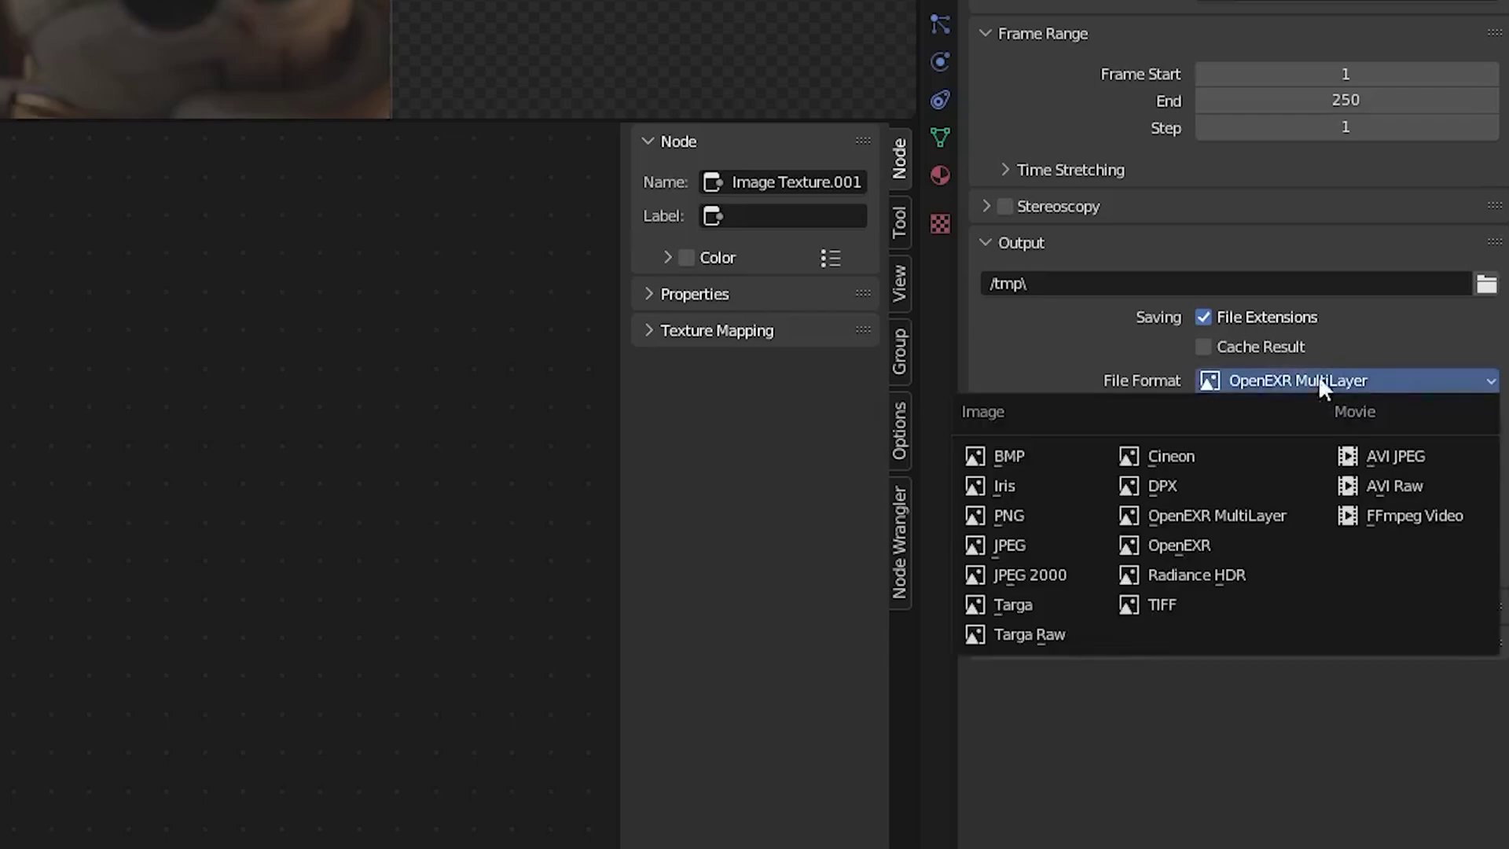
left_click(1196, 549)
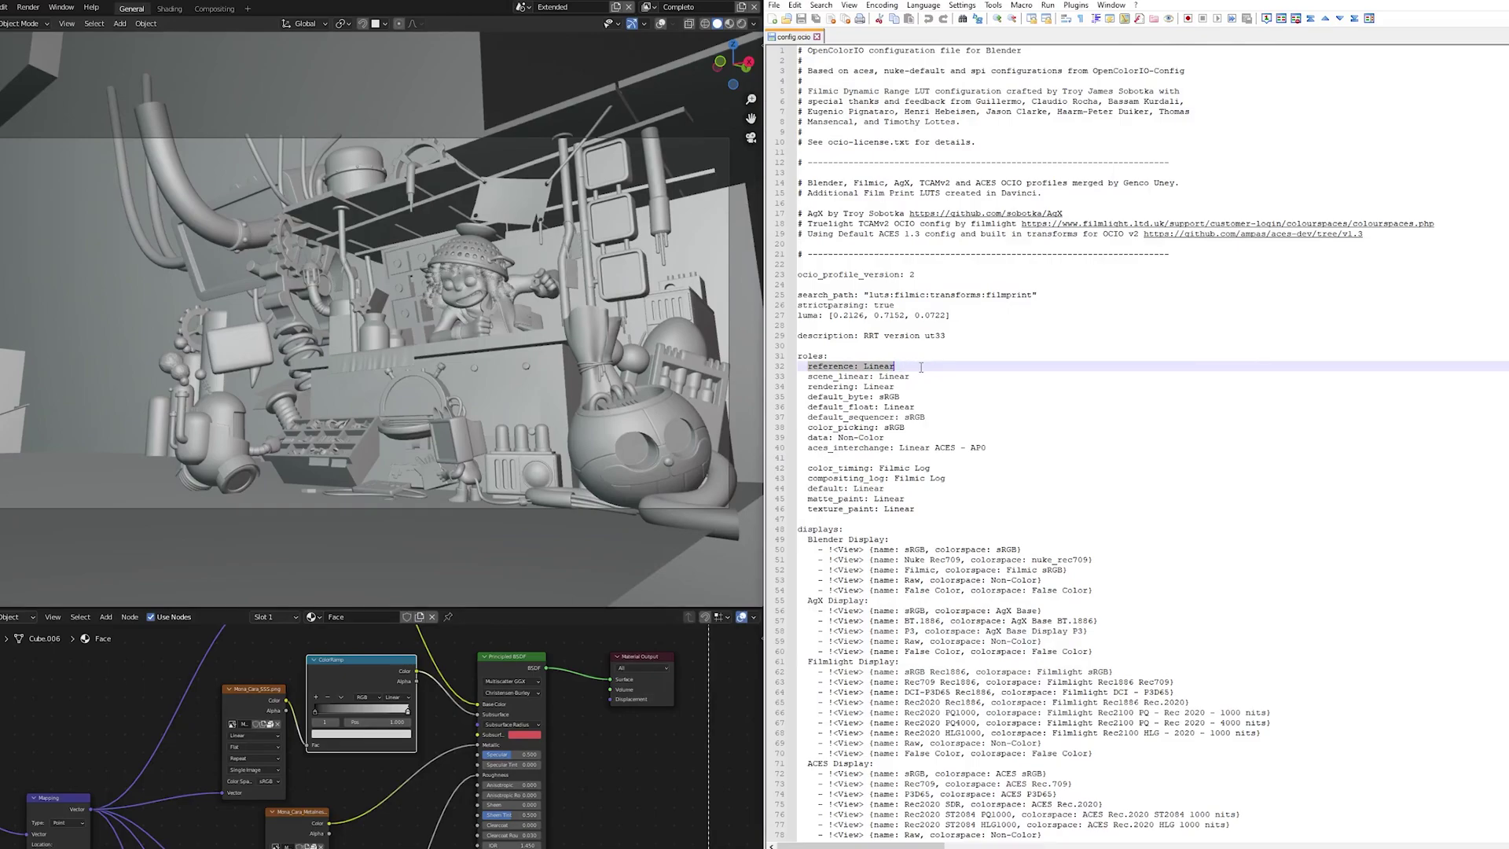
Change the reference role to 'Linear ACES - AP1' and copy that value
left_click_drag(921, 367, 926, 384)
left_click(926, 364)
type("ACE")
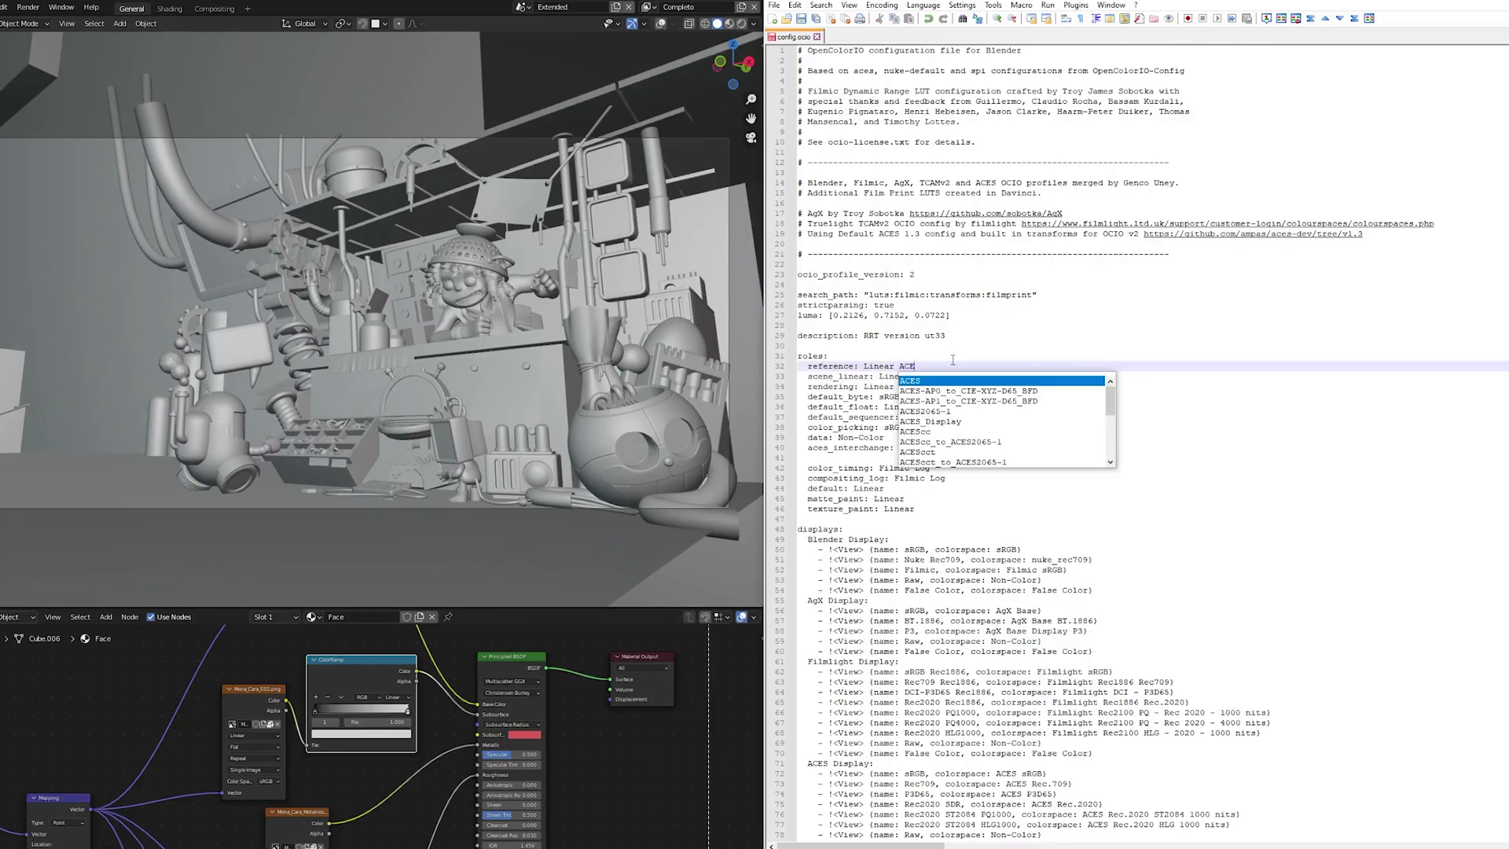
type("S -")
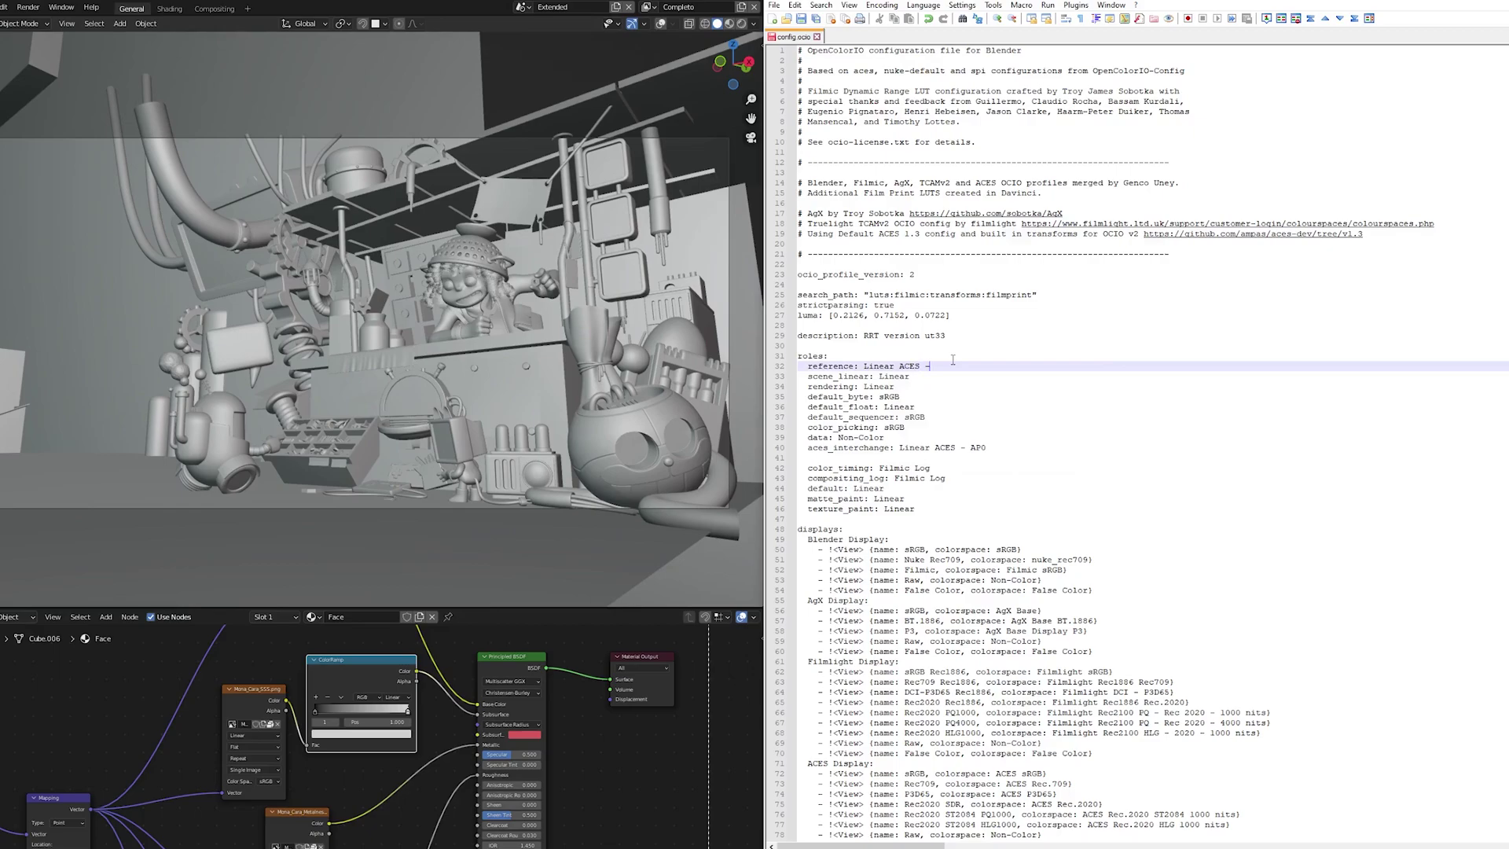
type(" AP1")
left_click_drag(958, 365, 871, 364)
key("ctrl+c")
Paste 'Linear ACES - AP1' over the scene_linear and rendering role values
double_click(894, 376)
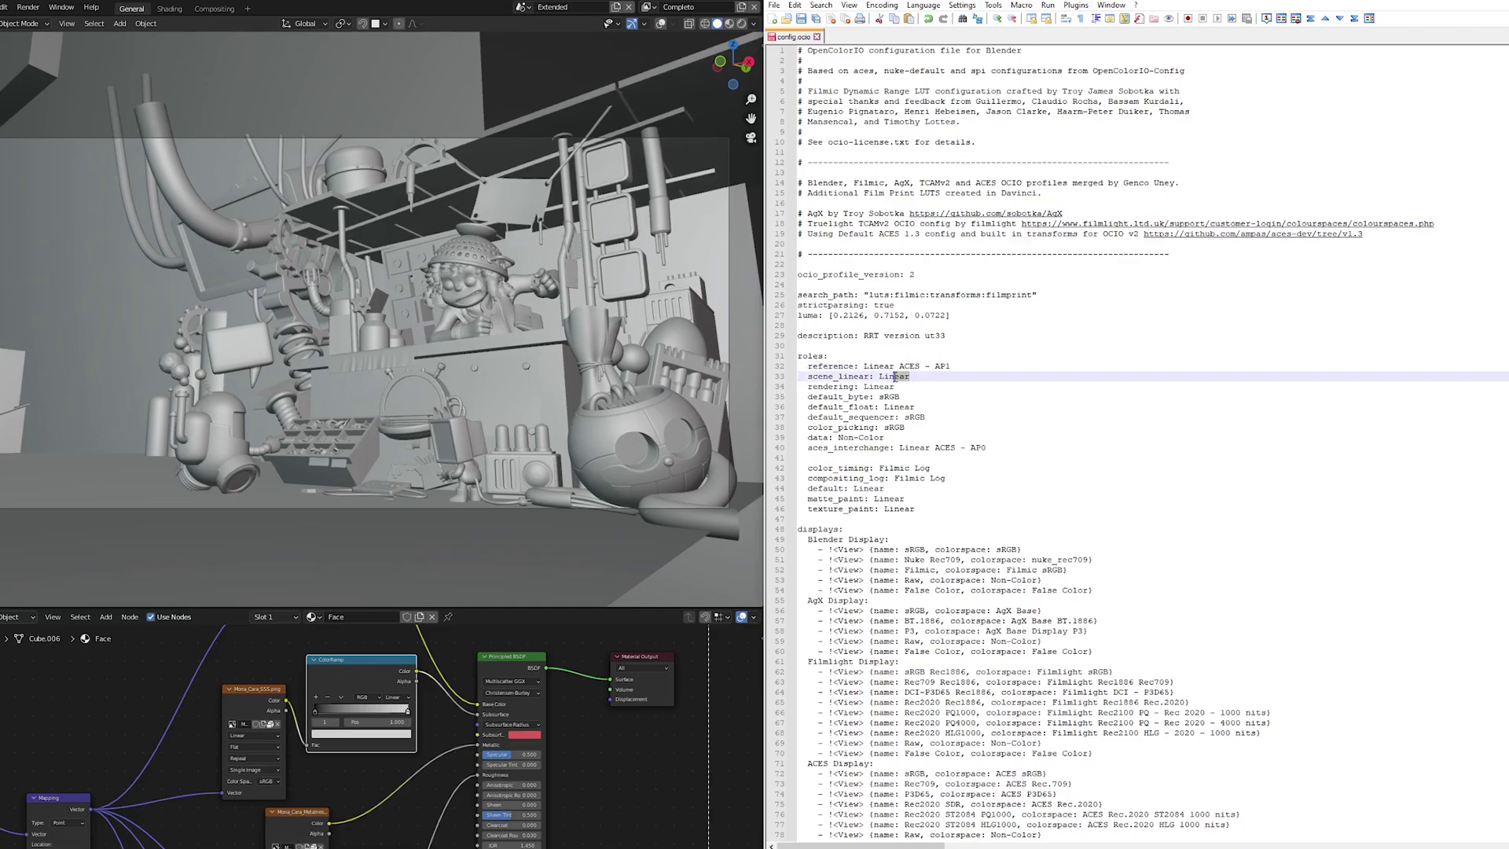
key("ctrl+v")
left_click(880, 386)
double_click(880, 386)
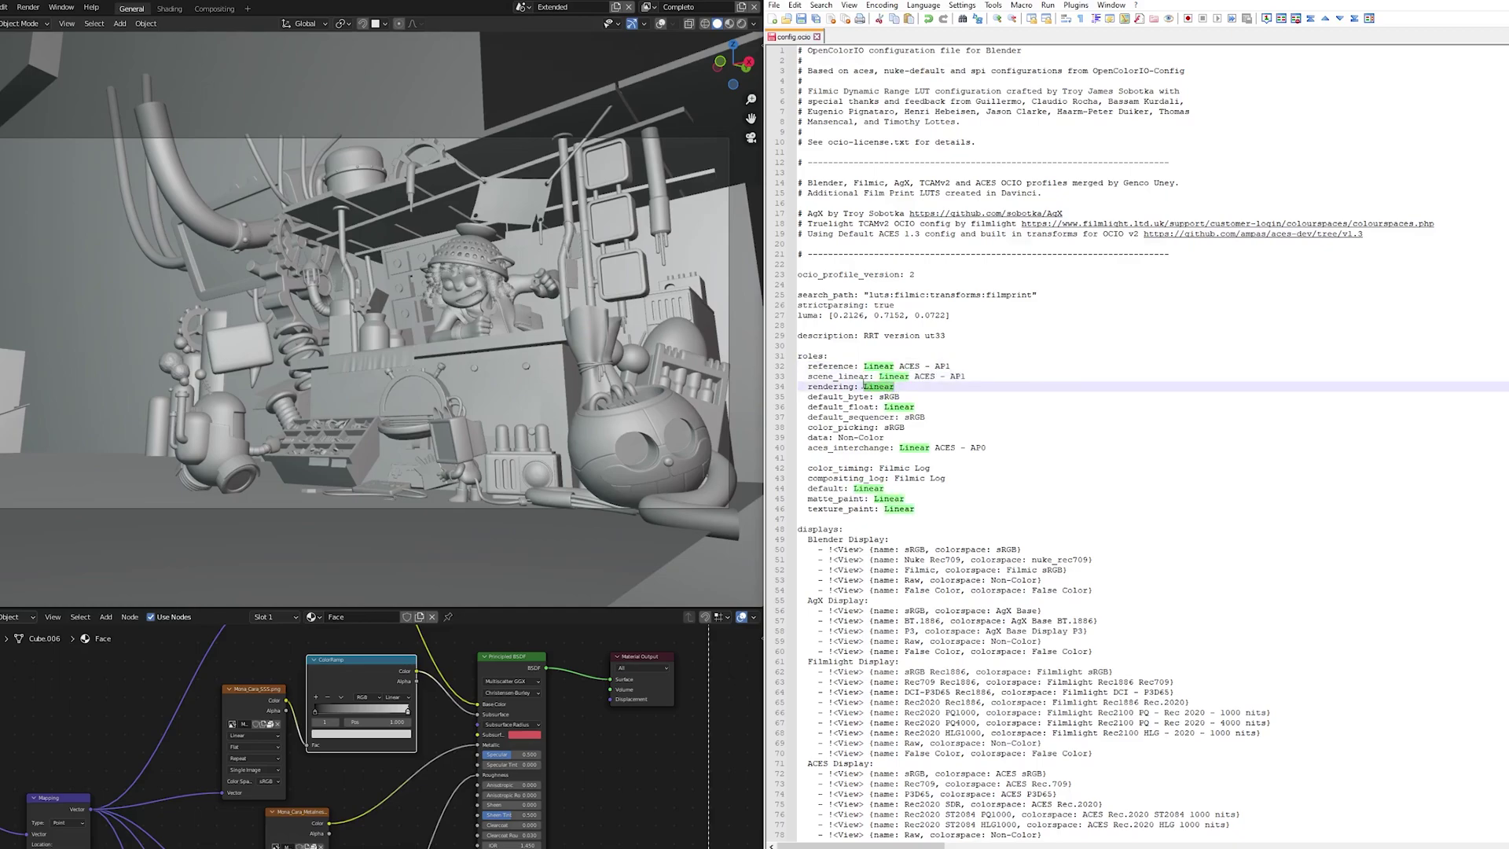
key("ctrl+v")
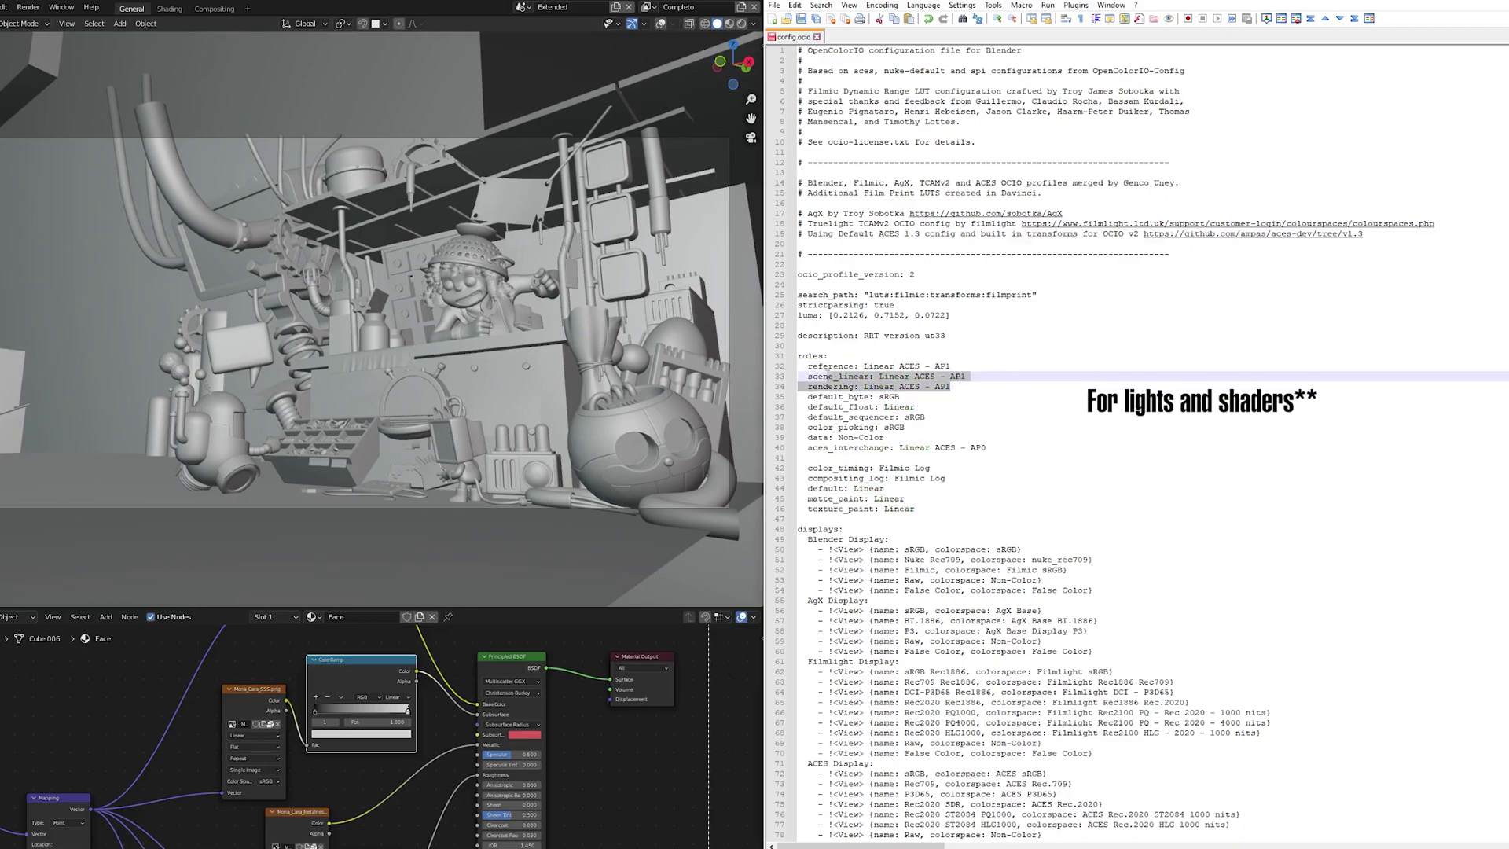
left_click(1034, 368)
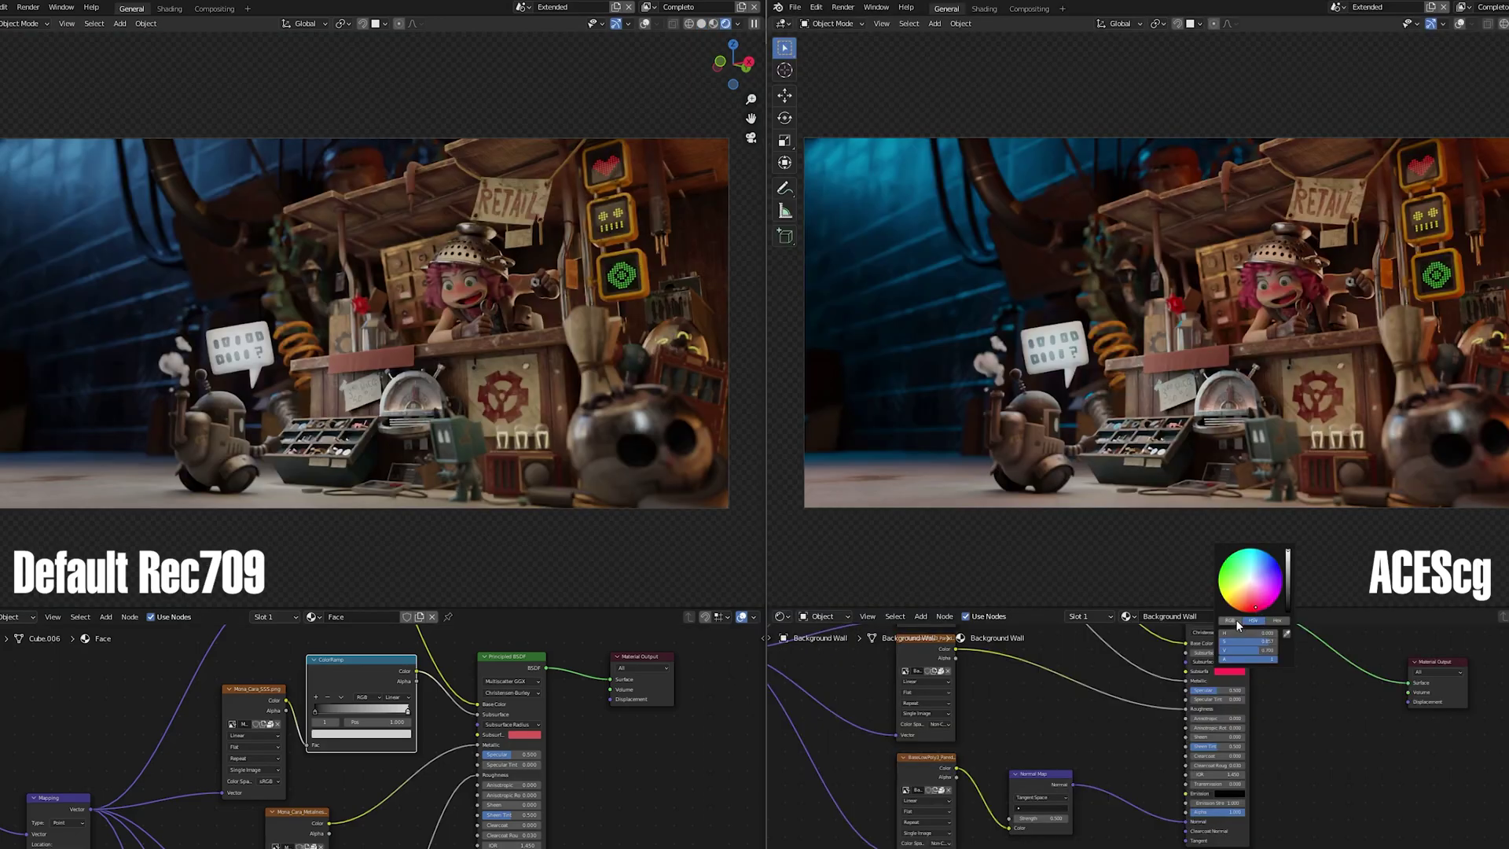
Compare the Rec709 and ACEScg Subsurface Color swatches in the colour picker's HSV view
left_click(1236, 621)
left_click(524, 734)
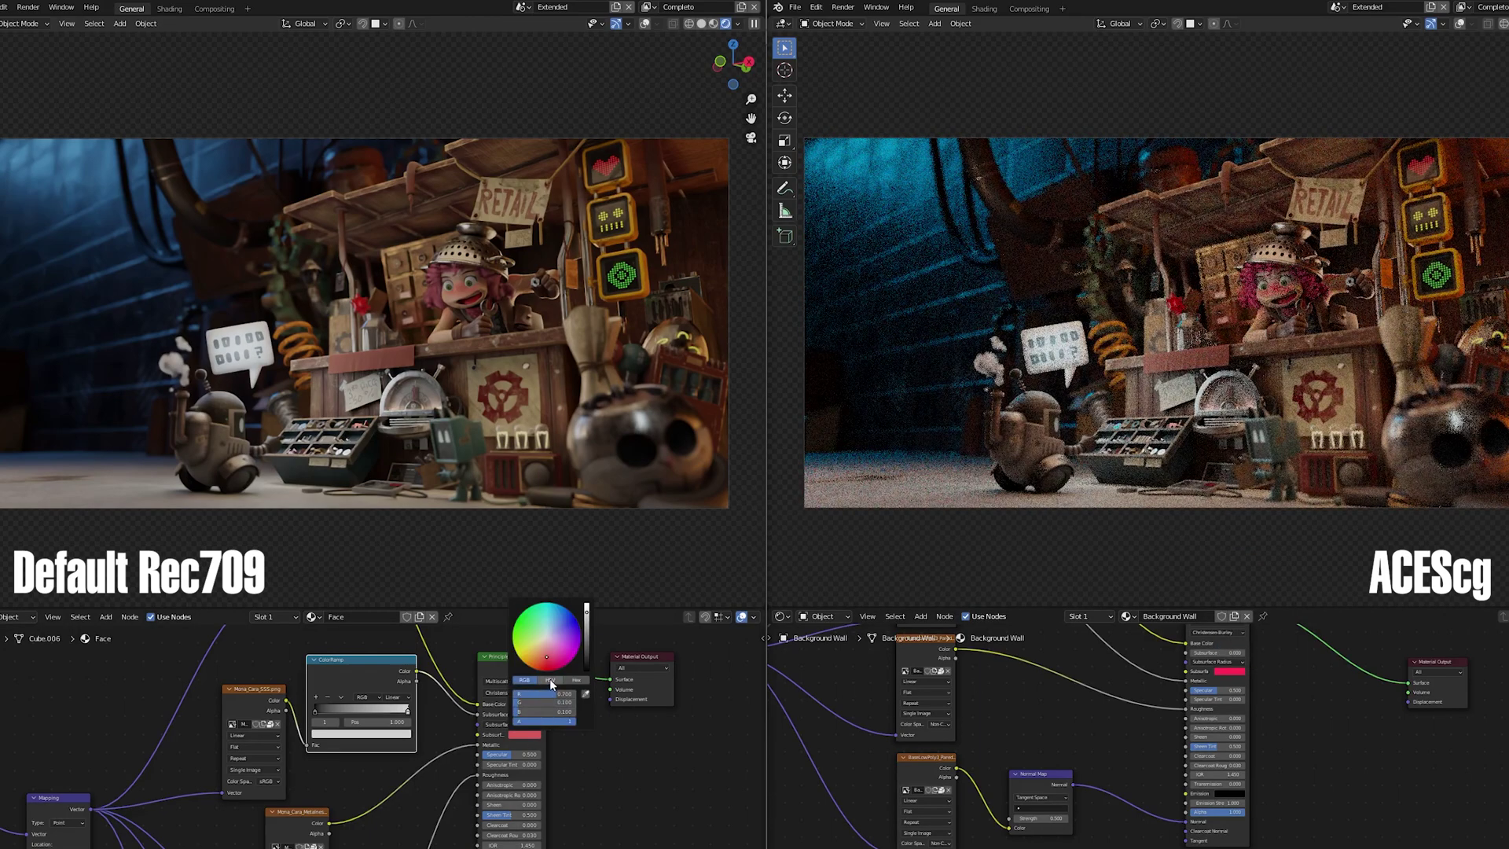
left_click(550, 680)
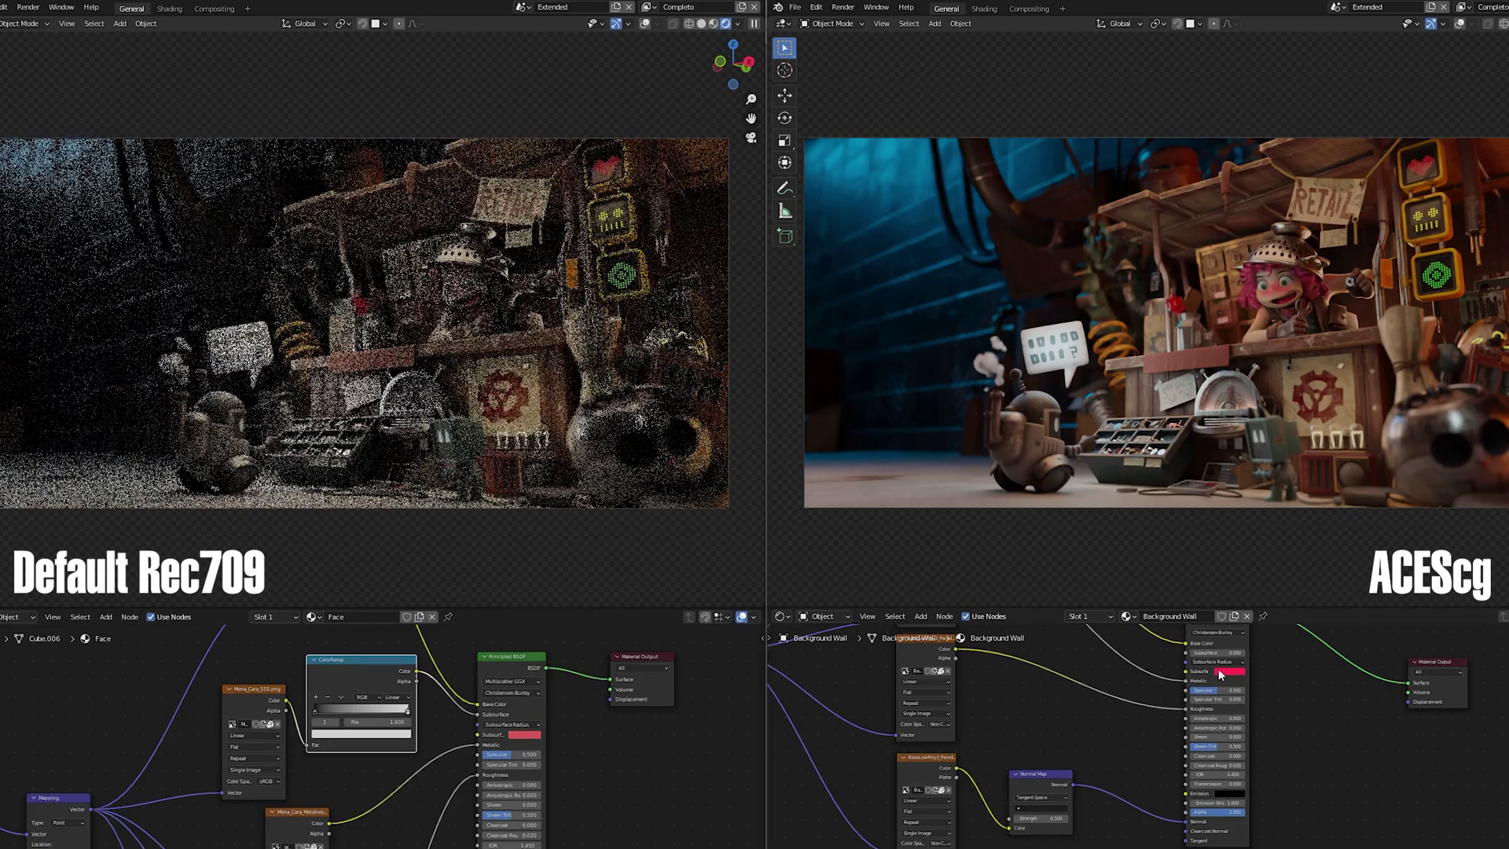
left_click(1218, 670)
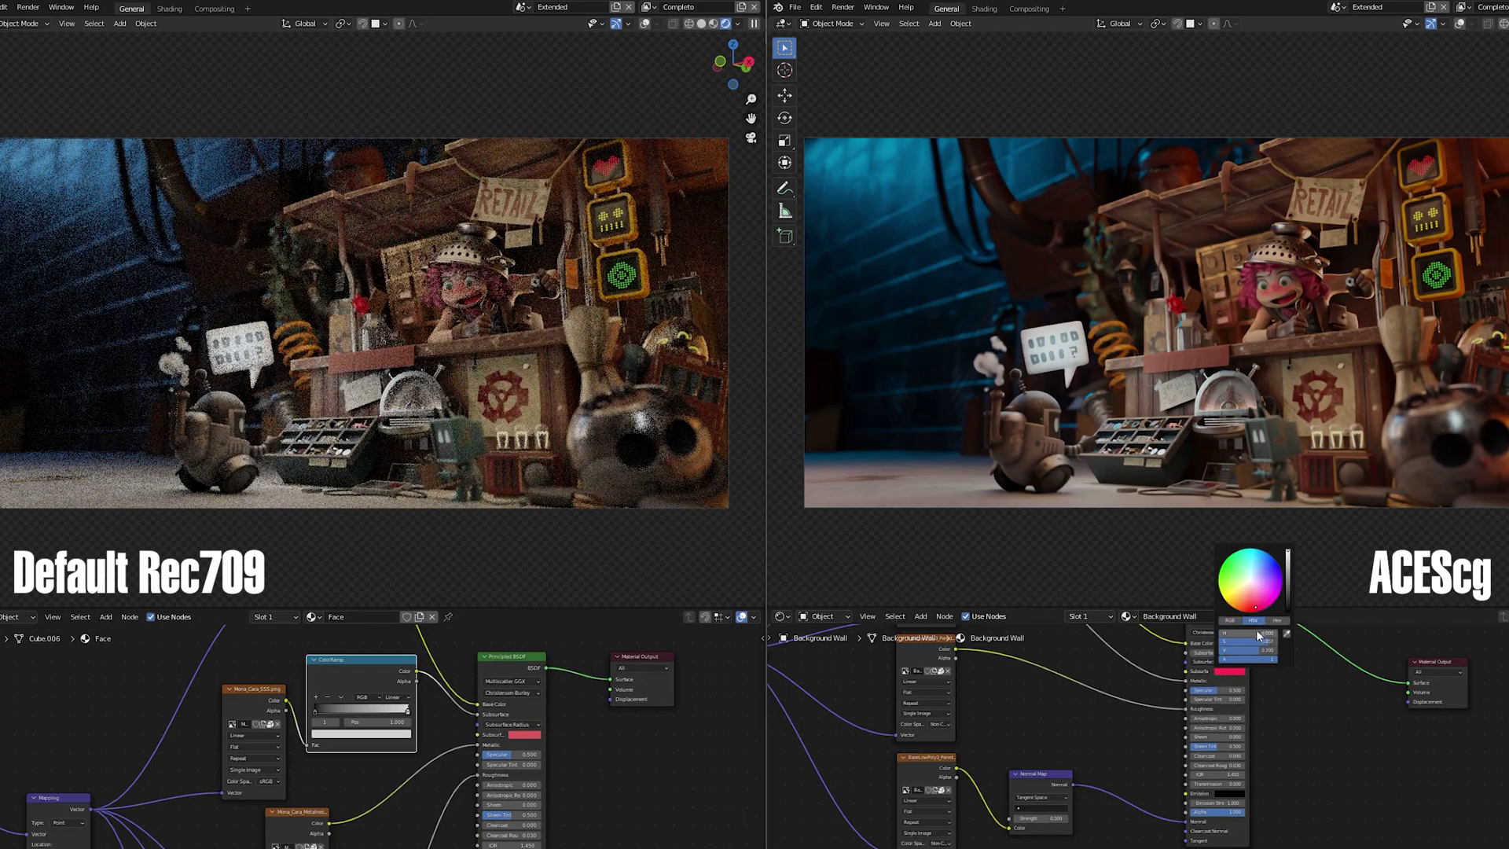
left_click(525, 734)
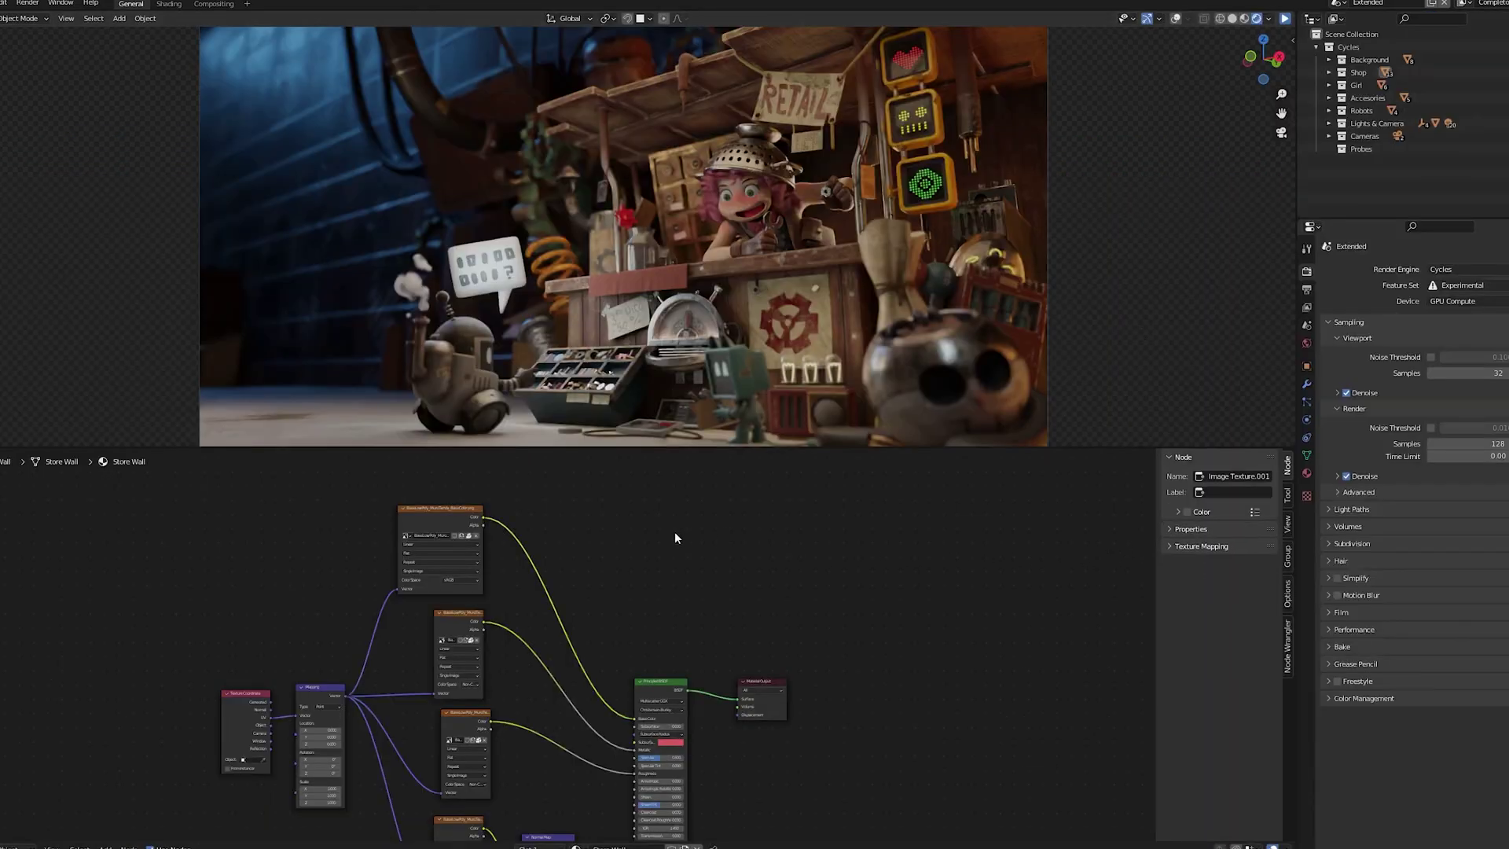
Frame the Store Wall node tree and view the Image Texture's input Color Space options
key("Home")
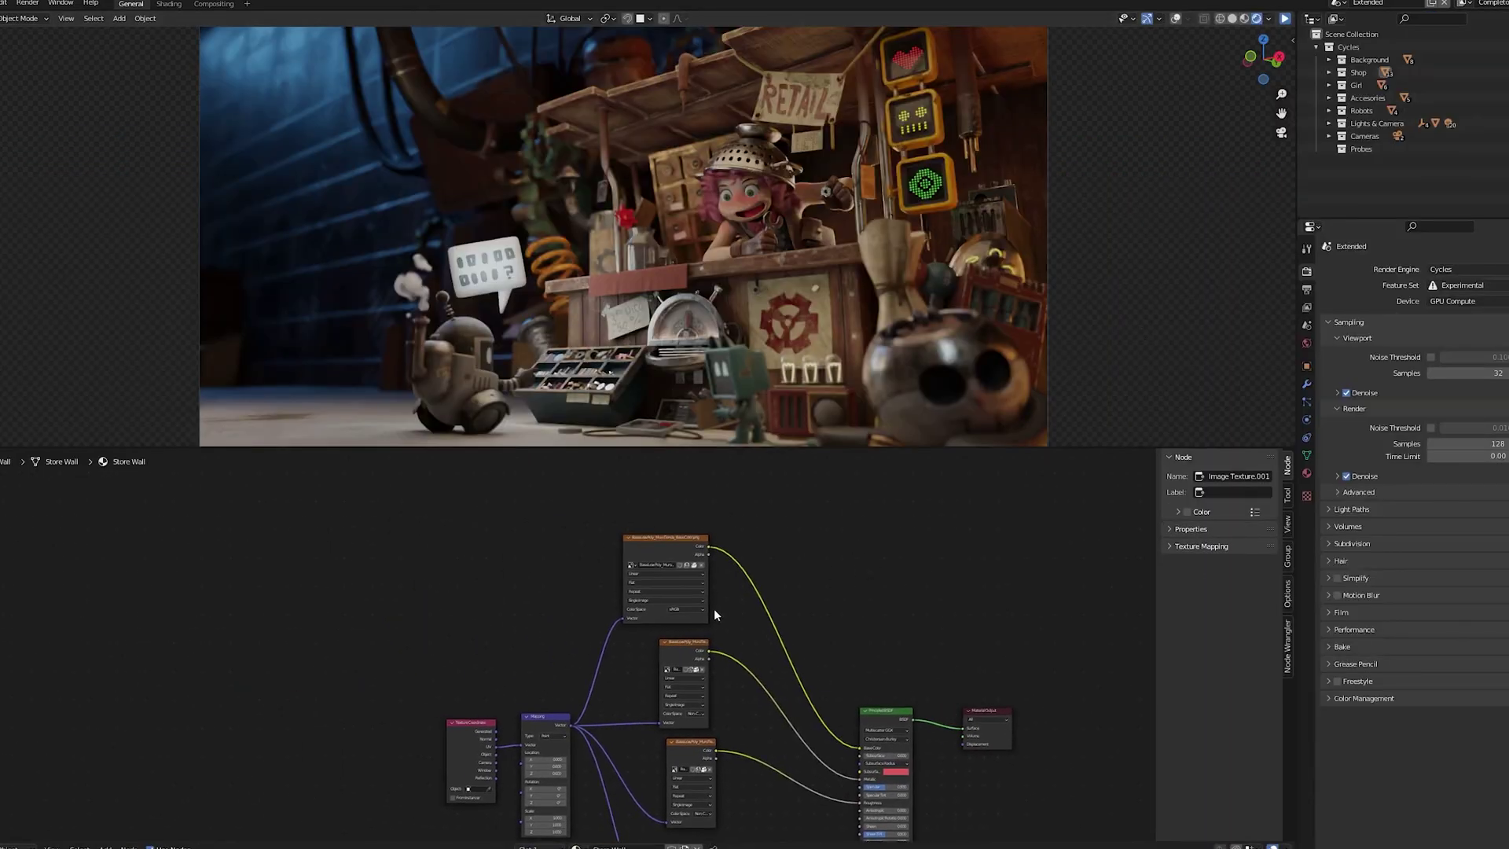
scroll(714, 612, "up", 4)
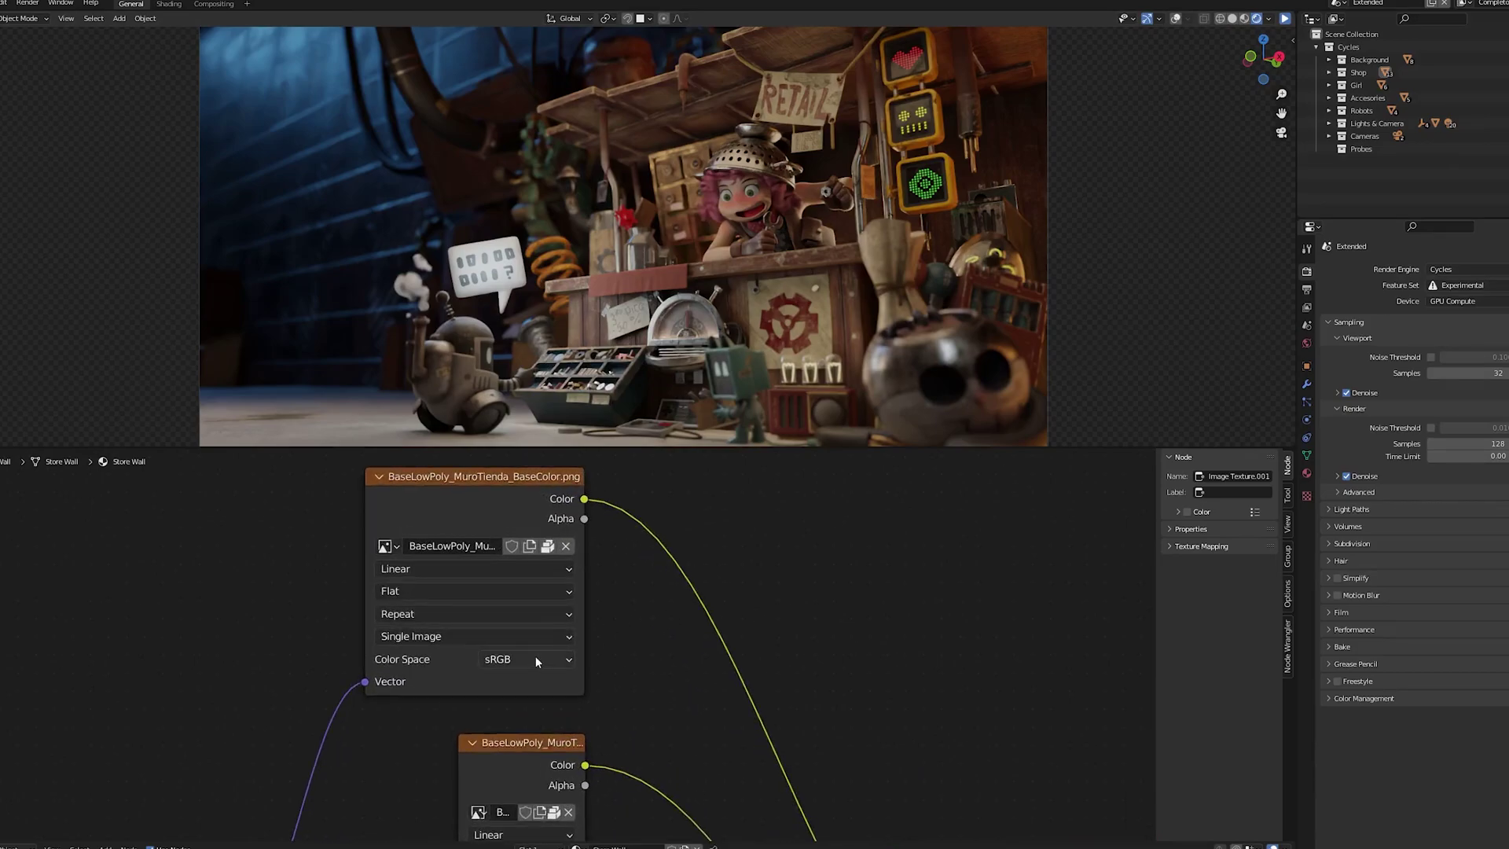
left_click(537, 660)
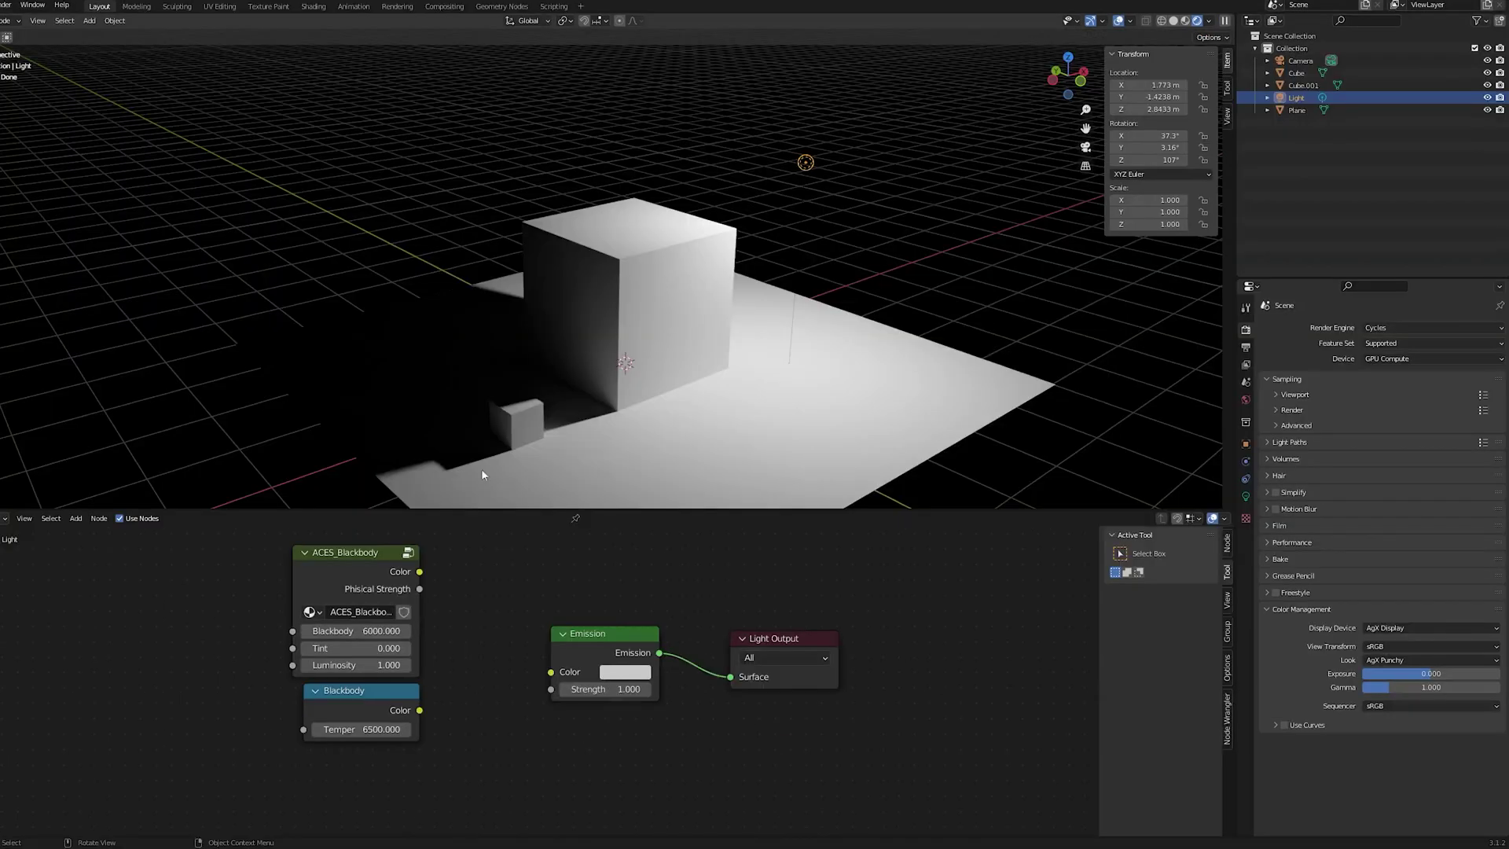
Link the Blackbody colour to Emission and set its temperature to 2000
left_click_drag(419, 709, 564, 673)
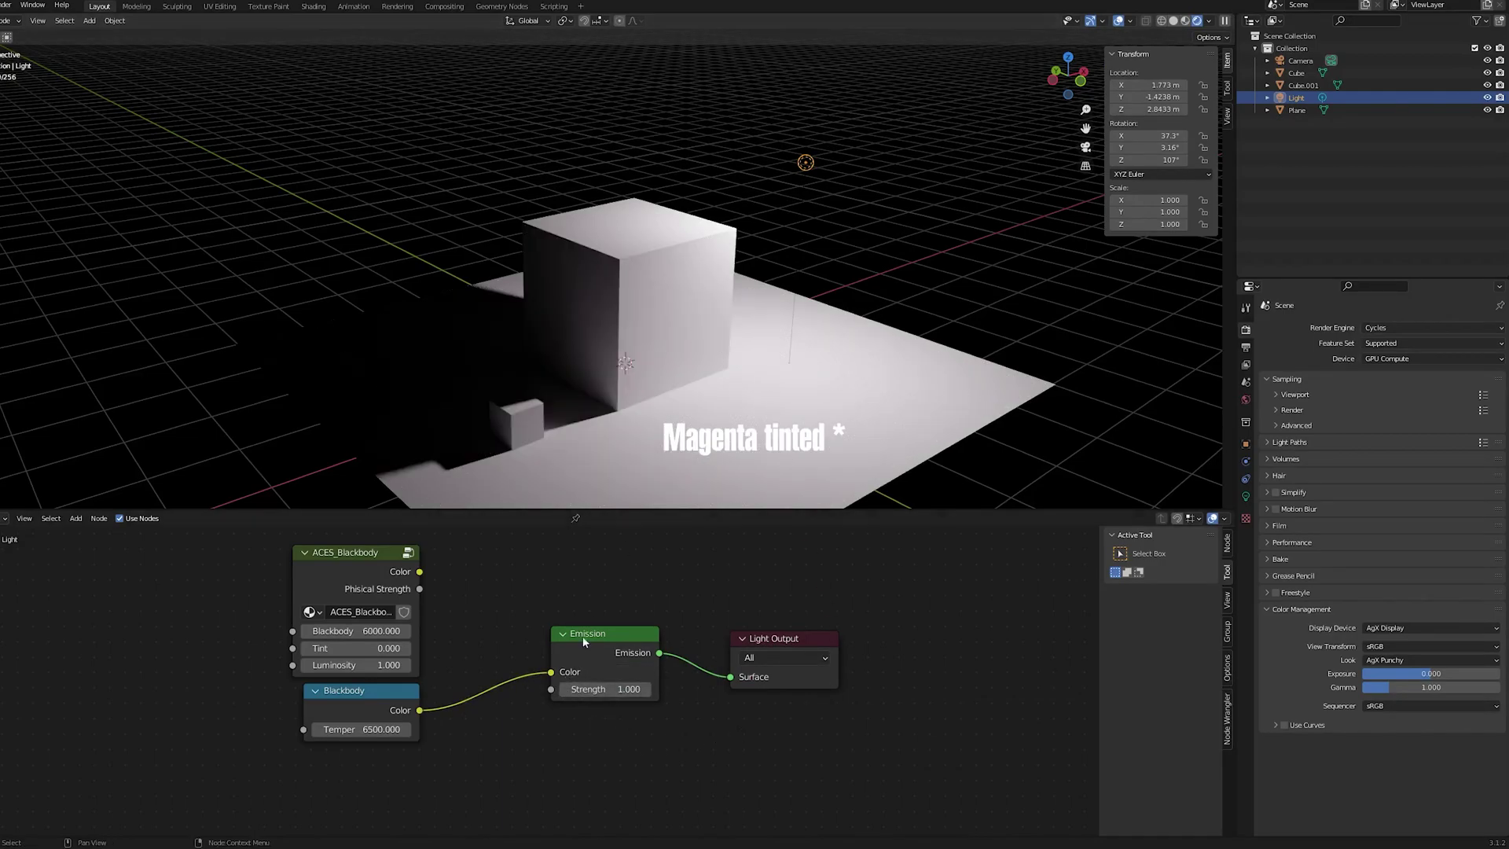
left_click_drag(551, 673, 511, 687)
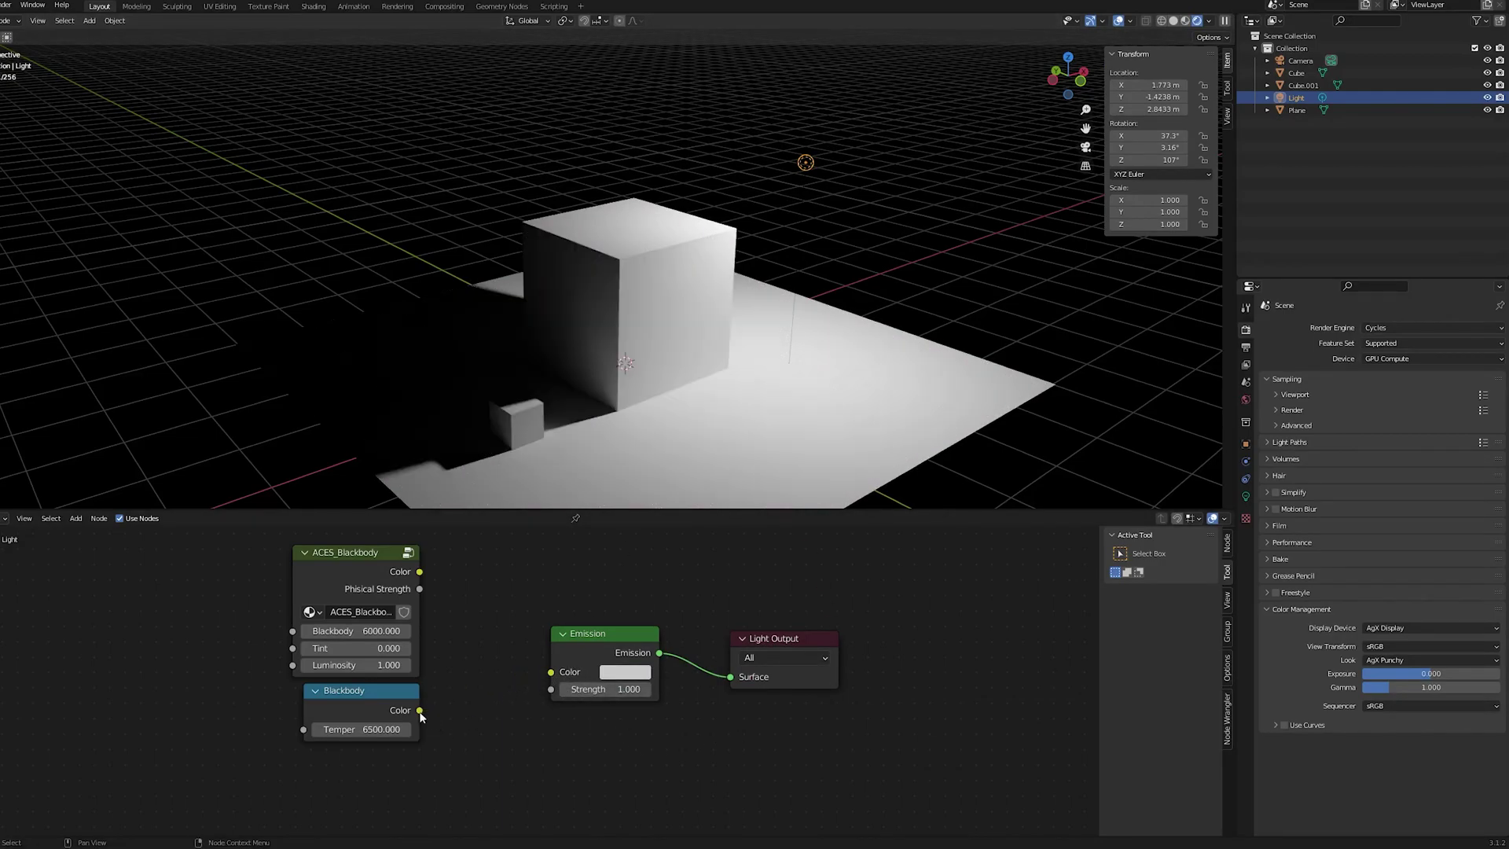
left_click_drag(420, 710, 550, 673)
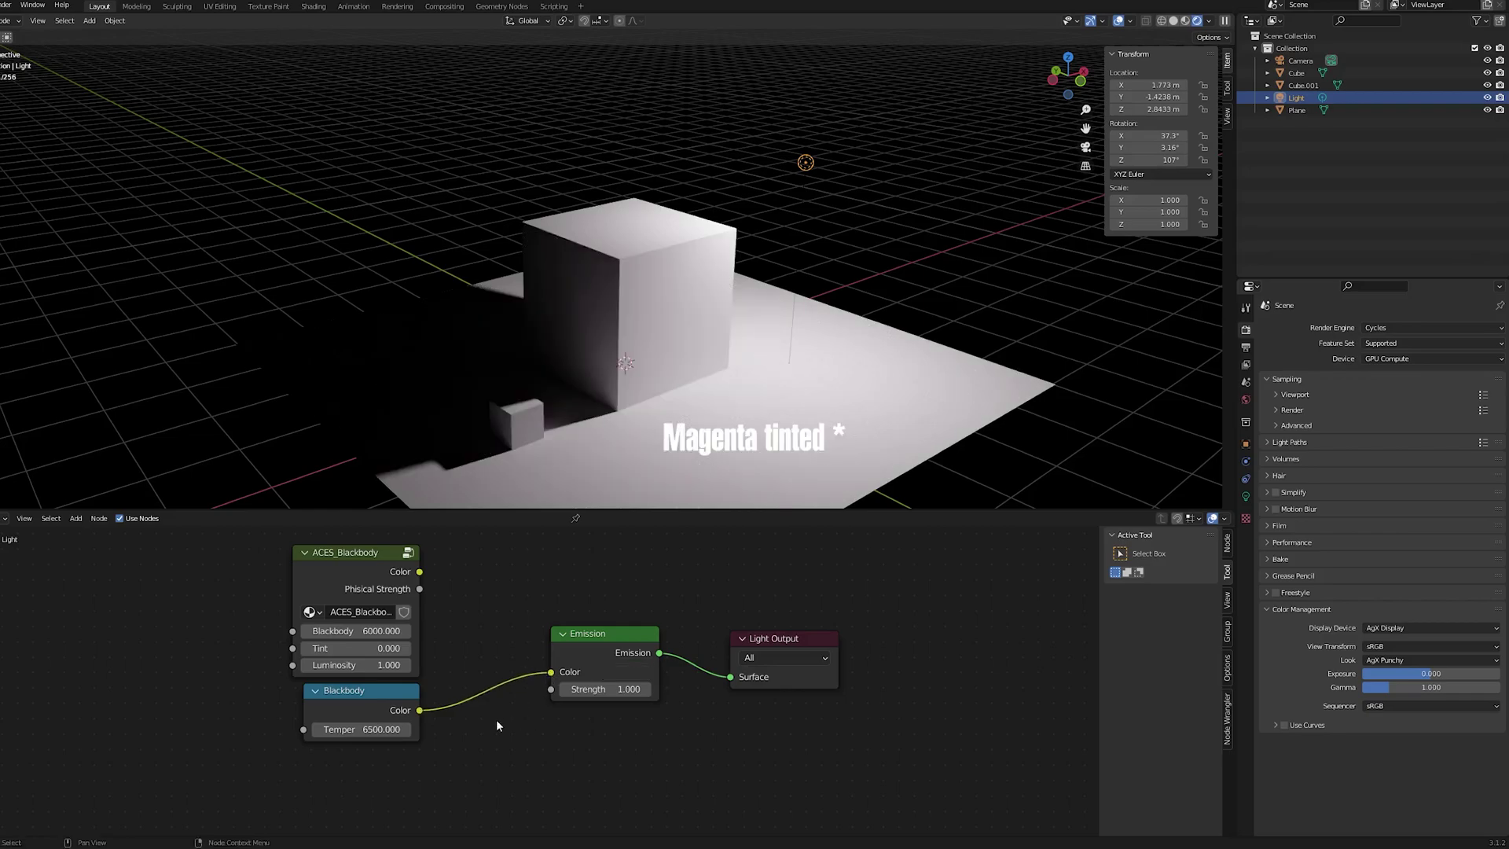
left_click(380, 729)
type("200")
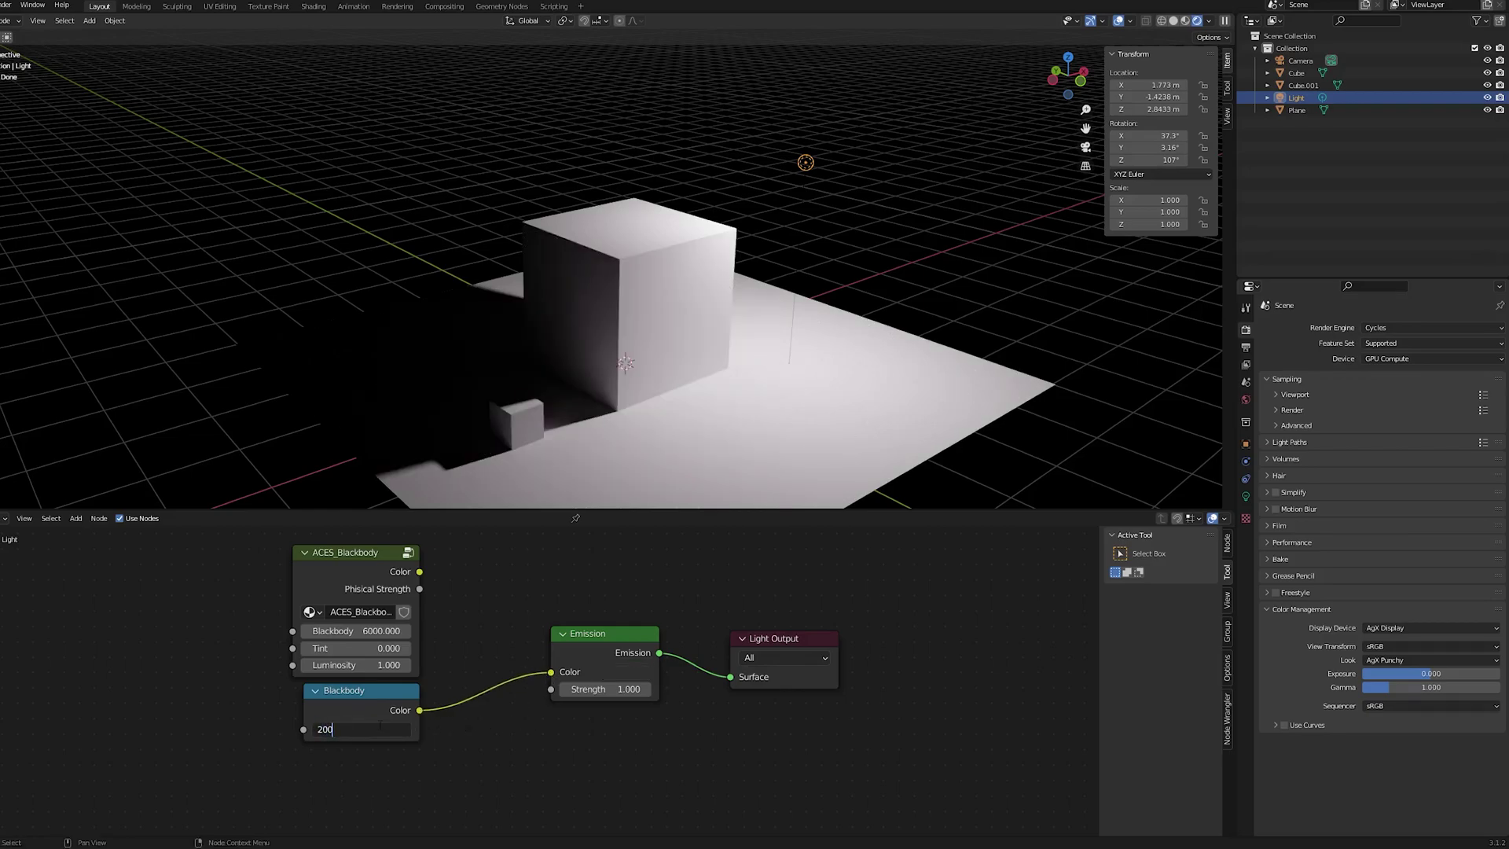
type("0")
key("Return")
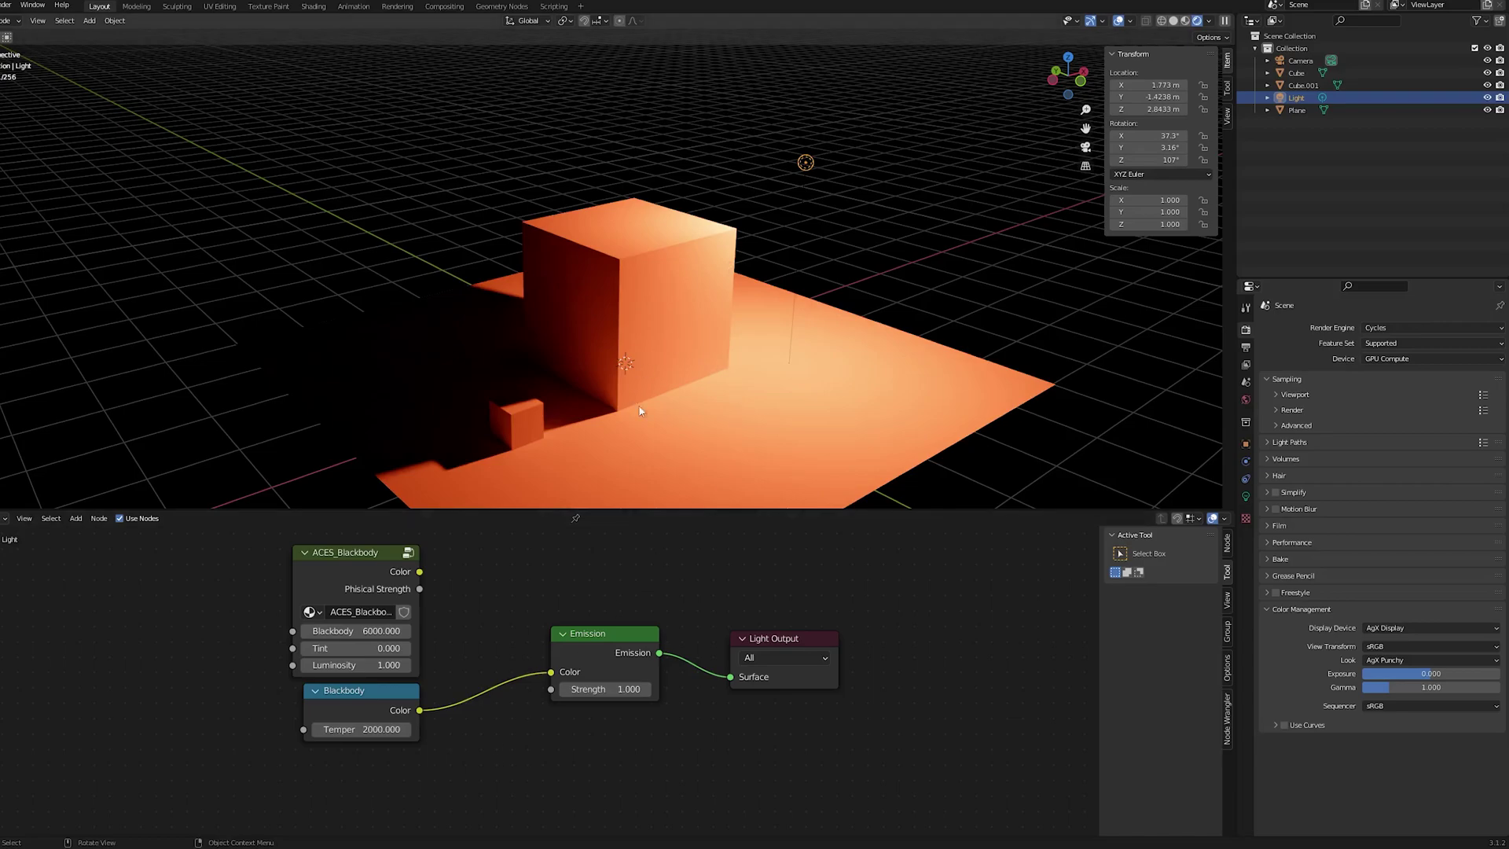
Set ACES_Blackbody to 2000 and make it drive Emission, comparing against Blackbody
mouse_move(551, 672)
left_mouse_down()
mouse_move(421, 572)
mouse_move(526, 605)
mouse_move(552, 674)
left_mouse_up()
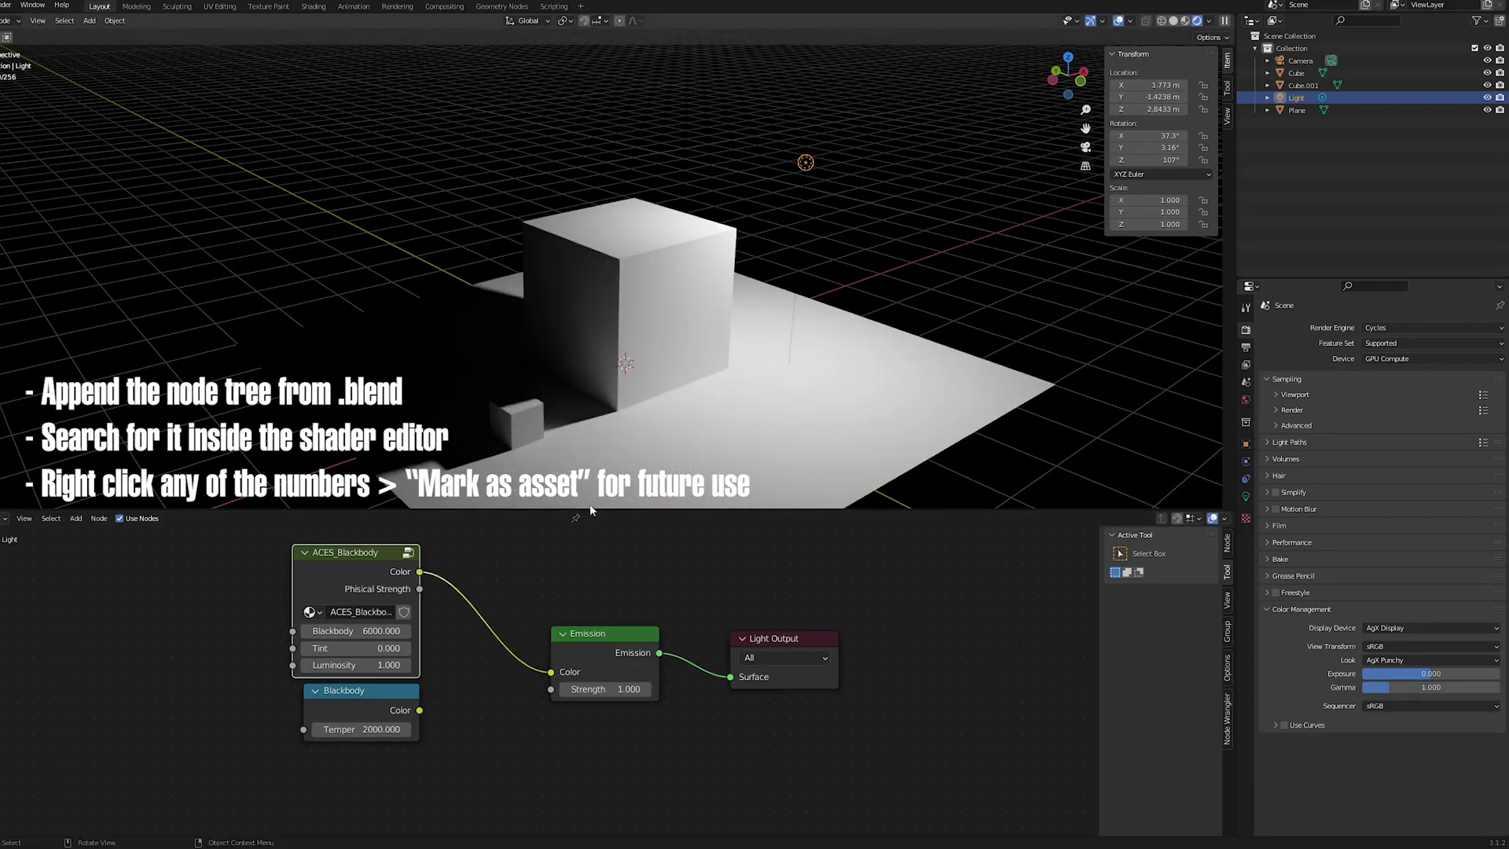
left_click(371, 630)
type("2000")
key("Return")
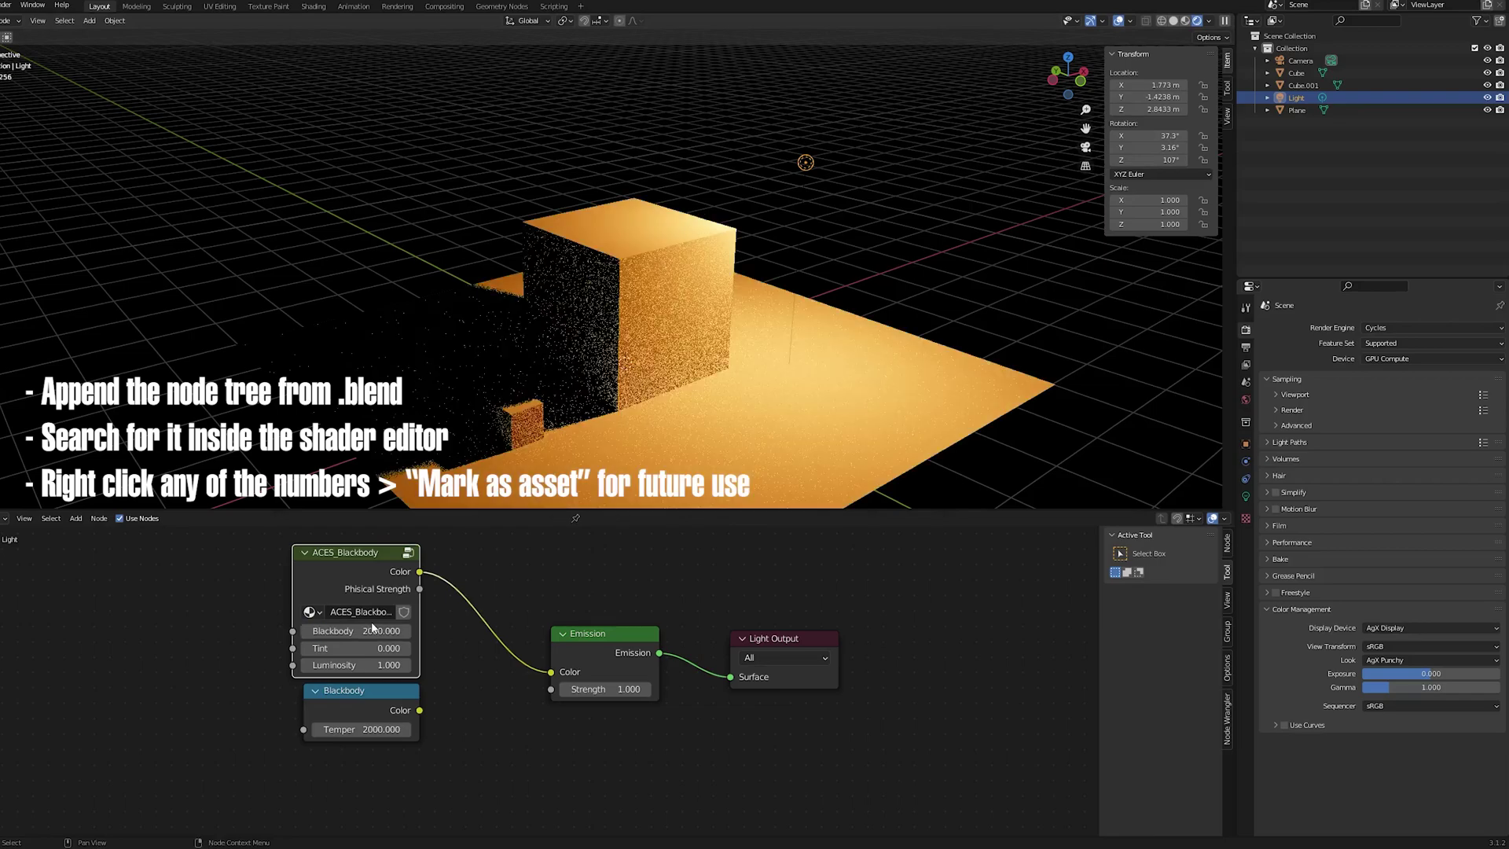
left_click_drag(420, 711, 552, 672)
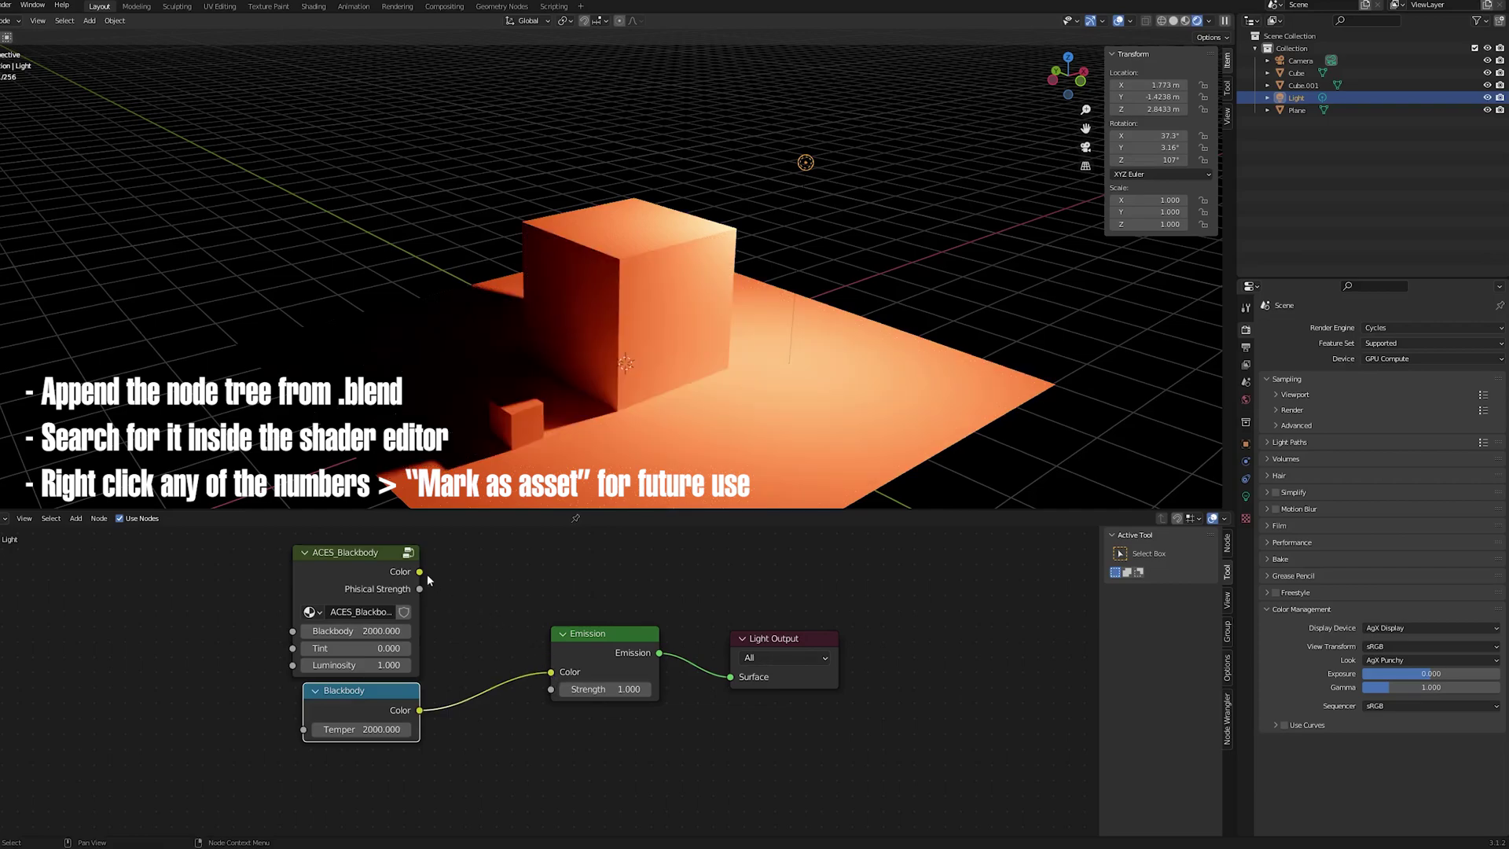
left_click_drag(421, 571, 548, 669)
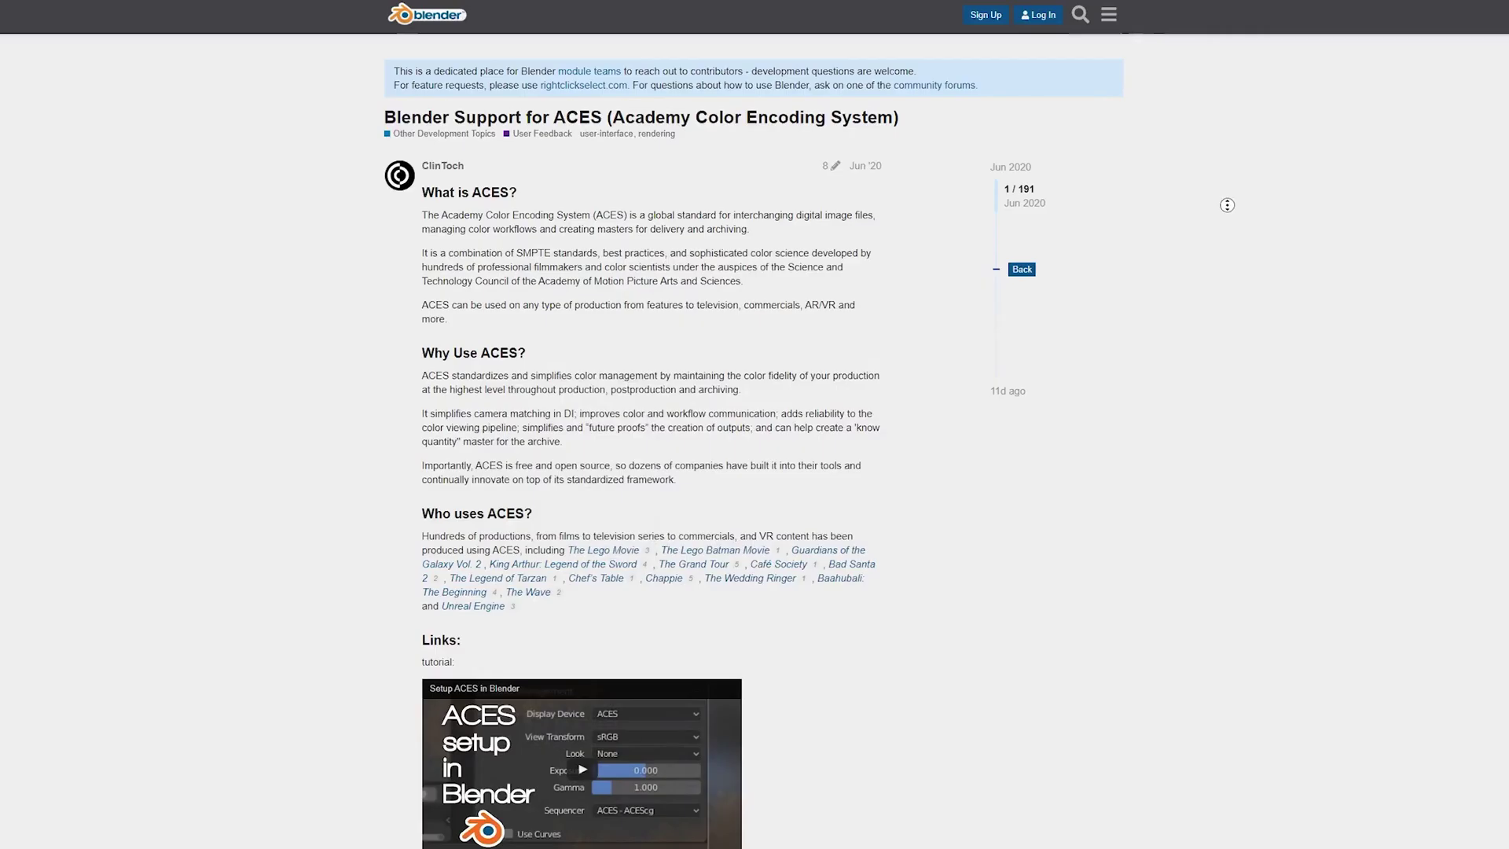
Scroll the devtalk ACES thread past the Links, Images and comparison sections to the replies
scroll(1228, 251, "down", 5)
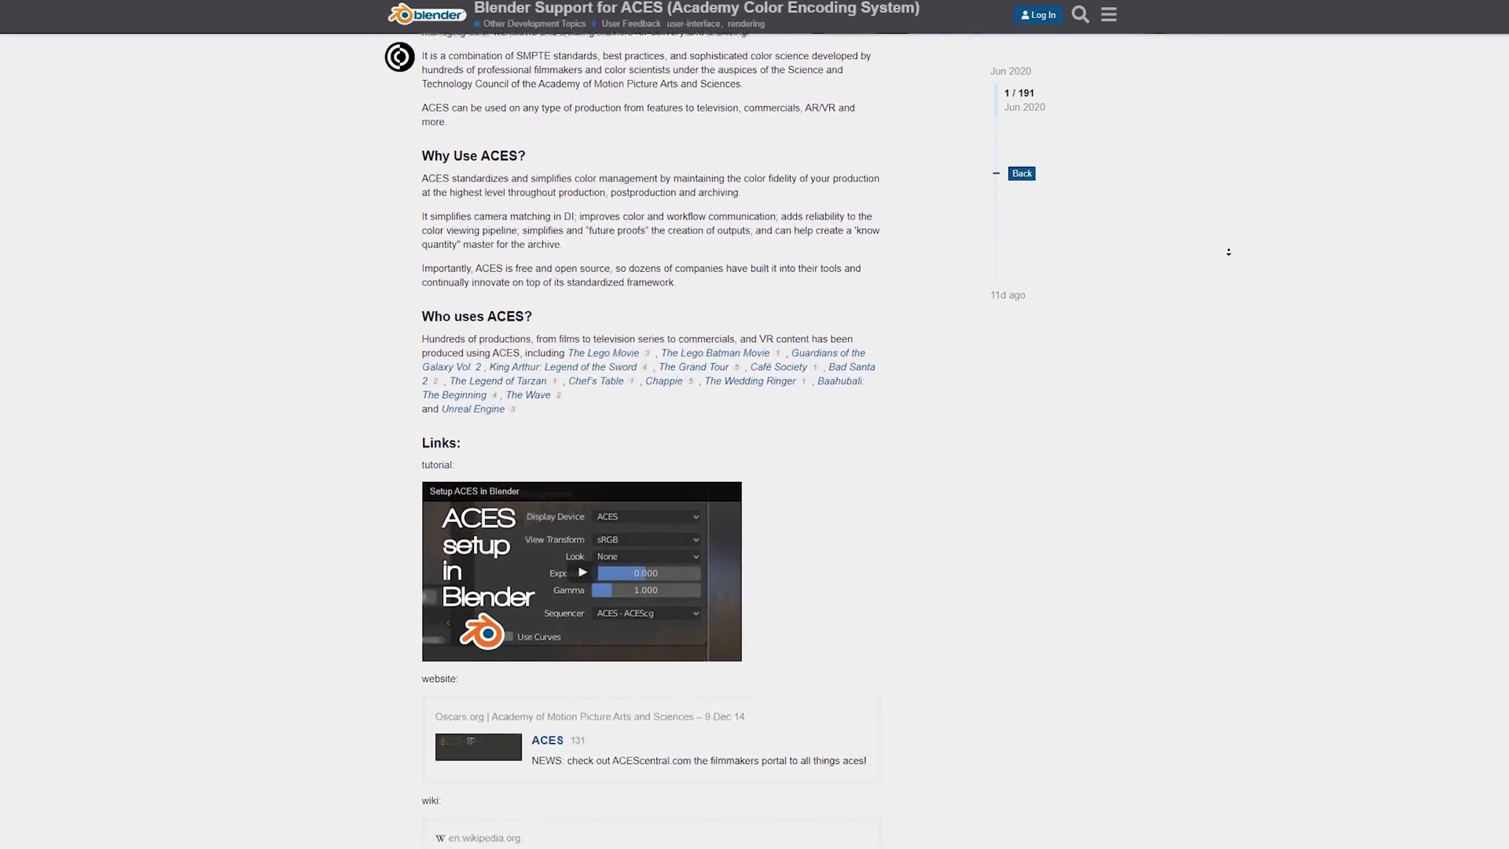
scroll(1228, 251, "down", 9)
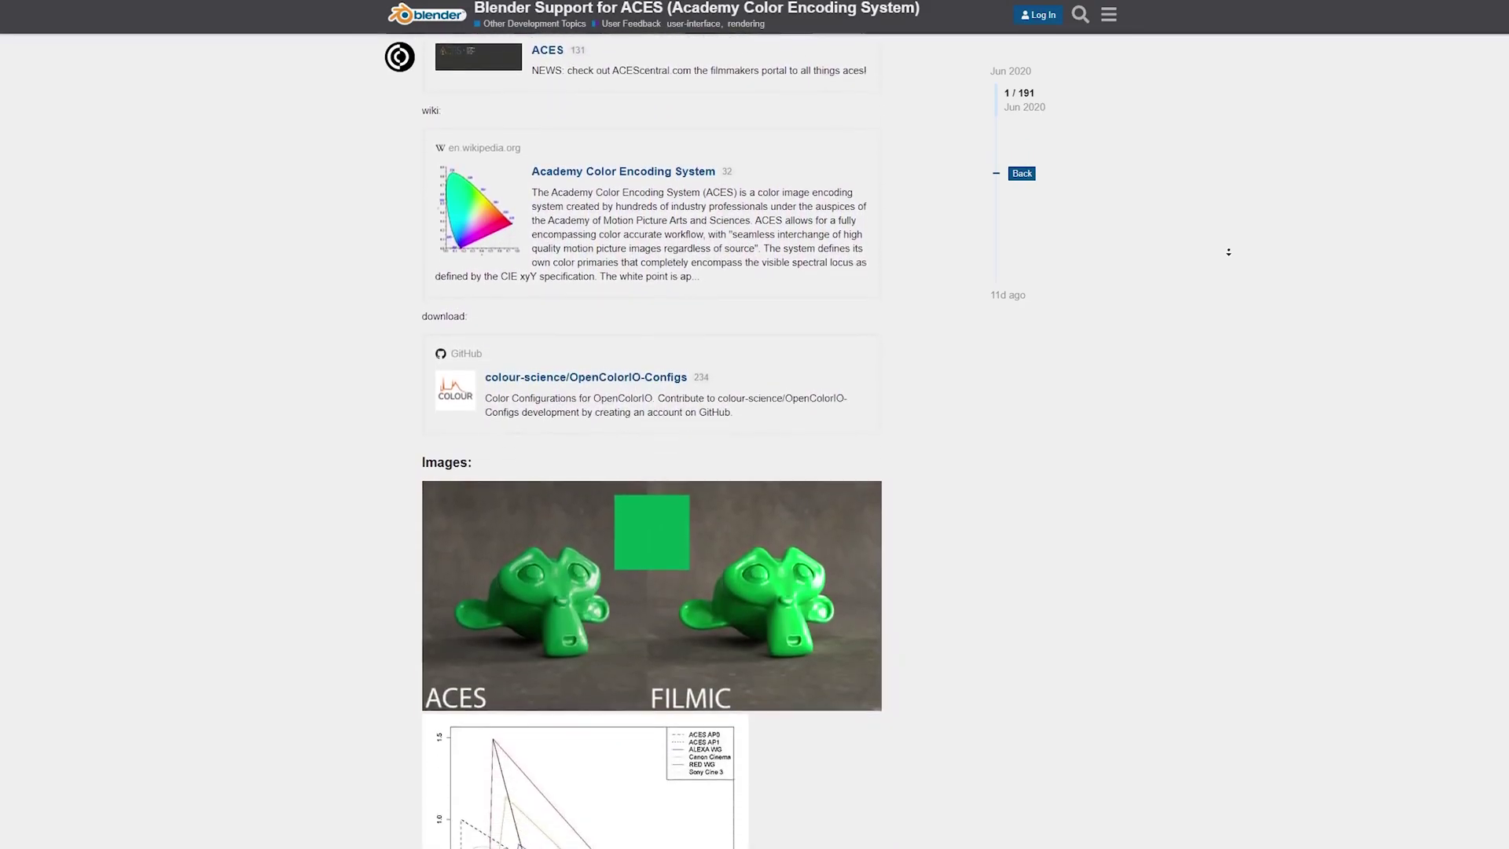
scroll(1230, 260, "down", 15)
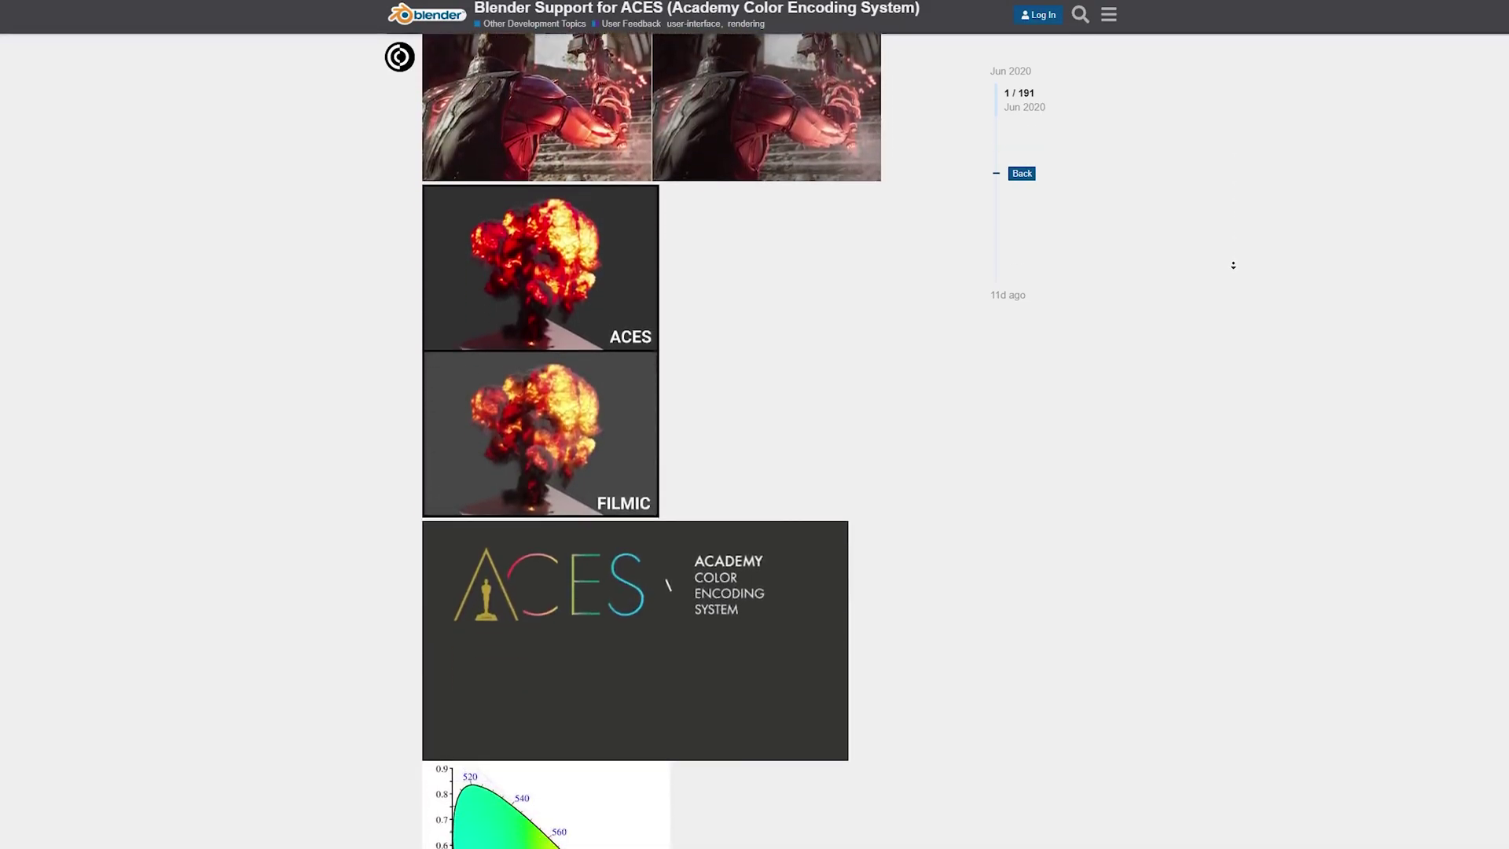
scroll(1233, 264, "down", 17)
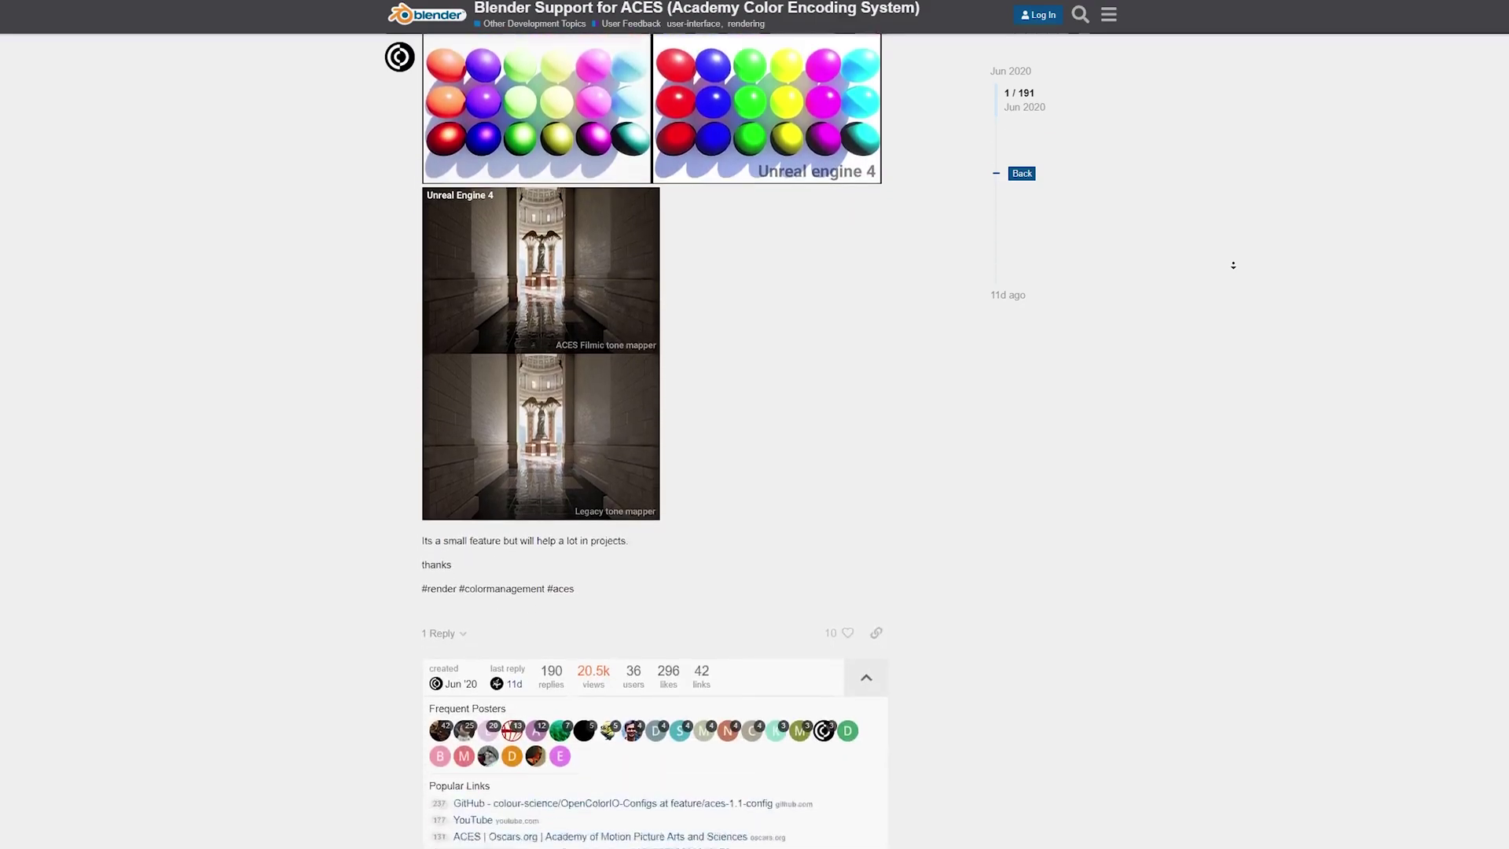
scroll(1233, 265, "down", 7)
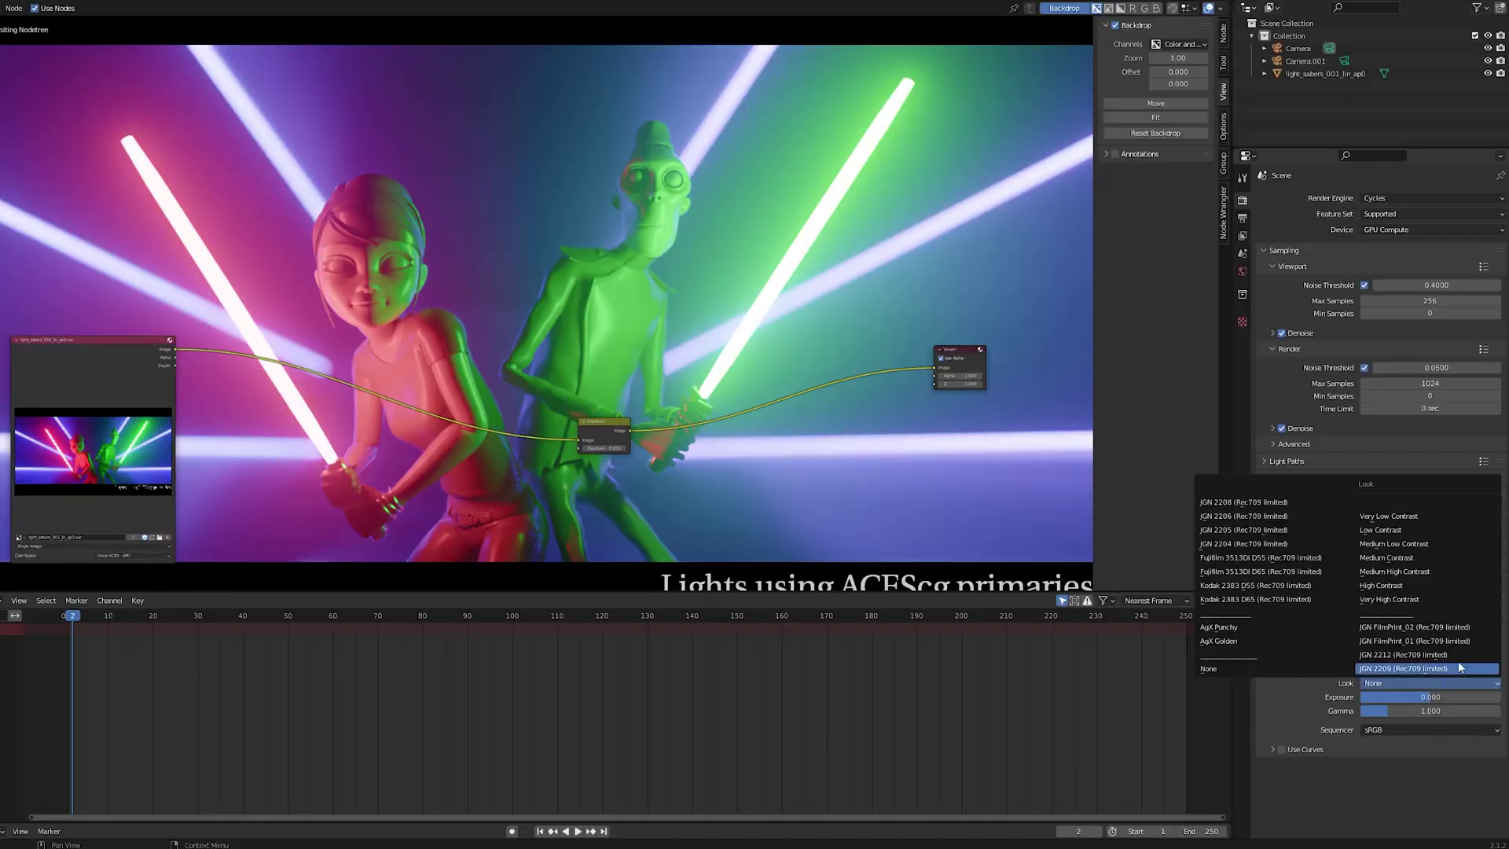
Apply the JGN 2209 look, raise exposure to 5.067, and set BT.1886 view with Blender Display
left_click(1459, 668)
left_click_drag(1450, 697, 1408, 682)
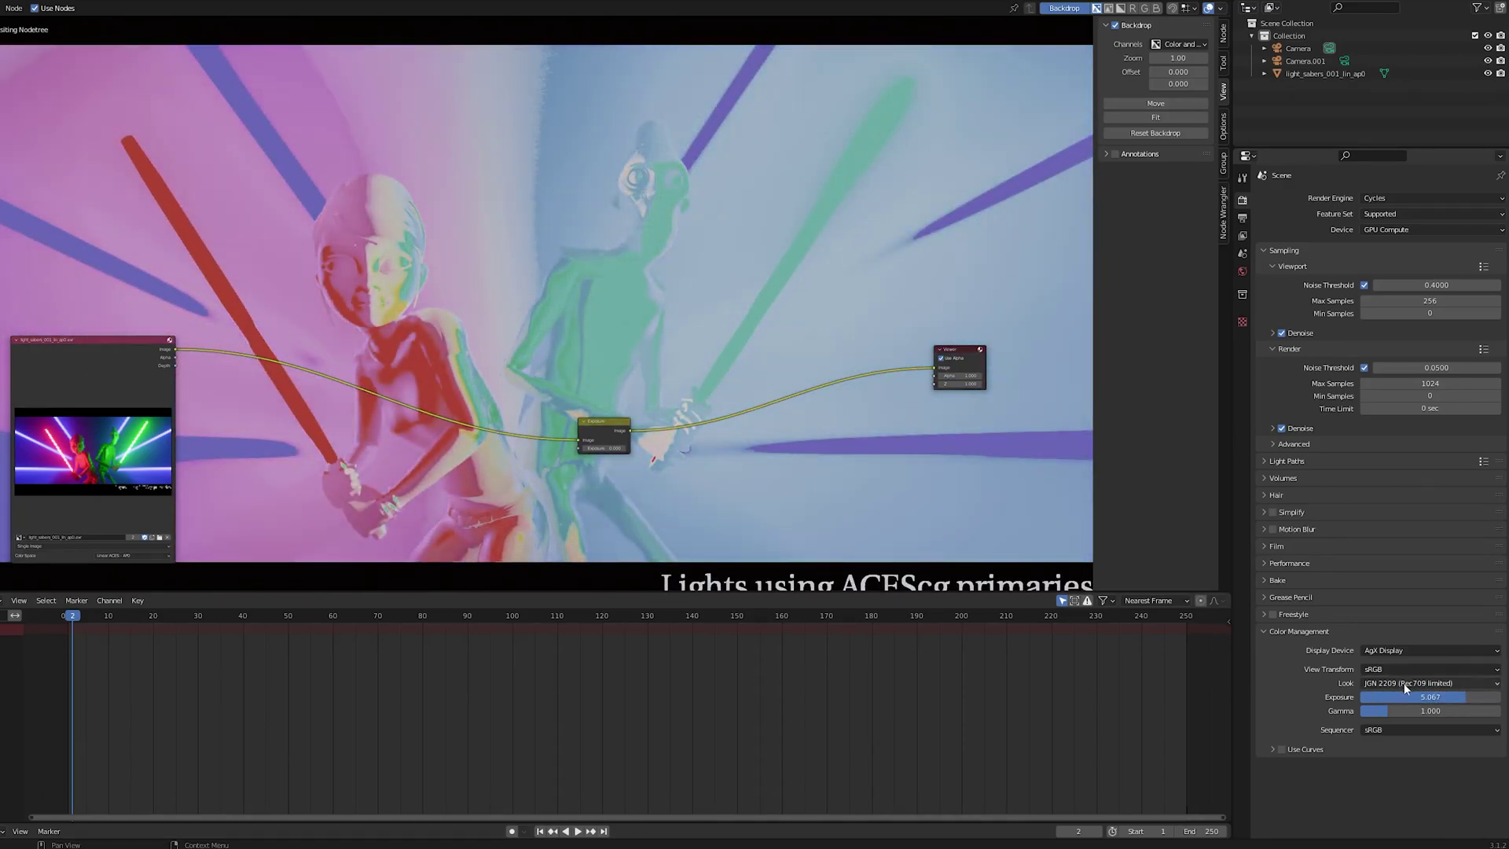
left_click(1384, 698)
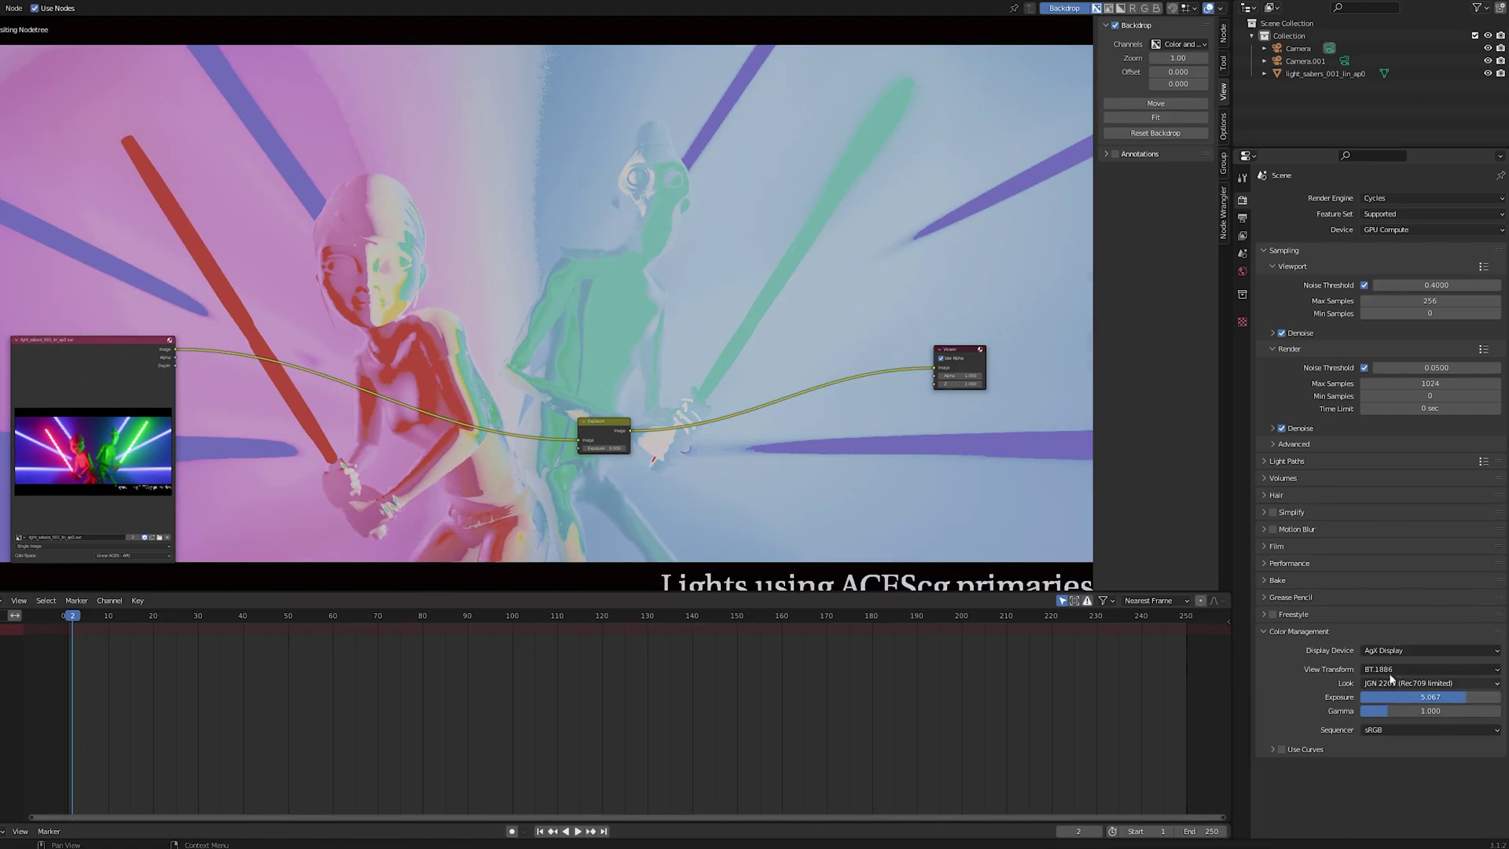
left_click(1385, 665)
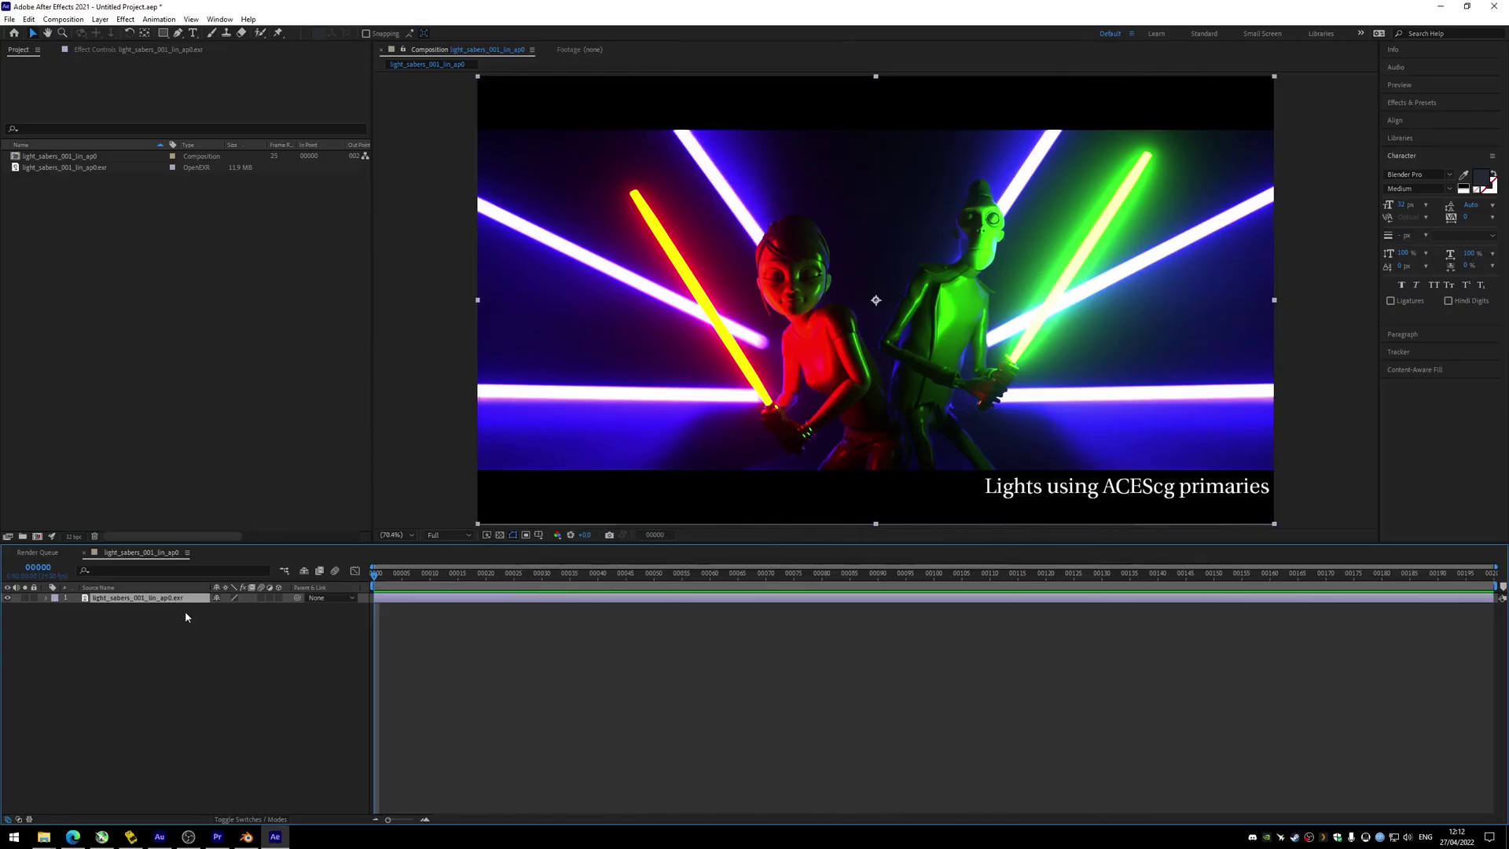
Add the OpenColorIO effect to the layer using the custom config.ocio file
key("ctrl+space")
type("ocio")
key("Return")
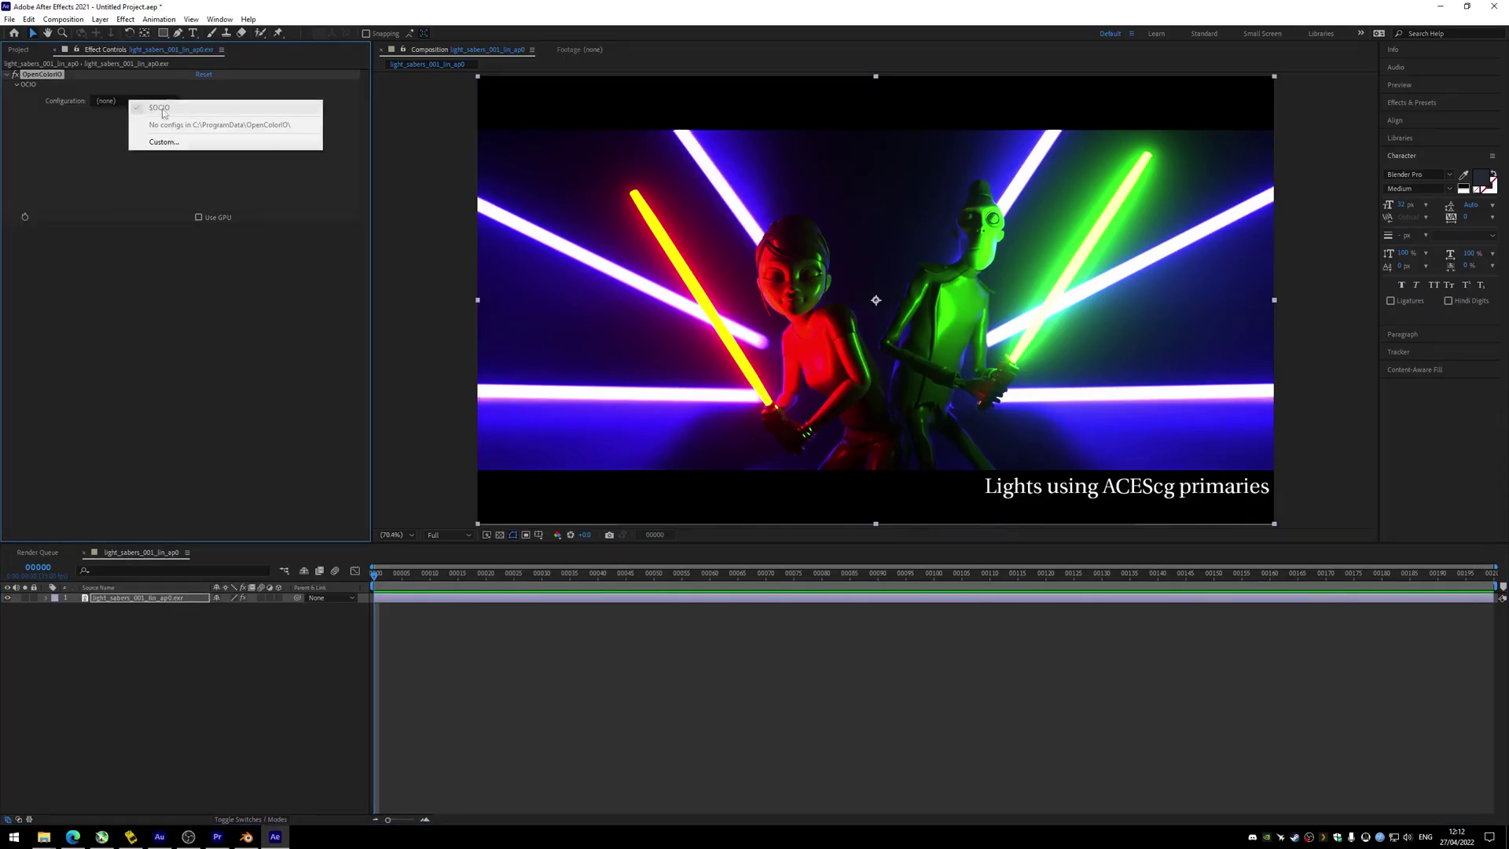
left_click(163, 142)
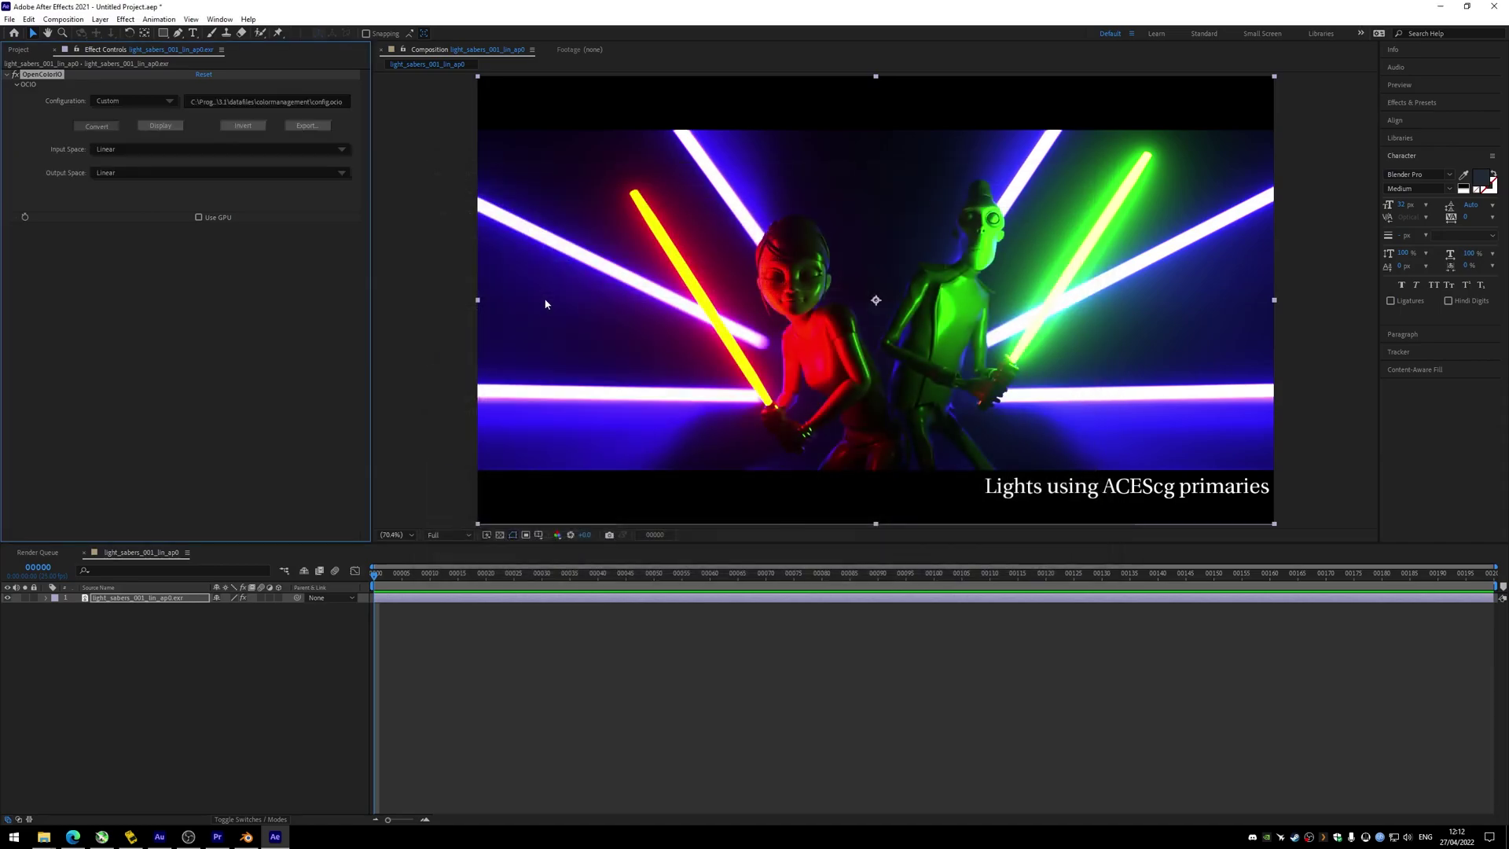
left_click(220, 172)
Set the input space to Linear ACES - AP0 and output space to AgX Base
left_click(421, 261)
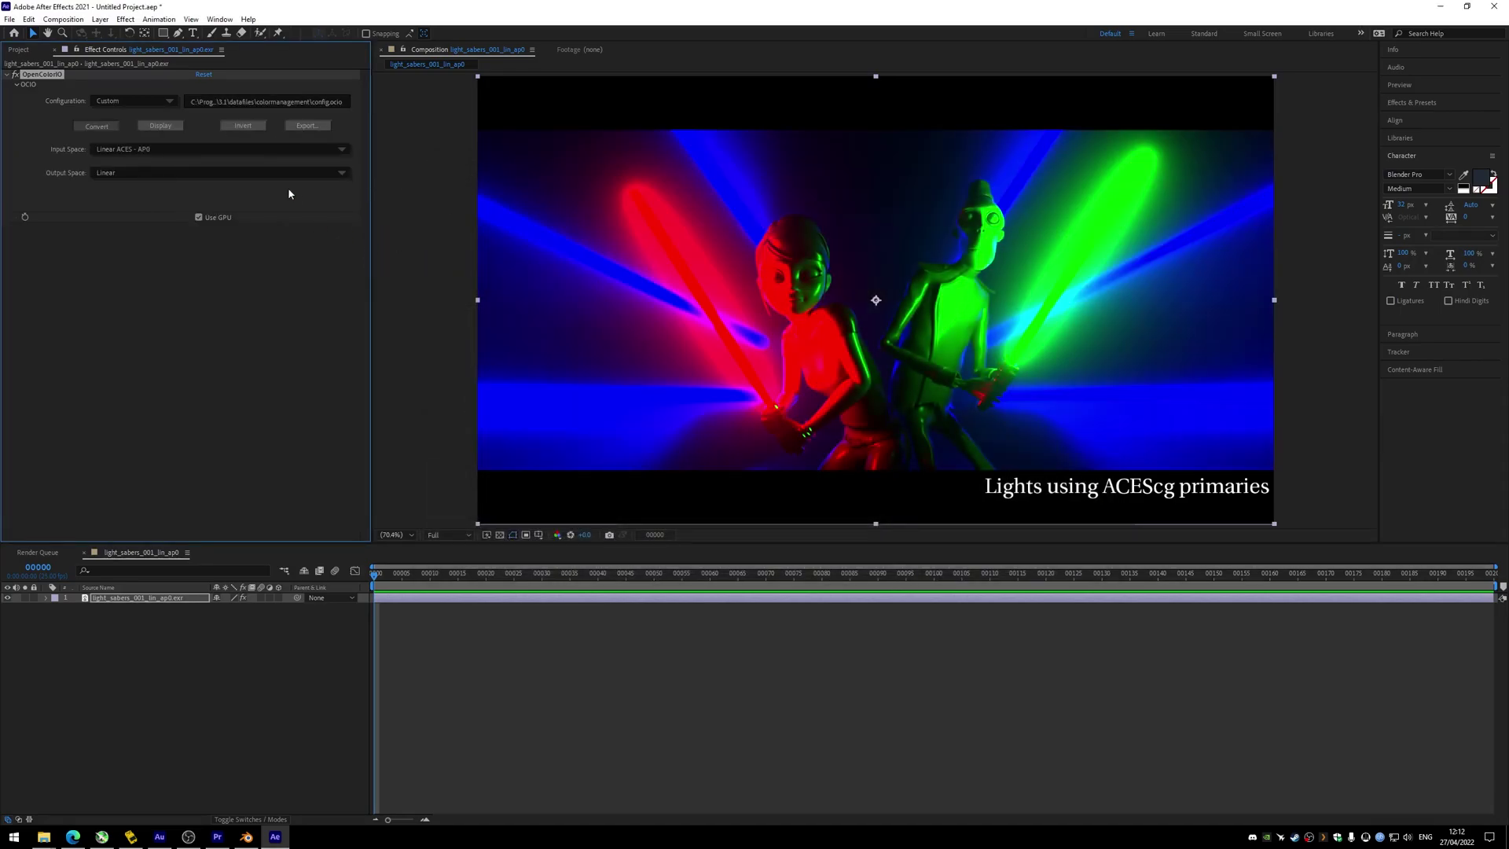
left_click(294, 173)
mouse_move(330, 193)
mouse_move(416, 209)
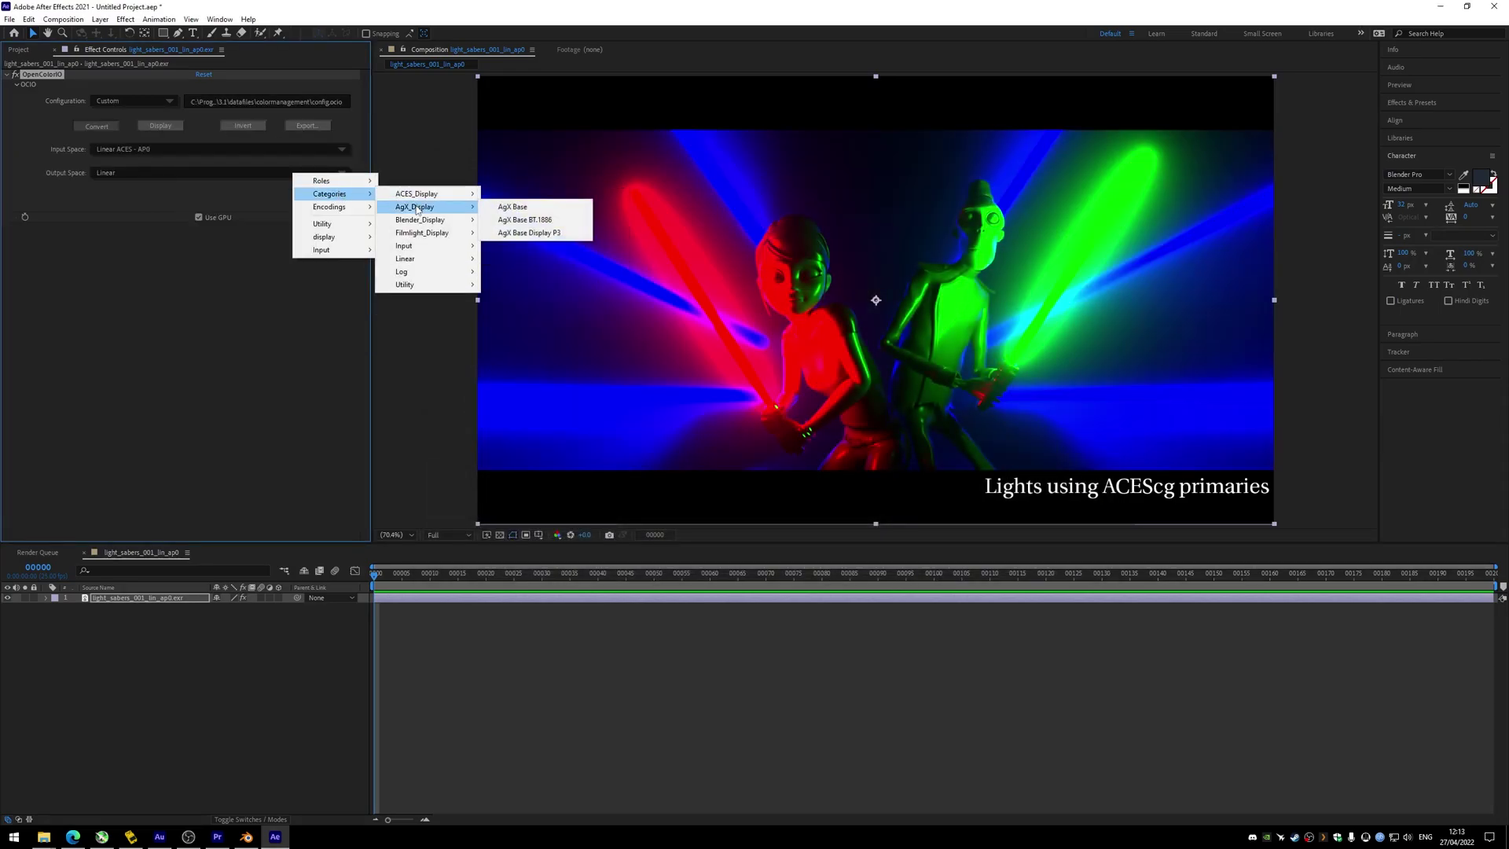
left_click(498, 207)
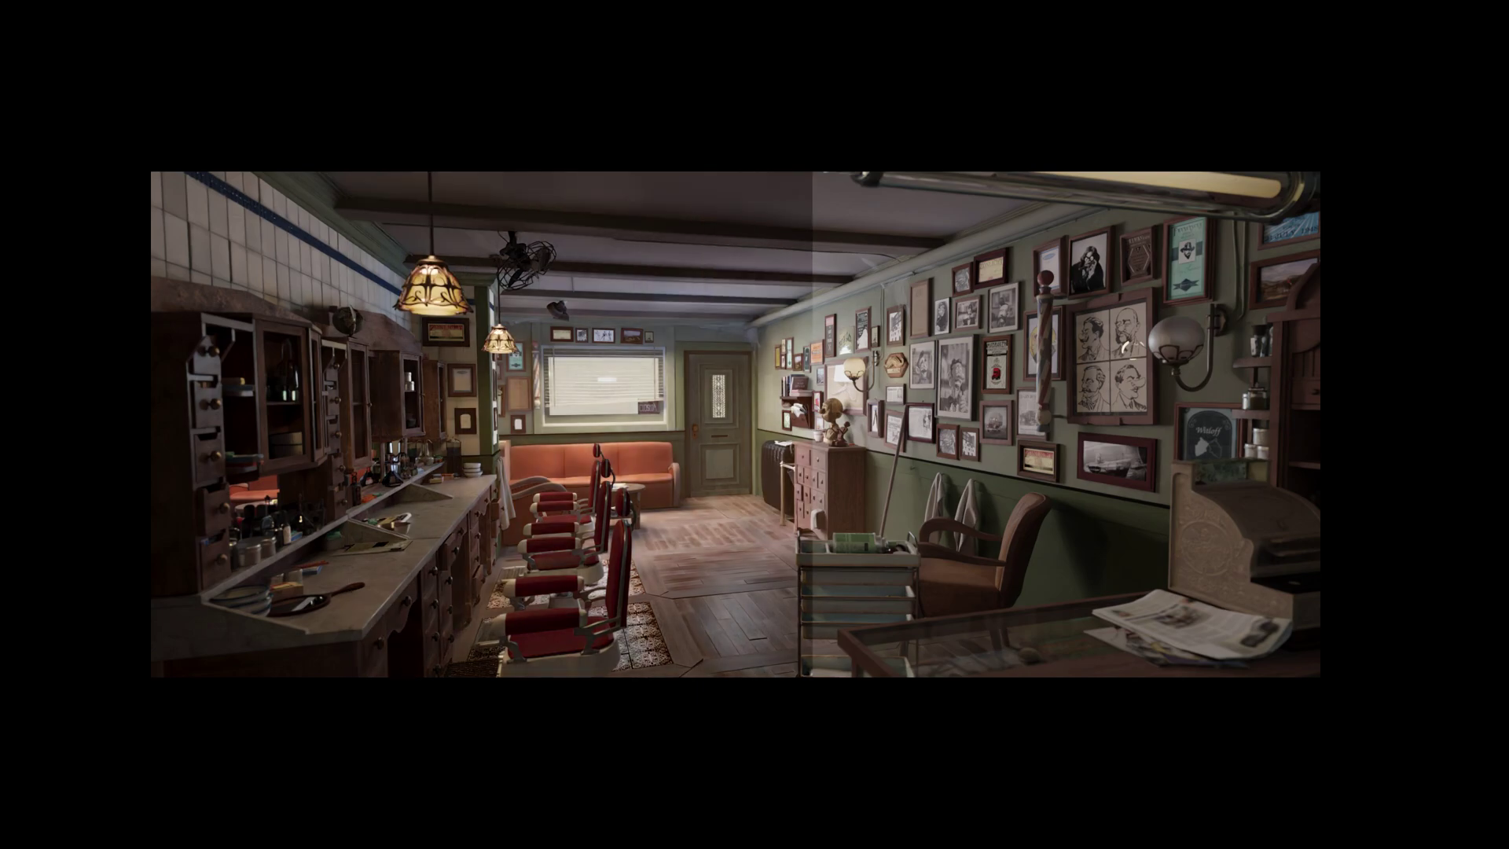